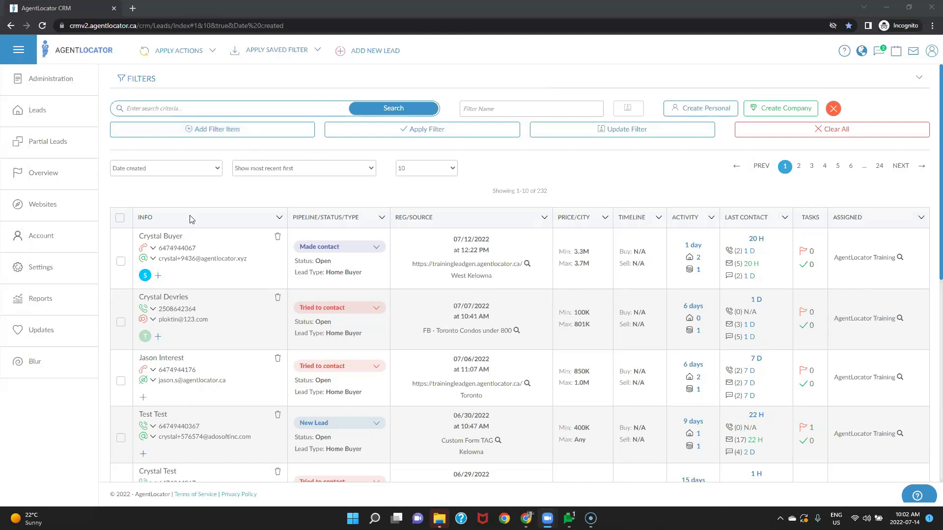
# Step: Open the newest lead's detail page from the Leads list
pyautogui.click(167, 237)
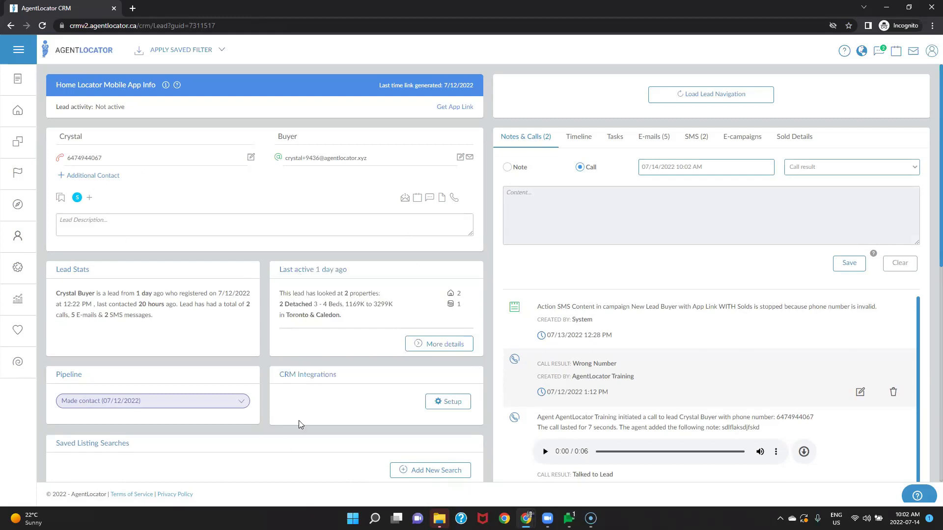
pyautogui.scroll(-8, 298, 420)
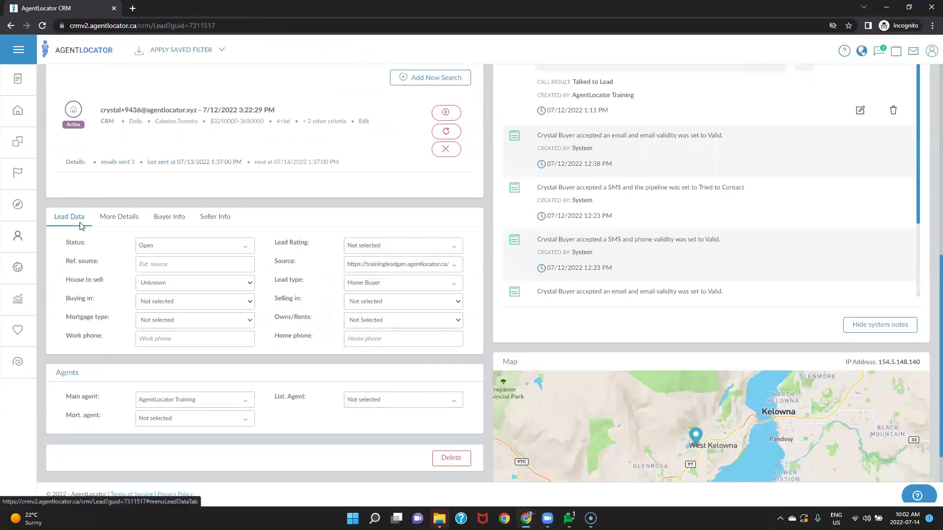
# Step: Show the lead's More Details tab with address, country and date-of-birth fields
pyautogui.click(124, 225)
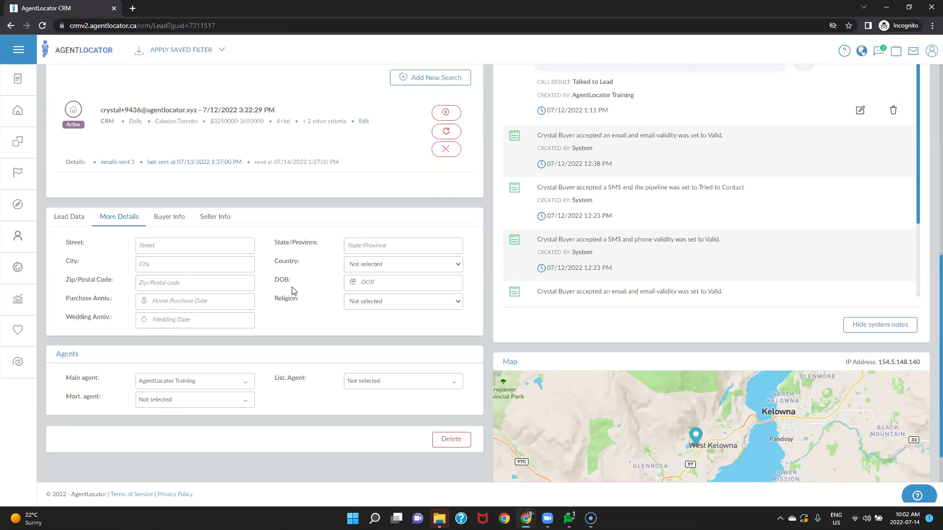
# Step: Pick 15 in the July 2022 date picker for the lead's DOB field
pyautogui.click(373, 287)
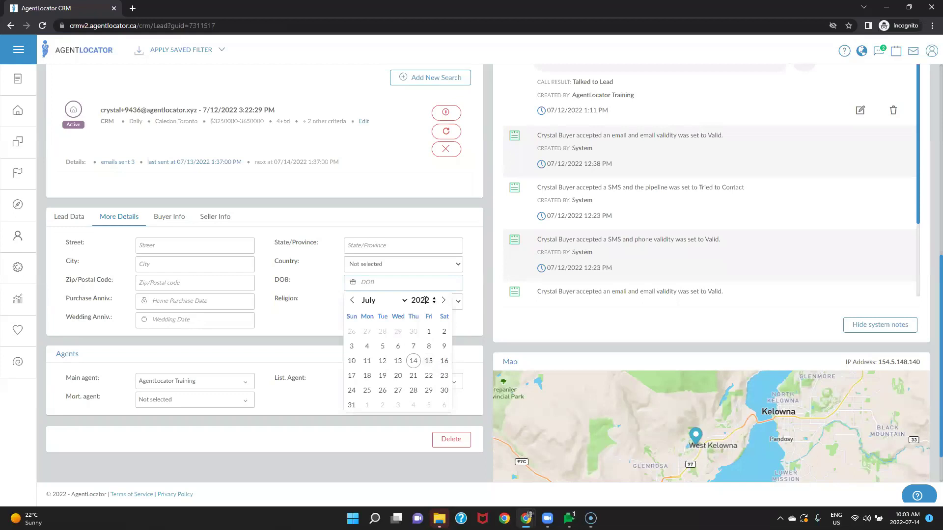
pyautogui.click(428, 361)
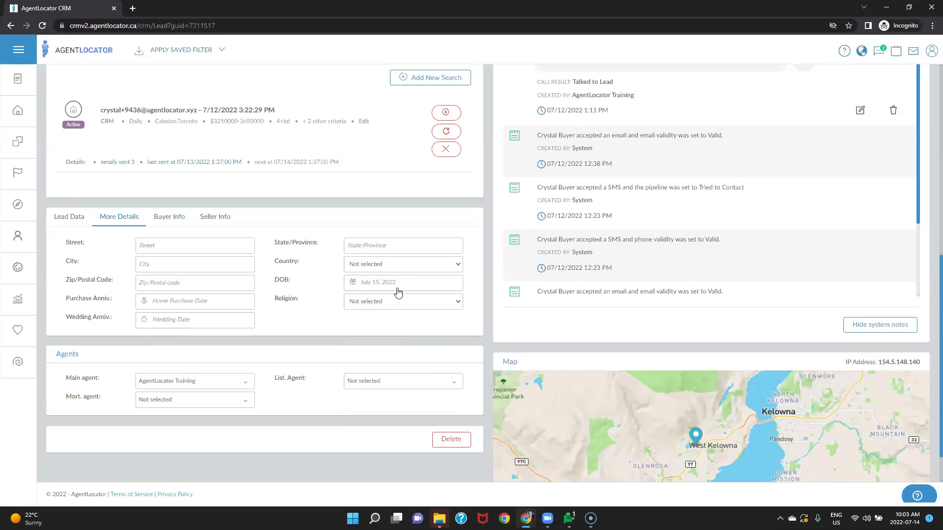
pyautogui.moveTo(352, 288)
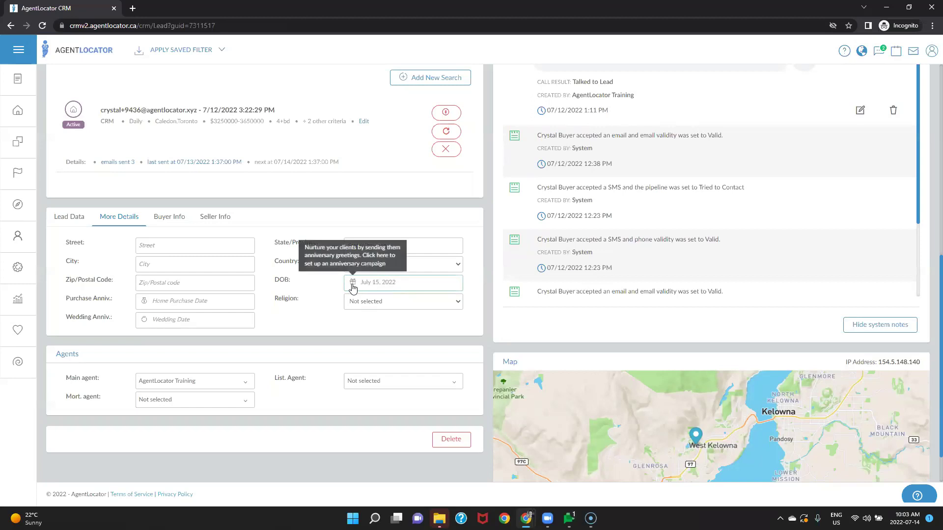
# Step: Open the Anniversary Scheduler from the DOB gift icon and choose E-mail as the sending option
pyautogui.click(353, 288)
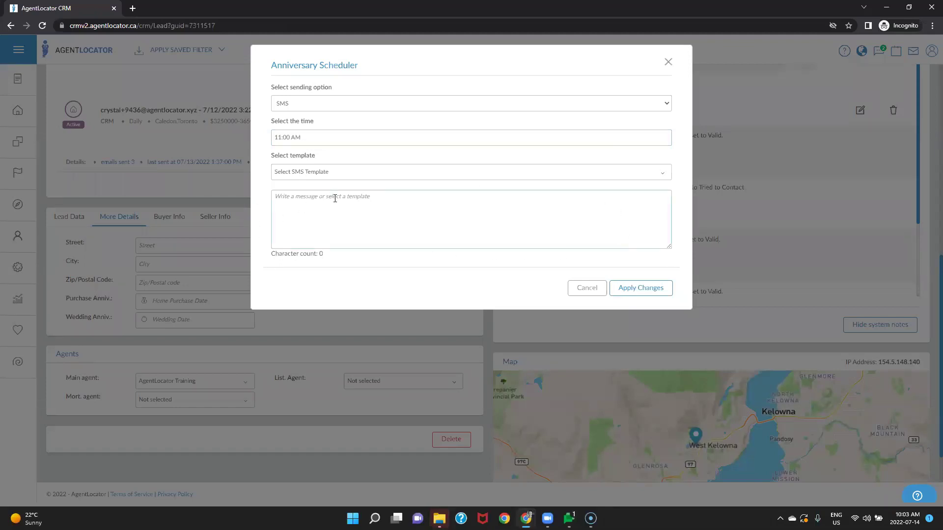
pyautogui.click(334, 175)
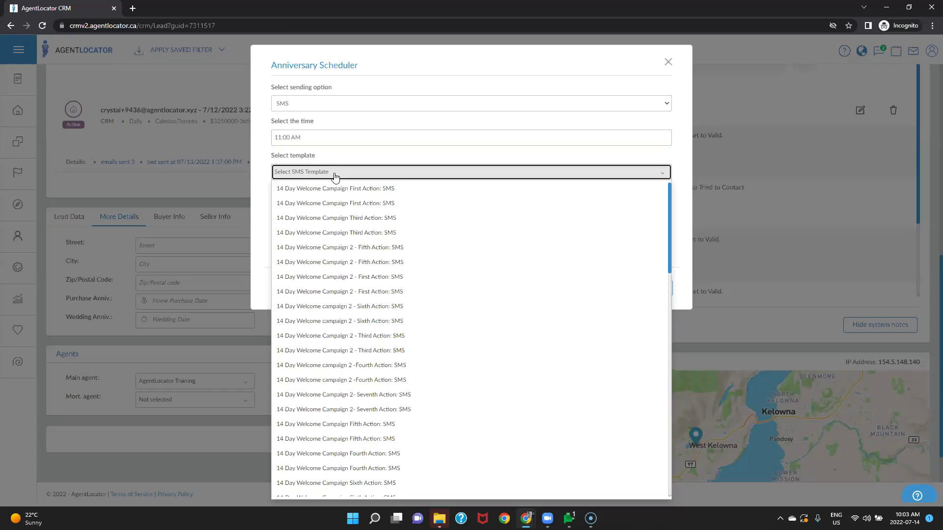
pyautogui.click(681, 205)
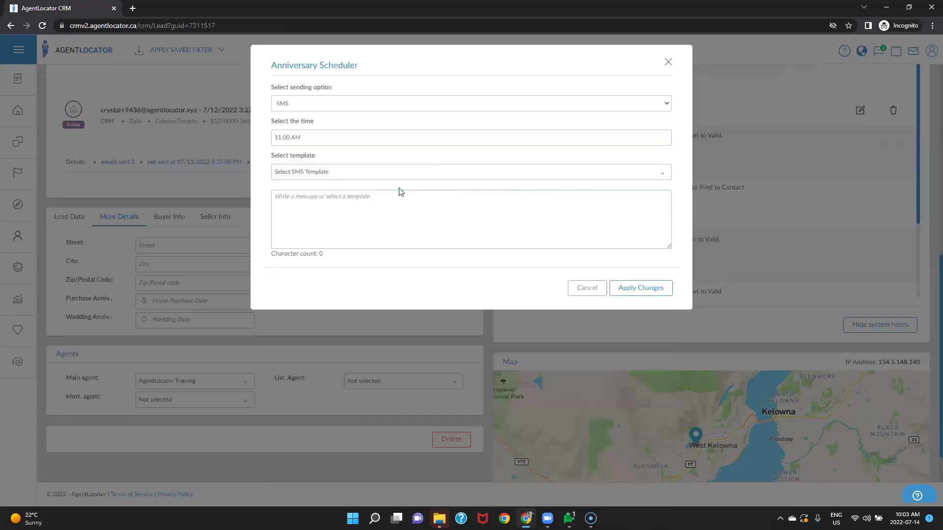
pyautogui.click(446, 104)
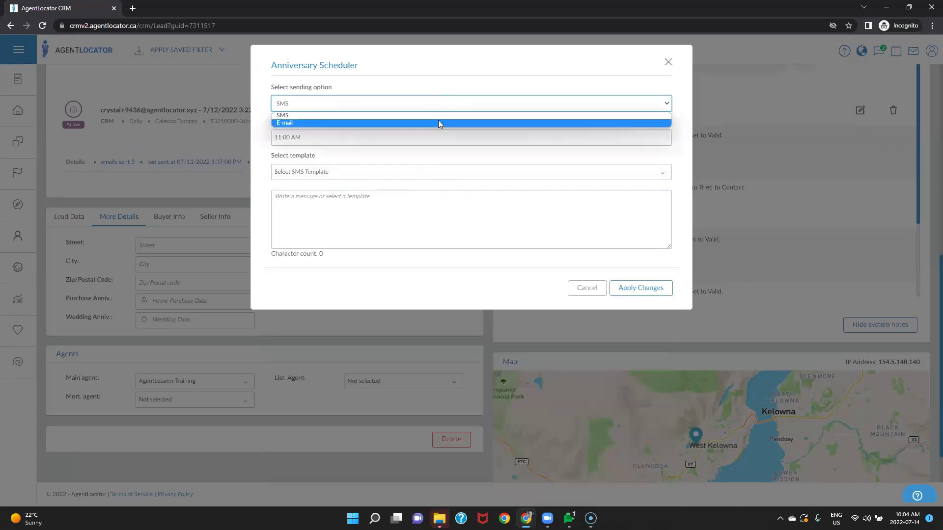
pyautogui.click(438, 123)
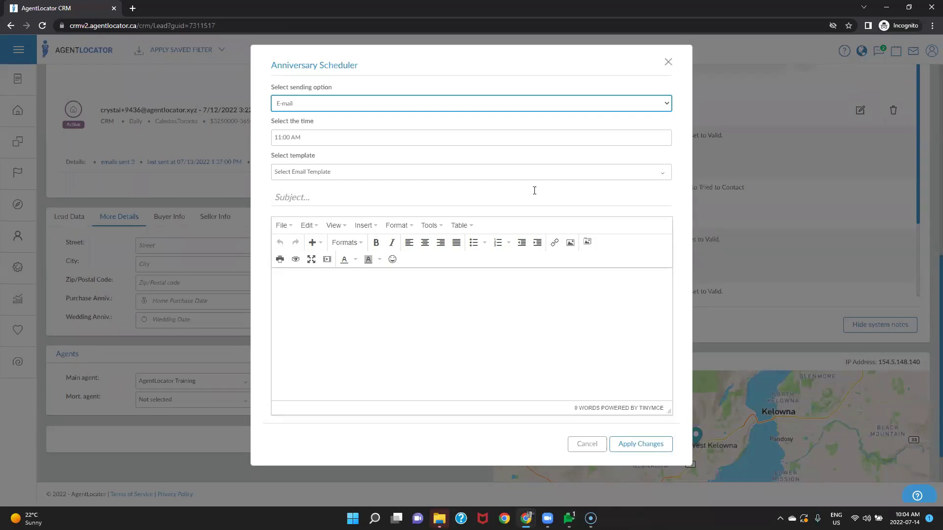
# Step: Load the 'Gif Example-Gif Example' email template, then close the scheduler without applying
pyautogui.click(351, 173)
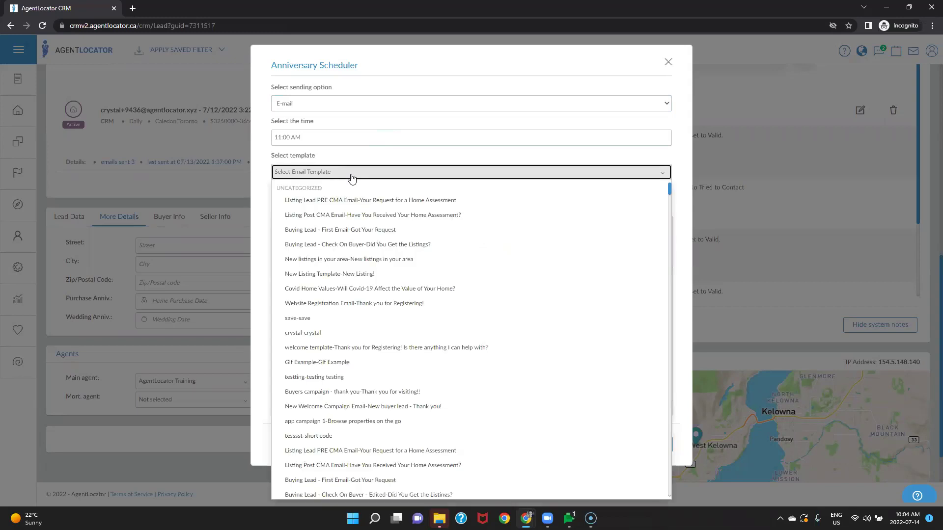
pyautogui.click(326, 363)
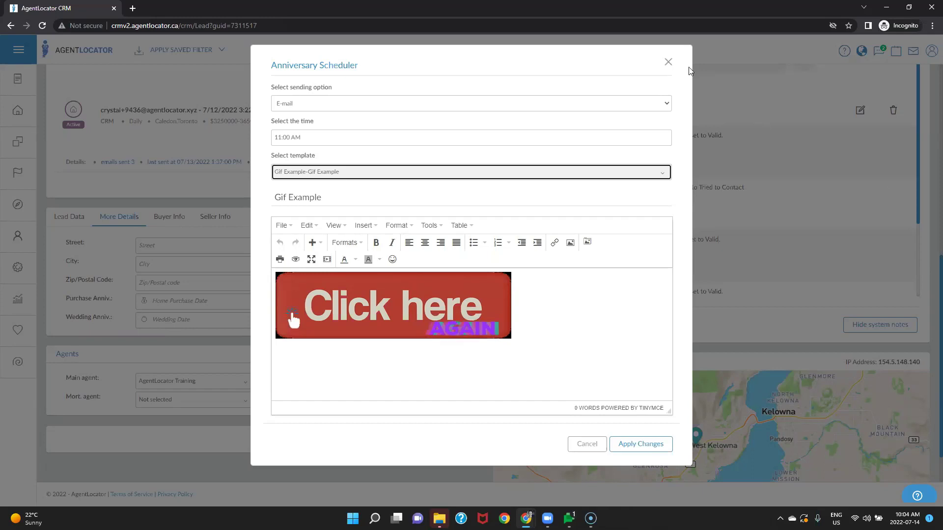
pyautogui.click(668, 62)
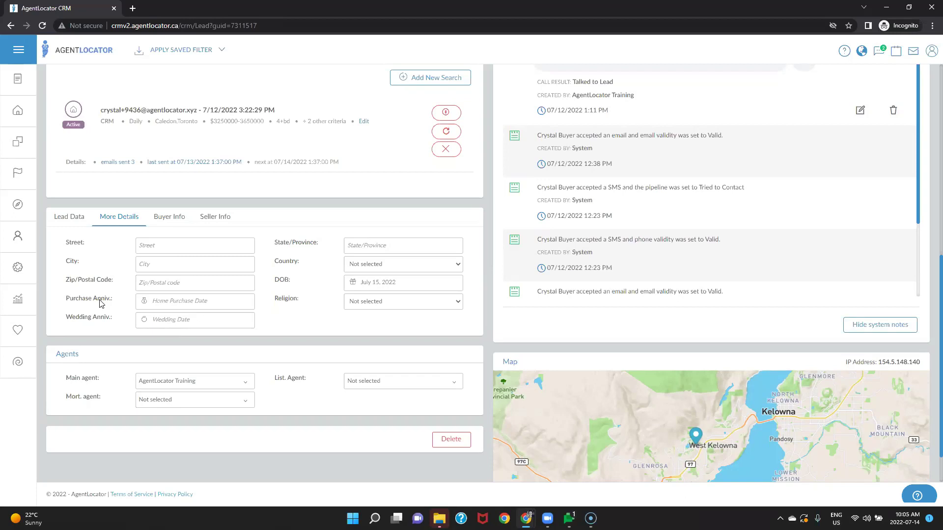
# Step: Append ' & ' and a second person's name to the lead's contact name
pyautogui.scroll(8, 100, 303)
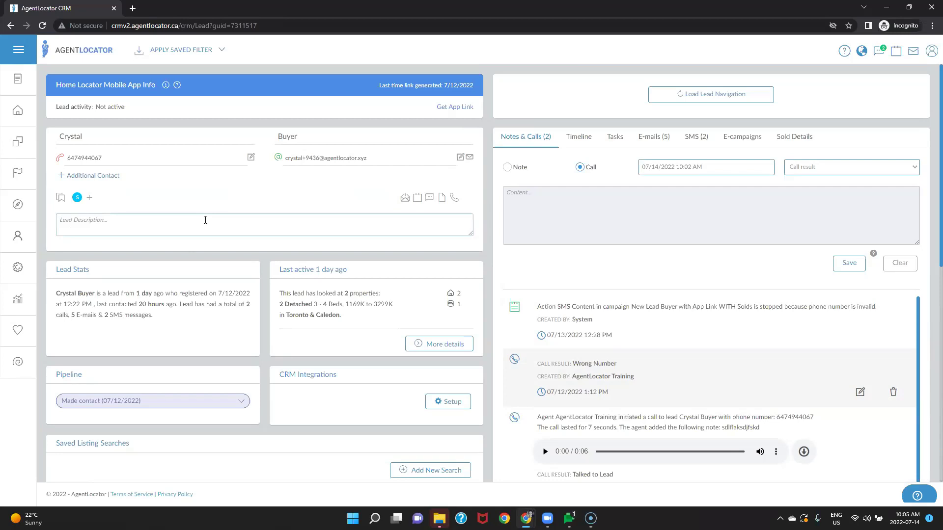
pyautogui.click(150, 137)
pyautogui.write('& Bob')
# Step: Make the buyer's email address editable, dismissing the Send E-mail window that pops up
pyautogui.click(380, 164)
pyautogui.click(389, 160)
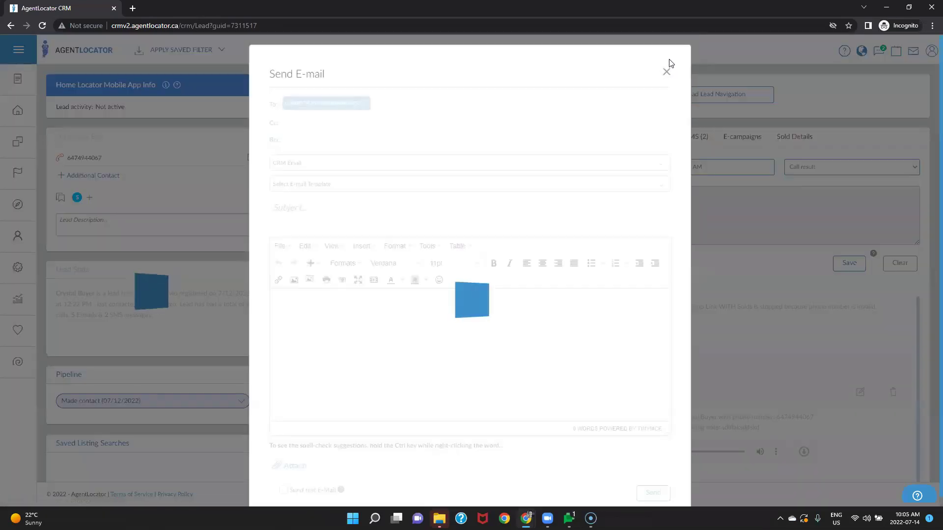
pyautogui.click(666, 72)
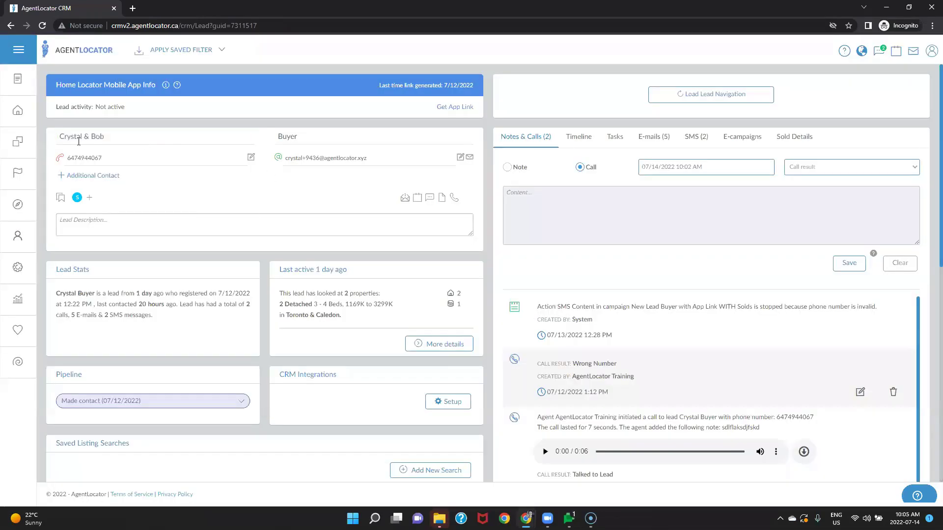
pyautogui.click(399, 162)
pyautogui.click(666, 72)
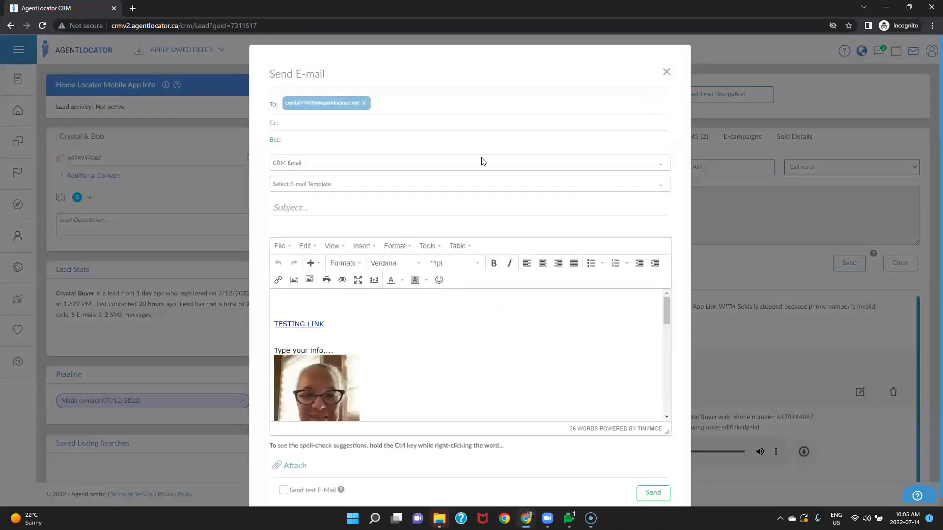
pyautogui.click(459, 158)
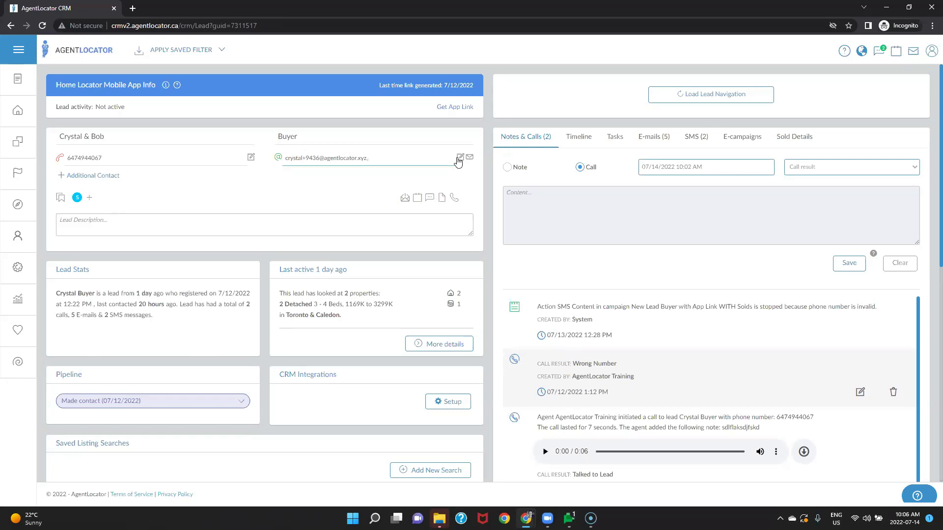
pyautogui.scroll(-6, 194, 268)
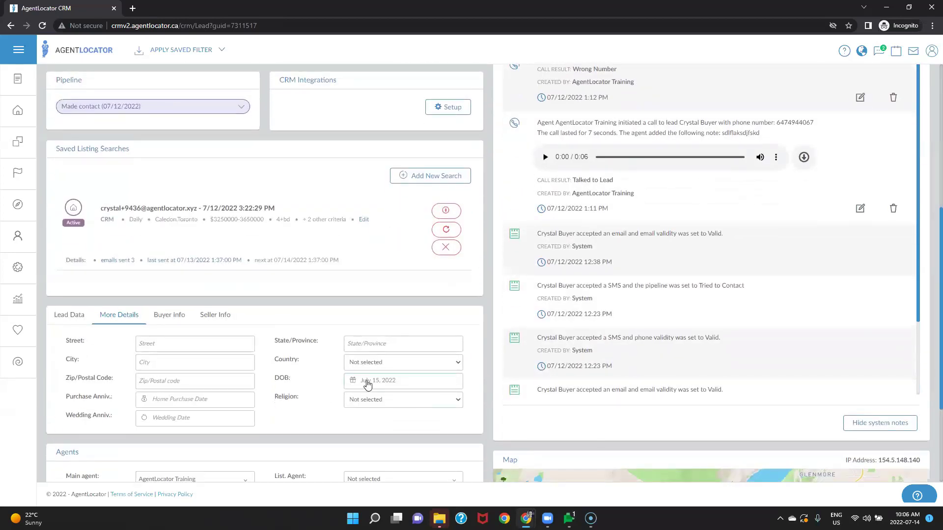
pyautogui.scroll(6, 263, 271)
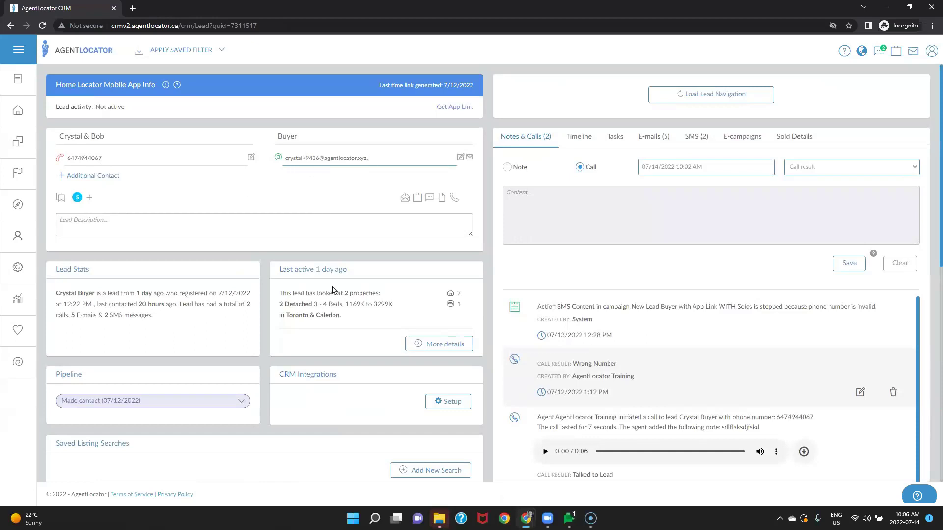
pyautogui.scroll(-6, 333, 289)
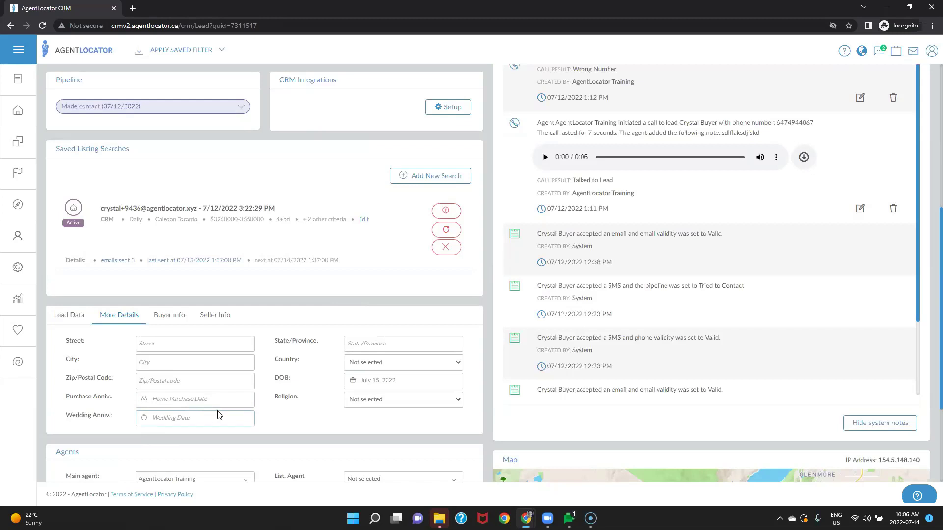
pyautogui.scroll(6, 238, 278)
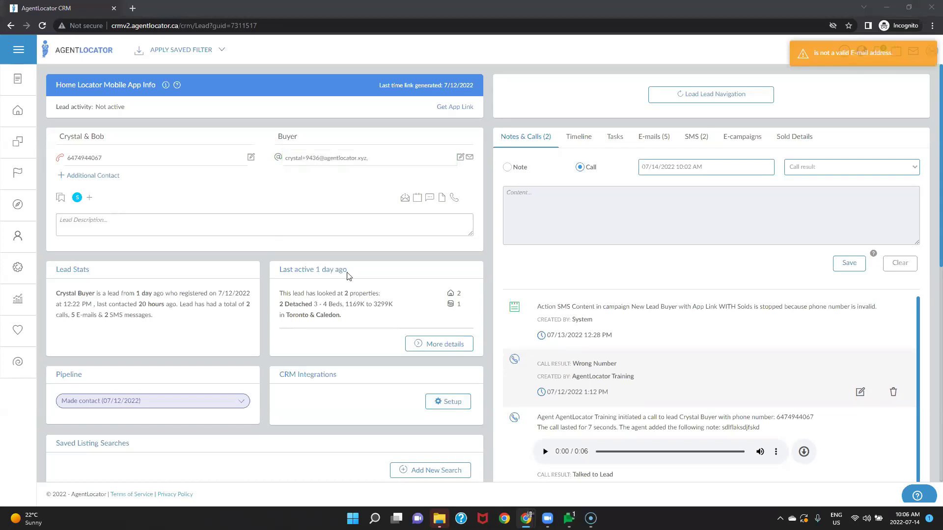
pyautogui.click(300, 250)
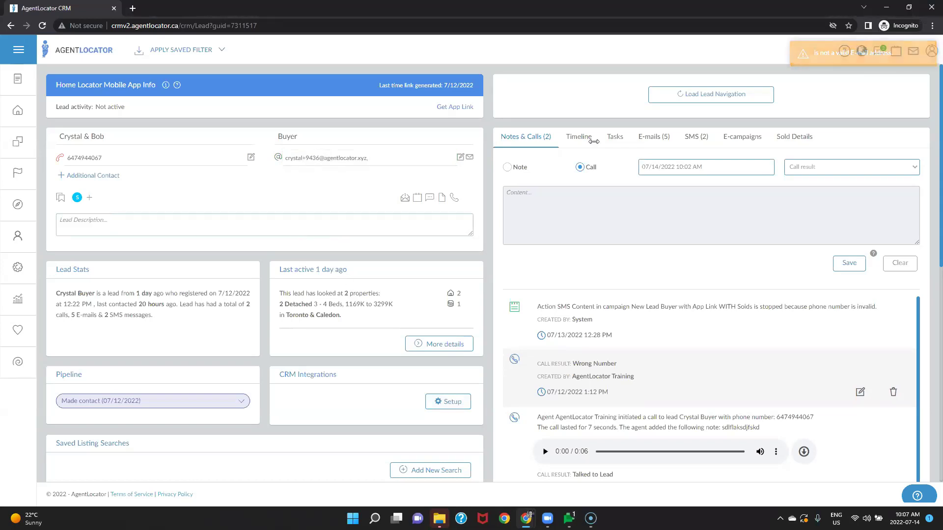
pyautogui.scroll(-8, 594, 141)
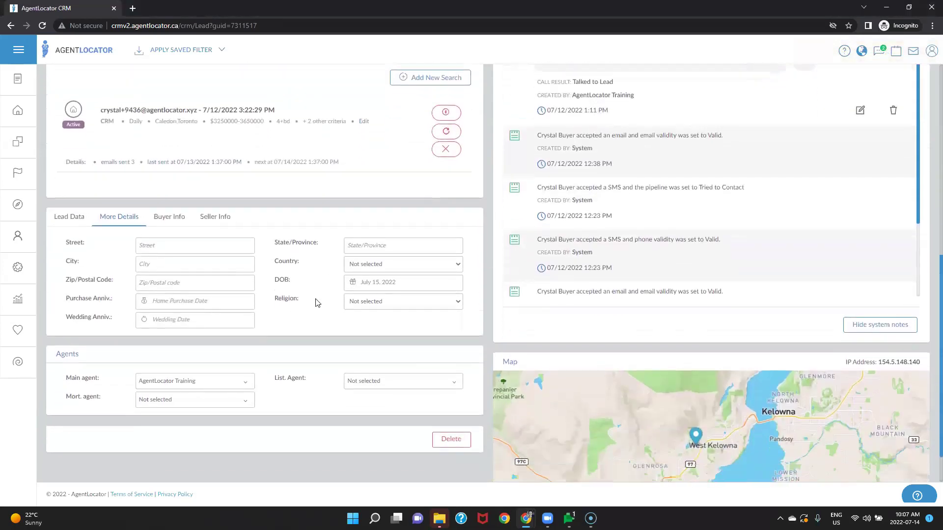
# Step: Reopen the scheduler, send by E-mail, and type a Happy Birthday!!! greeting addressed to the lead
pyautogui.click(365, 289)
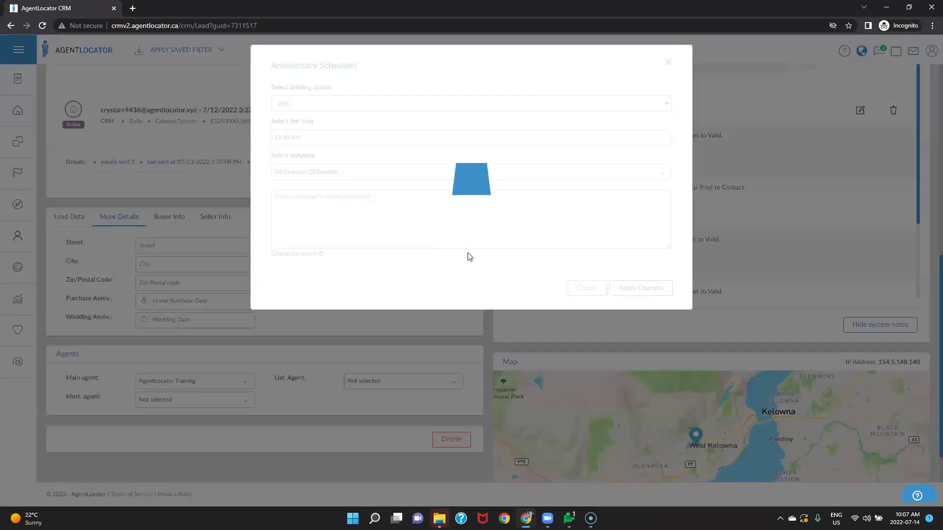
pyautogui.click(361, 171)
pyautogui.click(360, 171)
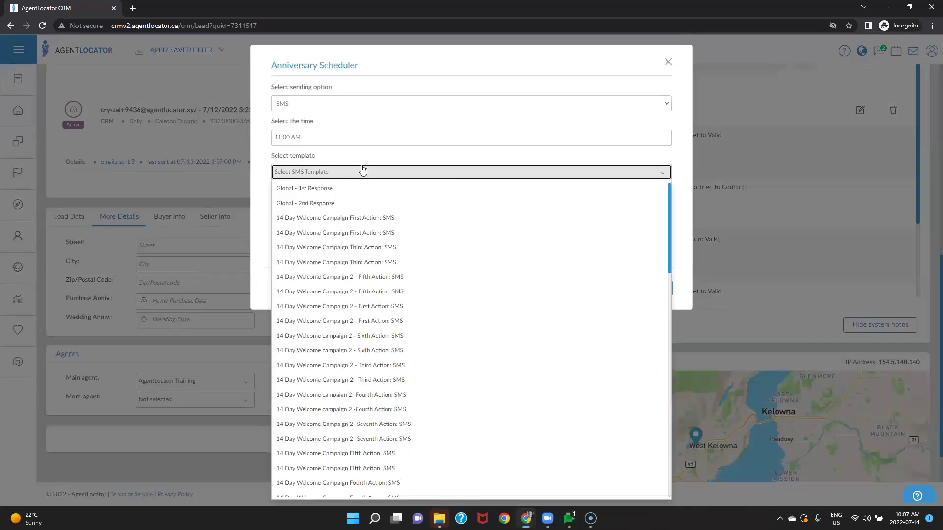
pyautogui.click(382, 105)
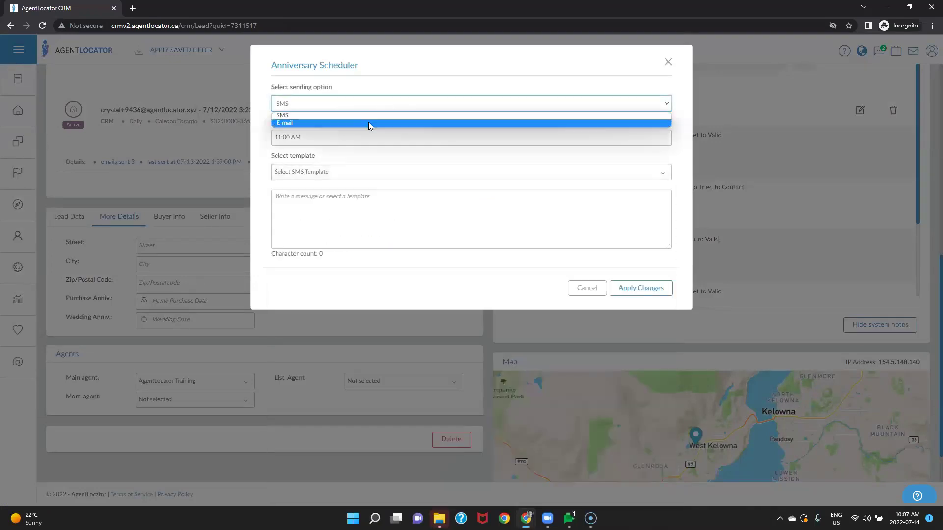
pyautogui.click(368, 122)
pyautogui.click(403, 330)
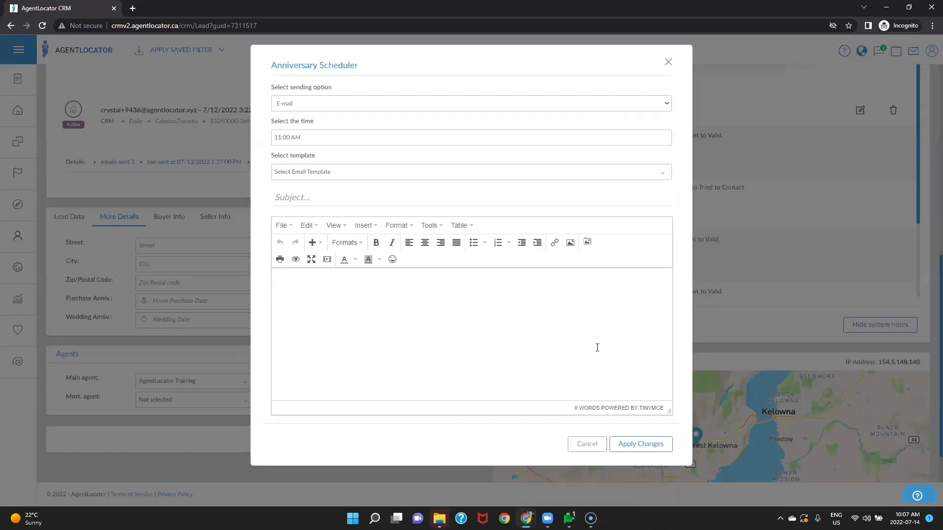
pyautogui.write('Hi ')
pyautogui.write('Crys')
pyautogui.write('tal ')
pyautogui.write('Happy Birth')
pyautogui.write('day!!!')
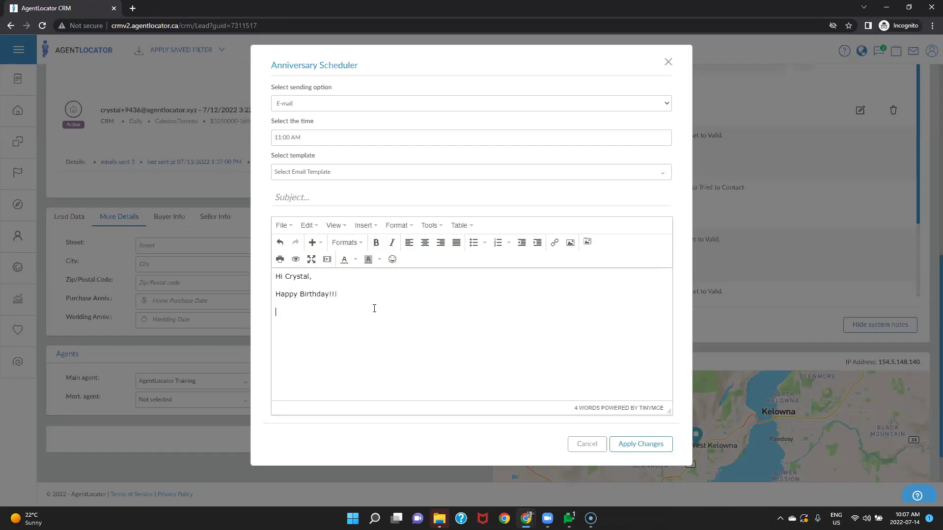
# Step: Upload Picture3 from the Pictures folder into the email body and select it
pyautogui.click(588, 243)
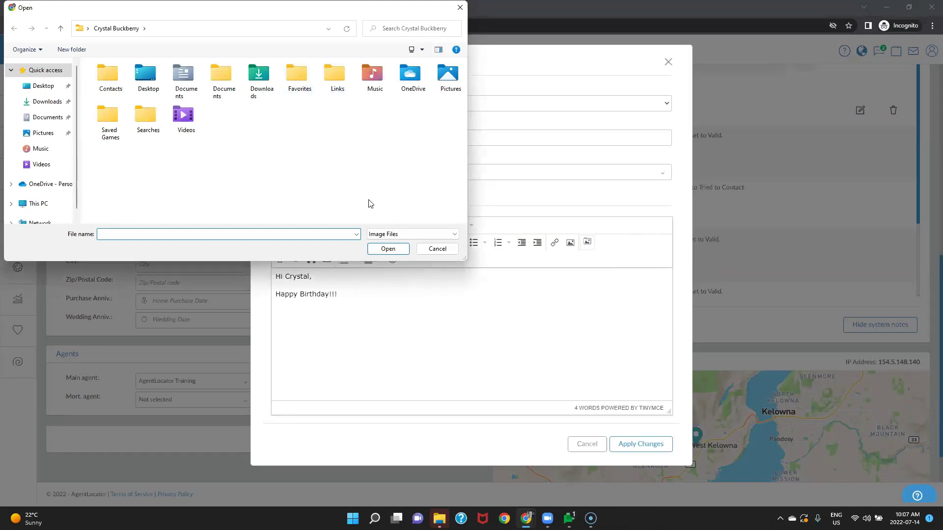
pyautogui.click(44, 133)
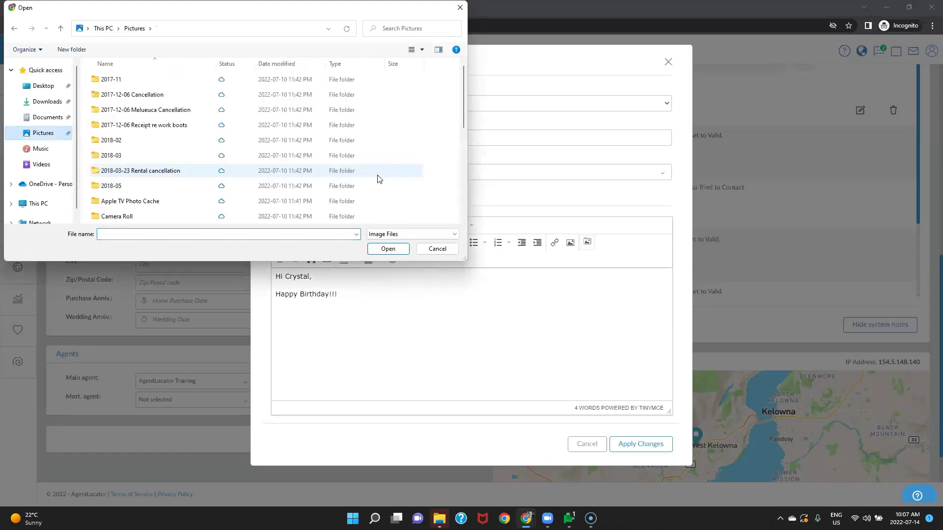
pyautogui.scroll(-10, 258, 179)
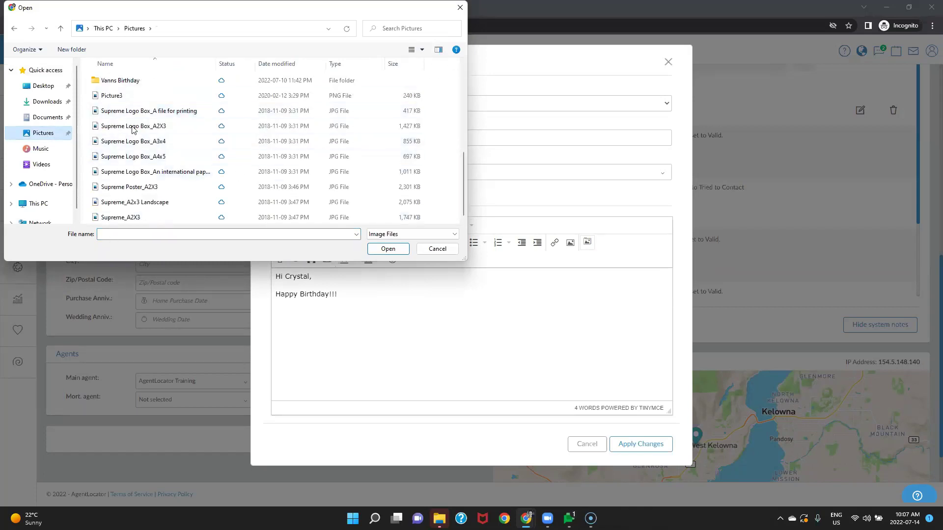
pyautogui.click(118, 96)
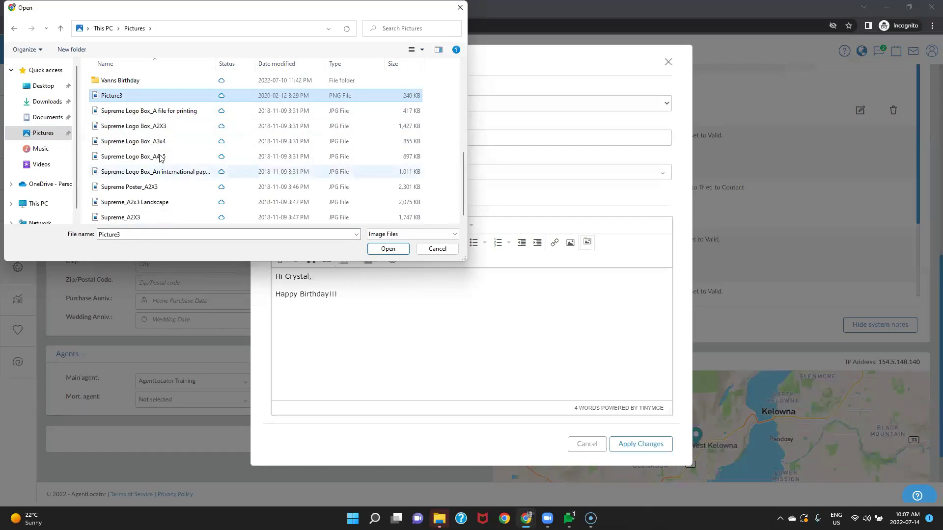
pyautogui.click(402, 249)
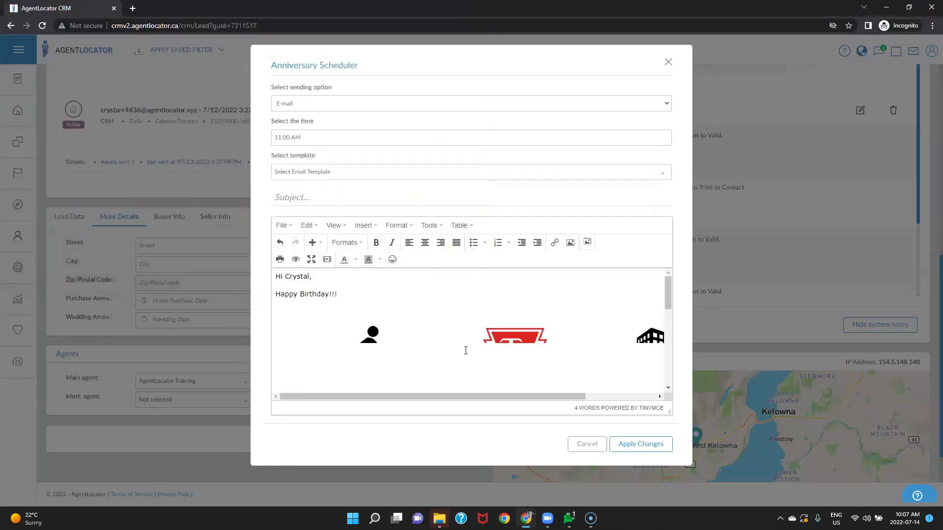
pyautogui.scroll(-10, 483, 339)
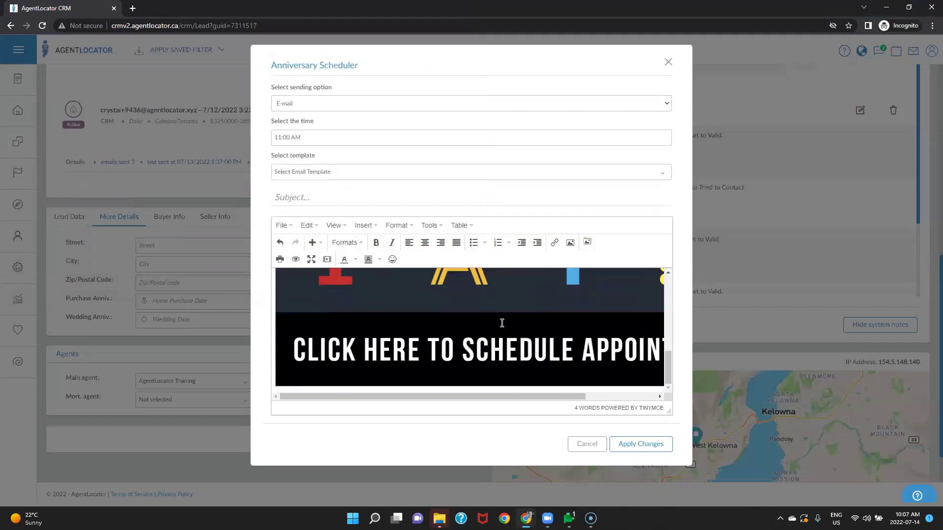
pyautogui.click(502, 322)
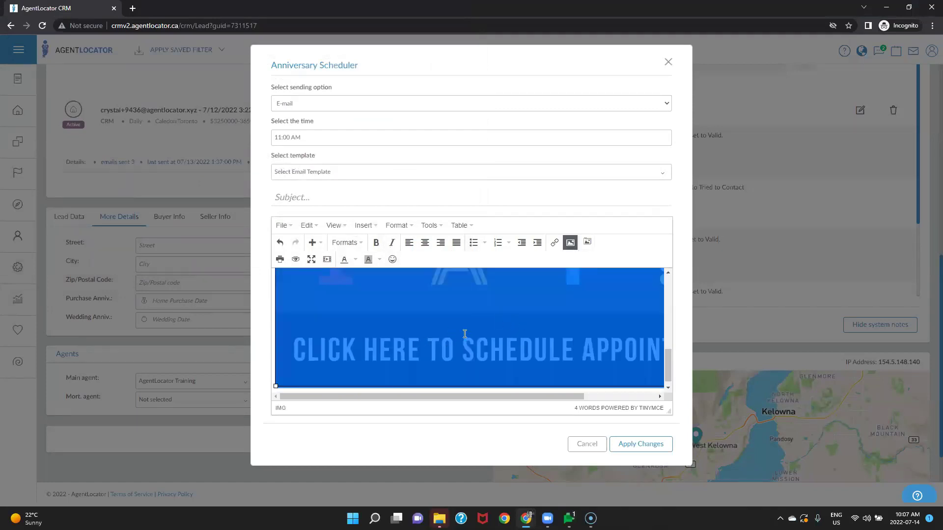
# Step: Enter a width of 100% in the image's Insert/edit image dimensions
pyautogui.scroll(3, 465, 334)
pyautogui.scroll(-2, 464, 334)
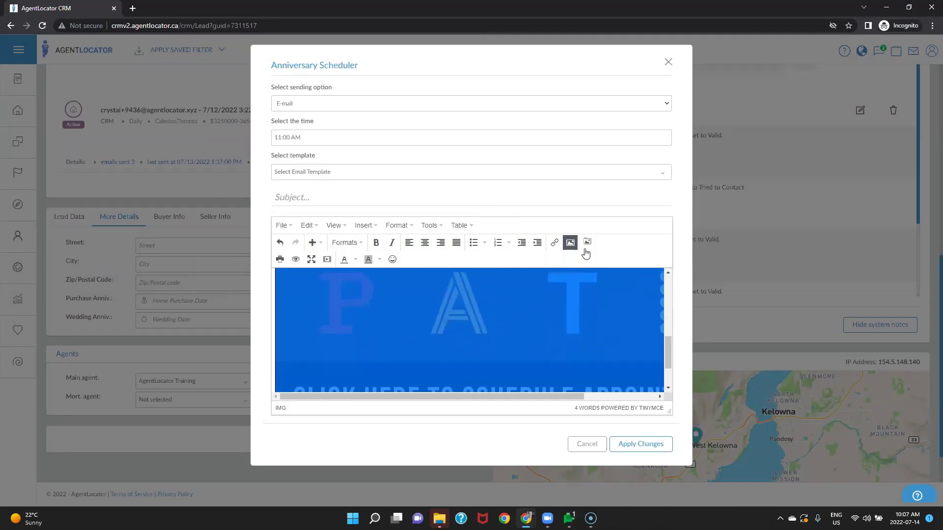
pyautogui.click(570, 243)
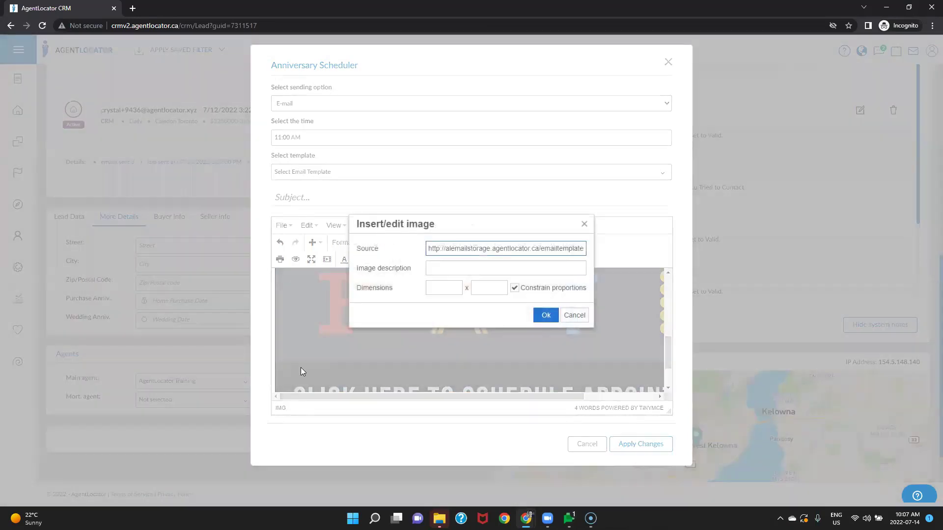
pyautogui.click(583, 223)
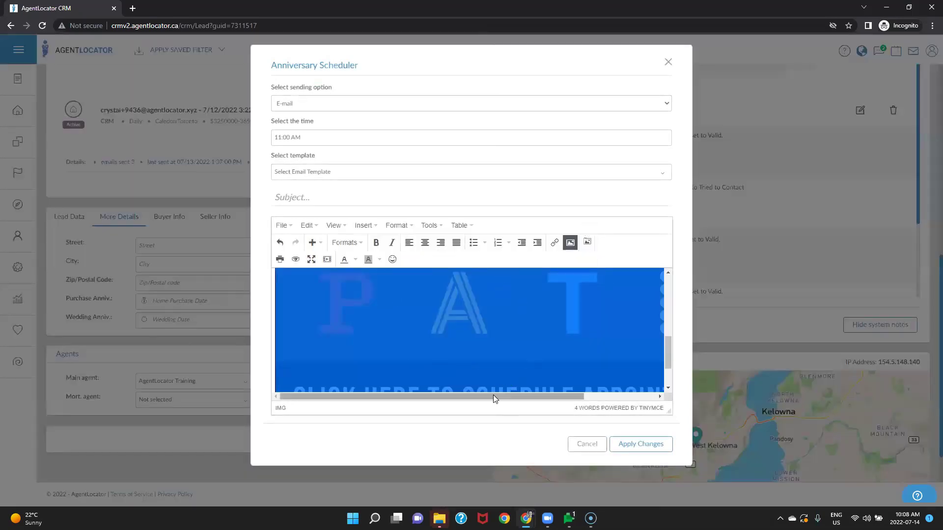
pyautogui.moveTo(493, 401); pyautogui.dragTo(451, 396)
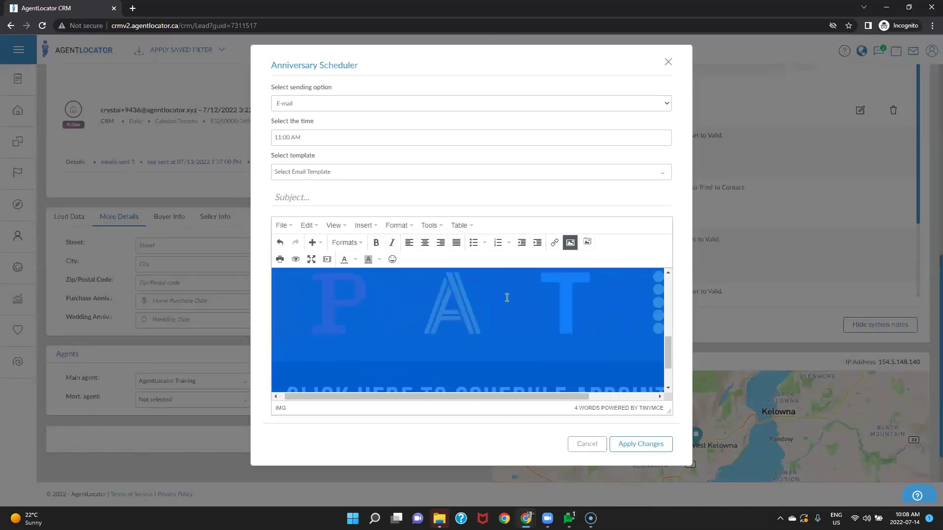
pyautogui.click(570, 242)
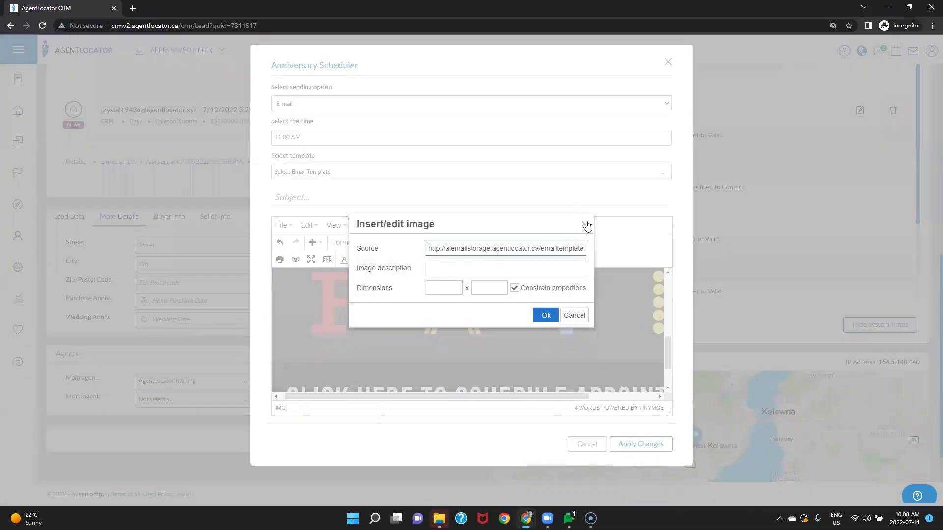
pyautogui.click(584, 223)
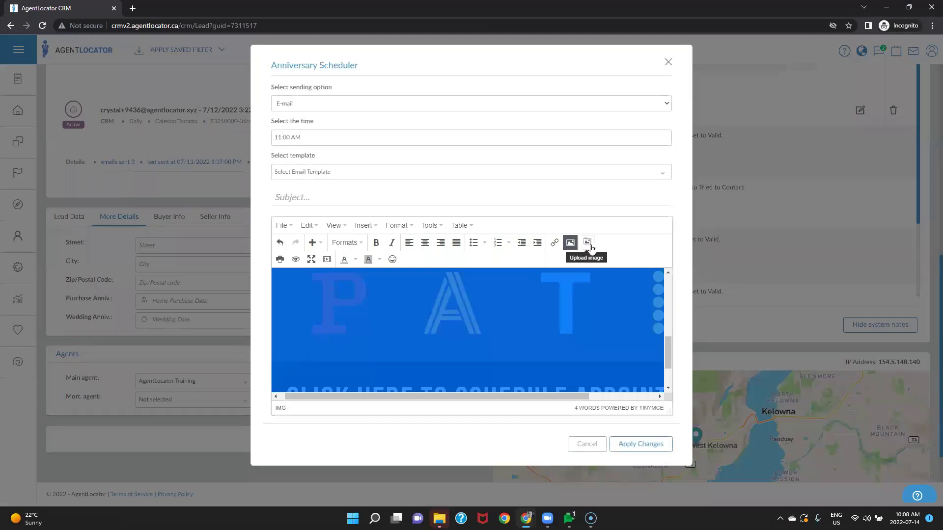
pyautogui.click(569, 242)
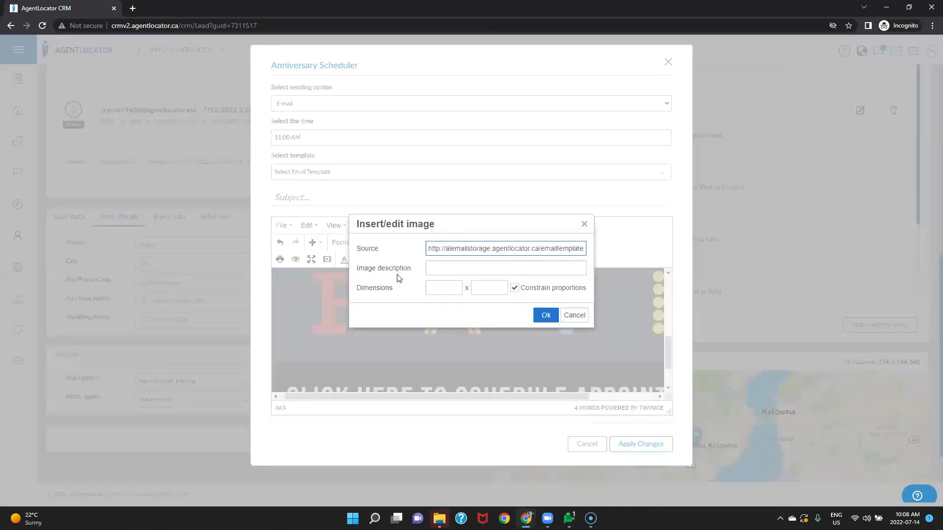
pyautogui.click(446, 286)
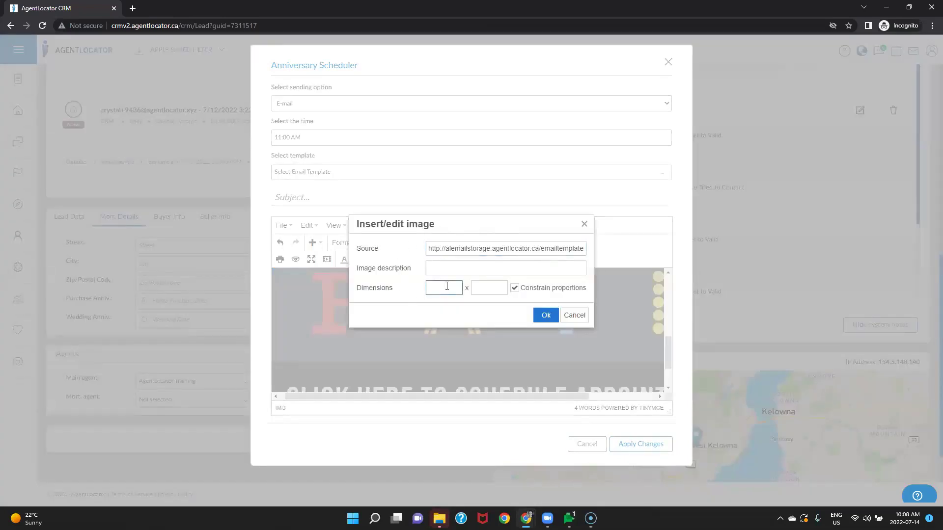
pyautogui.write('100%')
# Step: Apply the 100% width so the banner image fits the email
pyautogui.click(545, 316)
pyautogui.scroll(5, 558, 362)
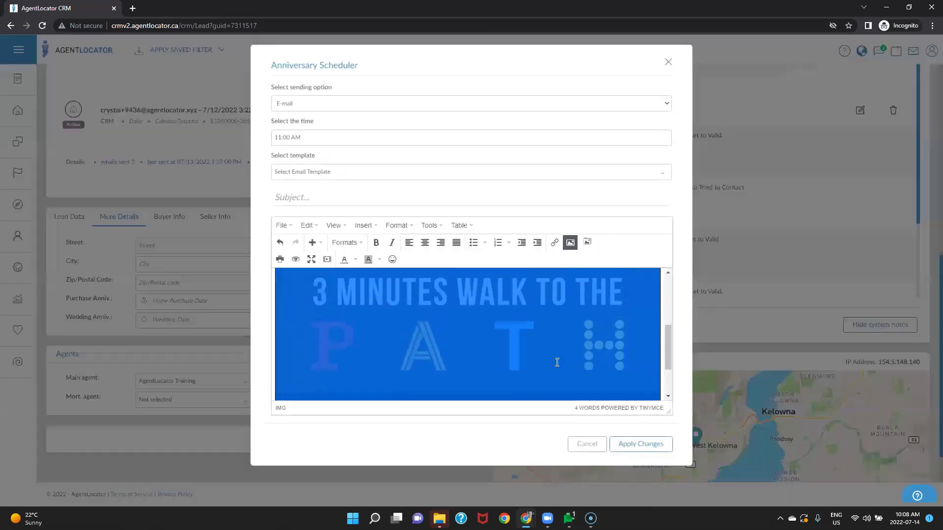
pyautogui.scroll(-5, 557, 362)
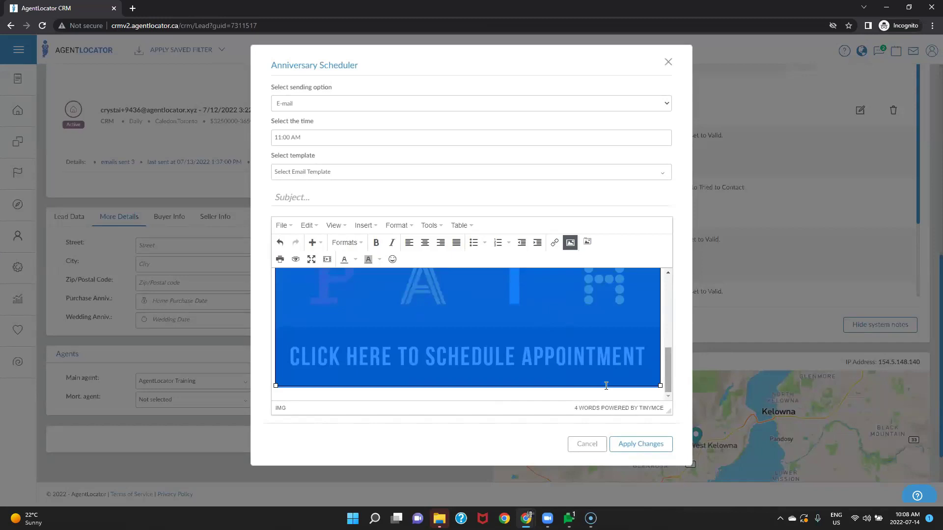
pyautogui.scroll(5, 345, 317)
# Step: Insert a sunglasses emoji on the line between the greeting and the image
pyautogui.click(352, 300)
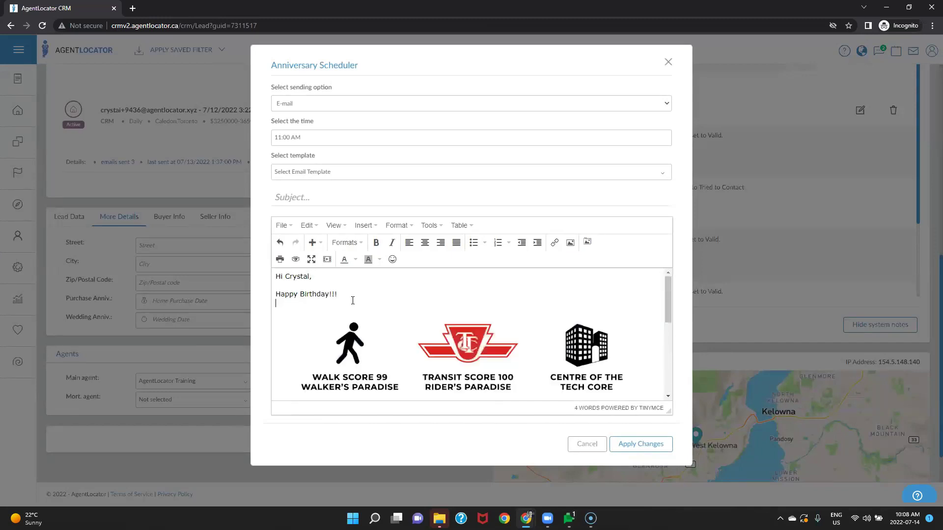
pyautogui.click(392, 259)
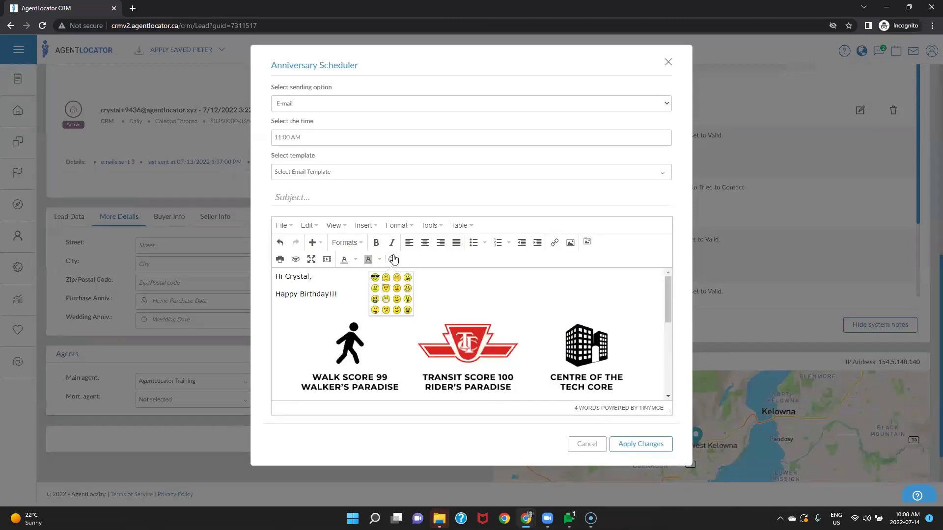
pyautogui.click(375, 278)
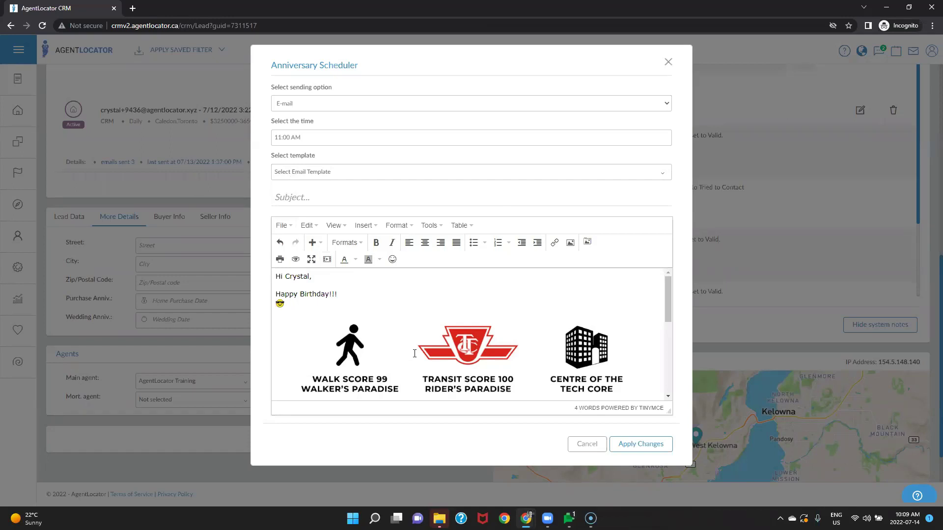
pyautogui.scroll(-8, 414, 353)
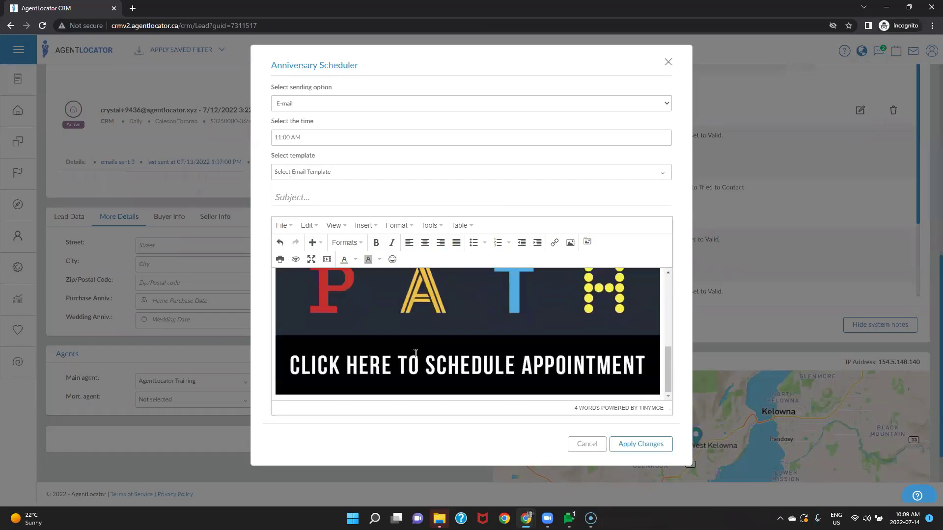
pyautogui.scroll(8, 370, 318)
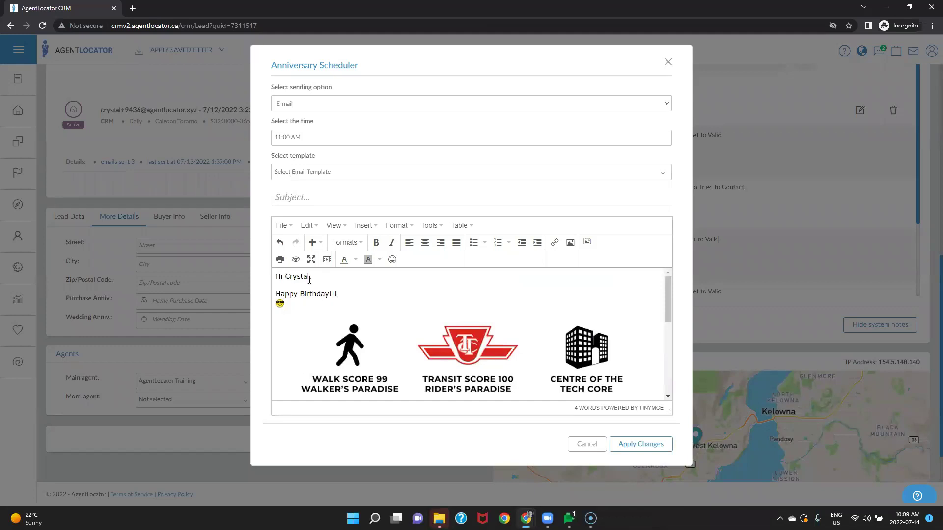
# Step: Add the subject 'Happy Birthday!!!' and save the anniversary template
pyautogui.click(633, 448)
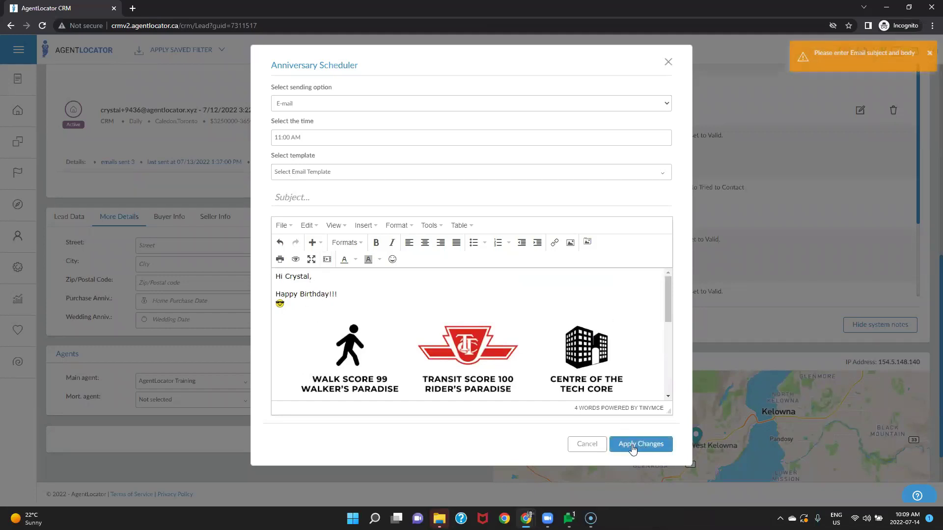
pyautogui.click(332, 199)
pyautogui.write('Happy ')
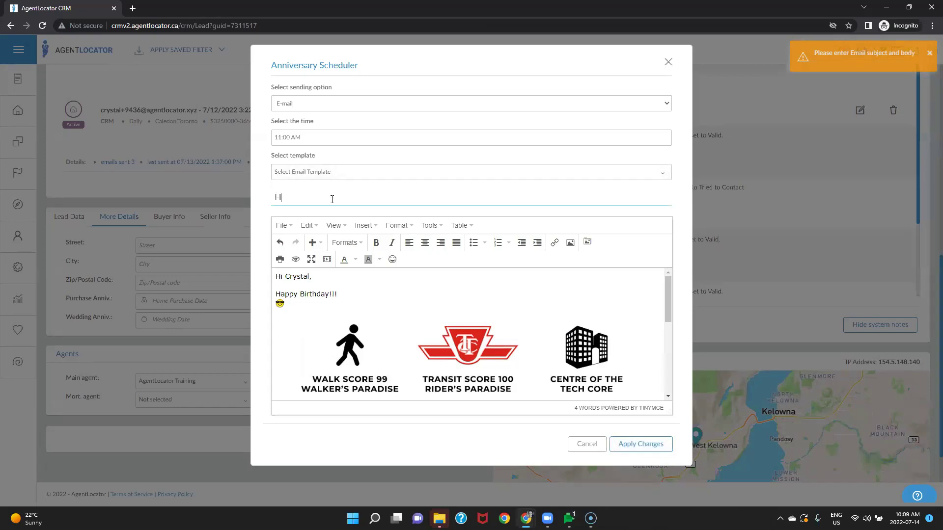
pyautogui.write('Birthday!!!')
pyautogui.click(638, 444)
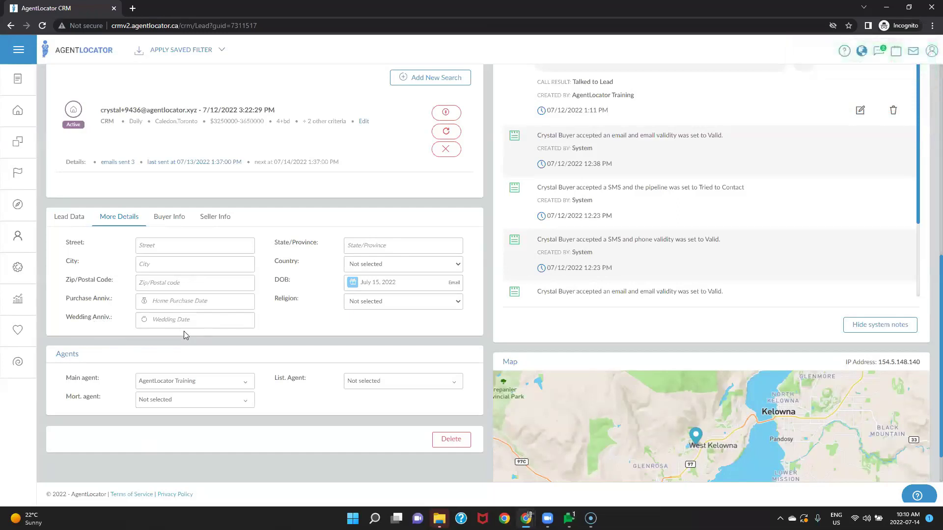
# Step: Return to the Leads index showing all 232 leads, newest first
pyautogui.click(441, 512)
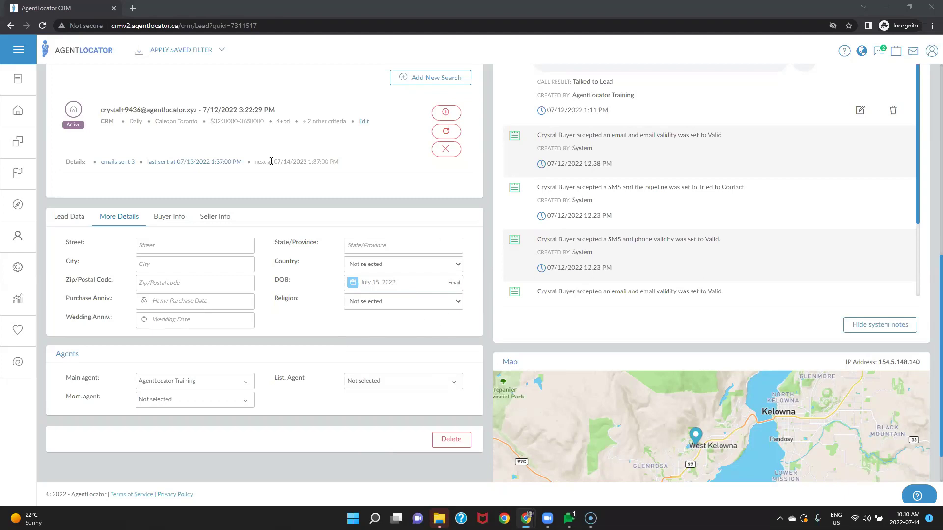
pyautogui.click(18, 110)
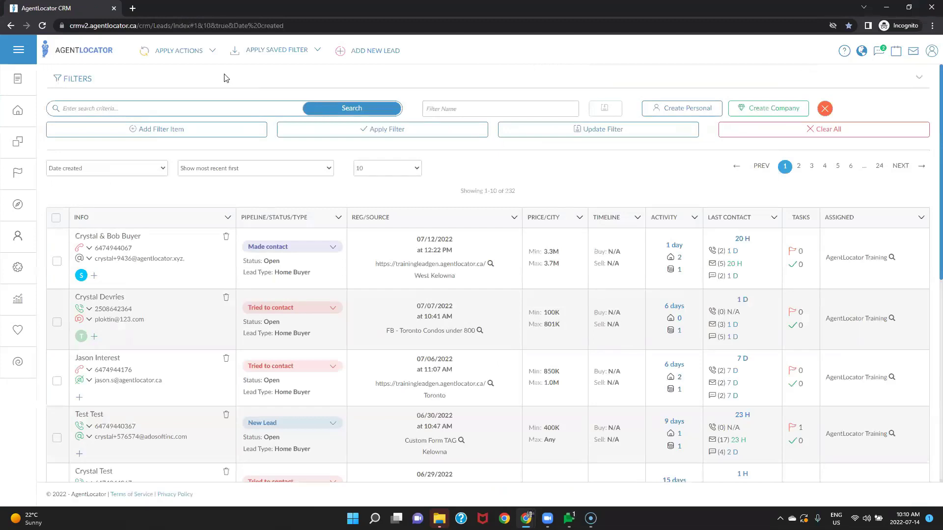
# Step: Apply a 'Birthday is Next Seven Days' filter to the leads list, leaving a single lead
pyautogui.click(114, 141)
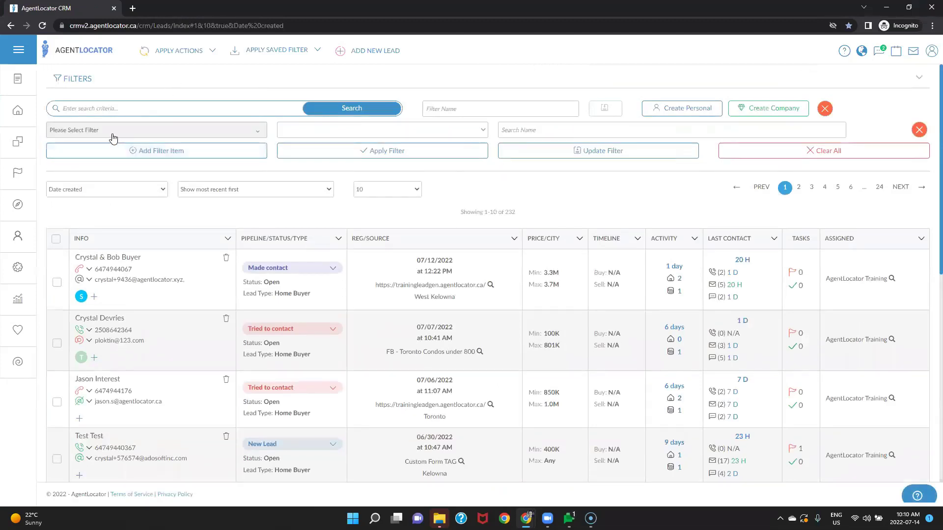
pyautogui.click(113, 137)
pyautogui.write('bir')
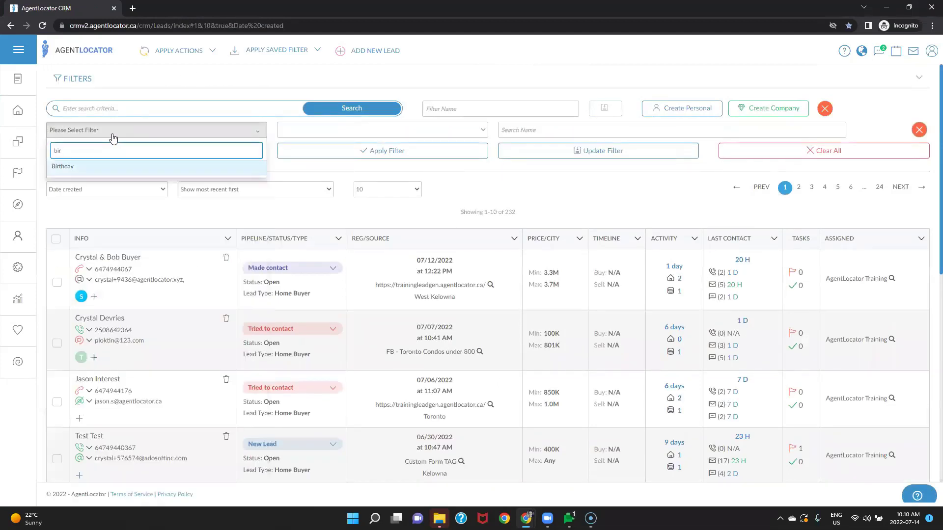
pyautogui.click(93, 169)
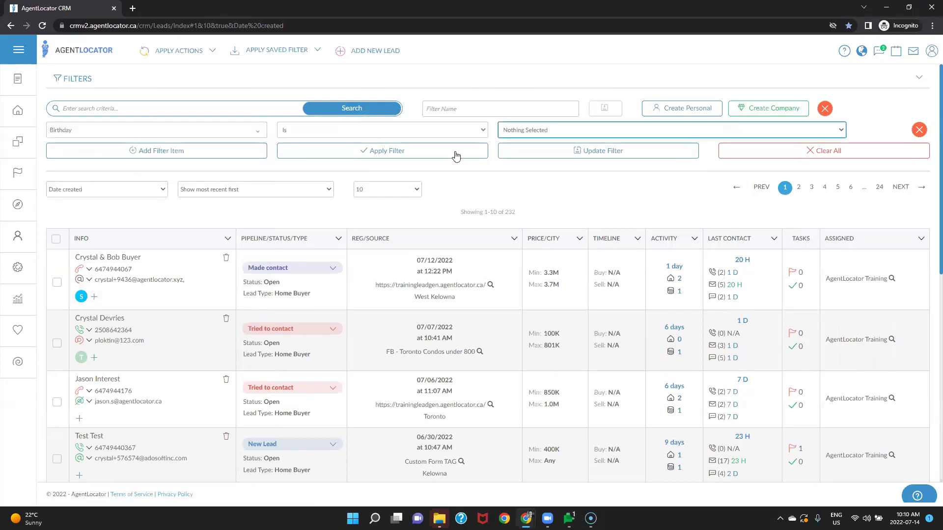
pyautogui.click(513, 130)
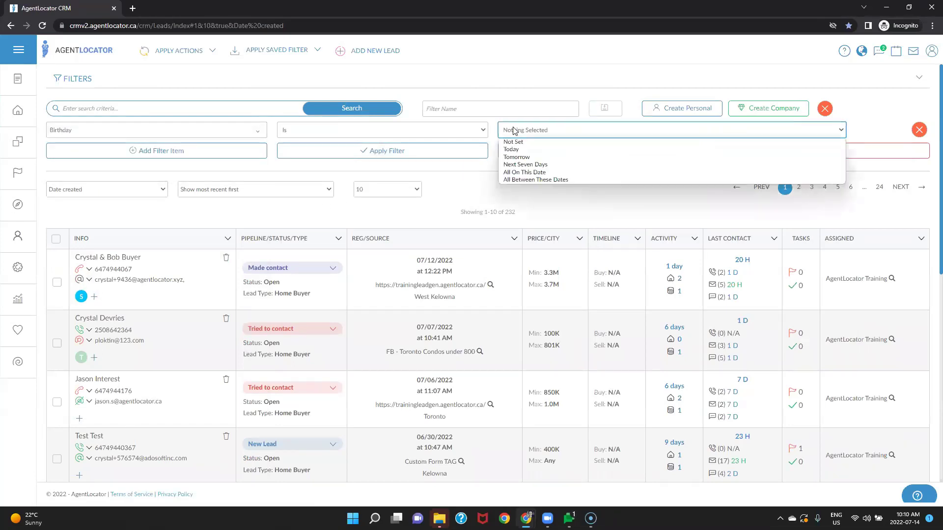
pyautogui.click(519, 166)
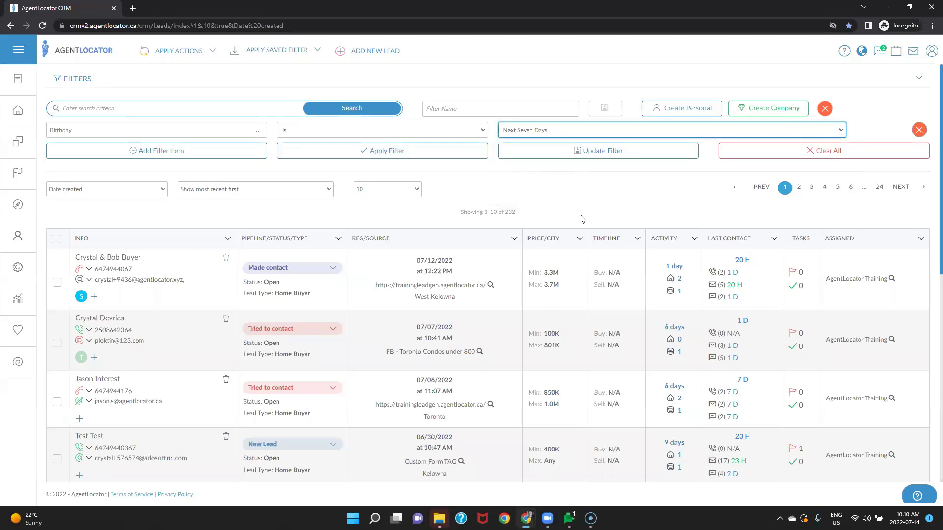
pyautogui.click(429, 150)
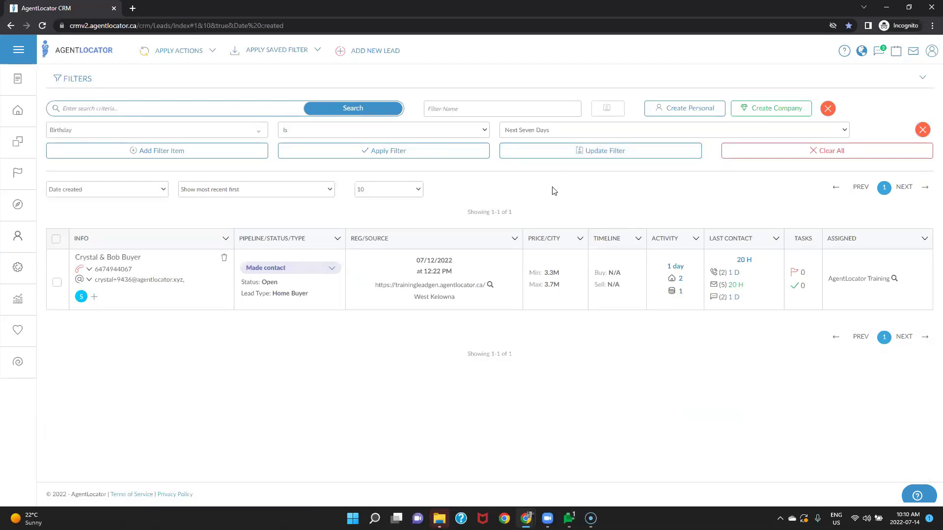
# Step: Switch the Birthday filter to All Between These Dates and bring the calendars to June 2022
pyautogui.click(527, 131)
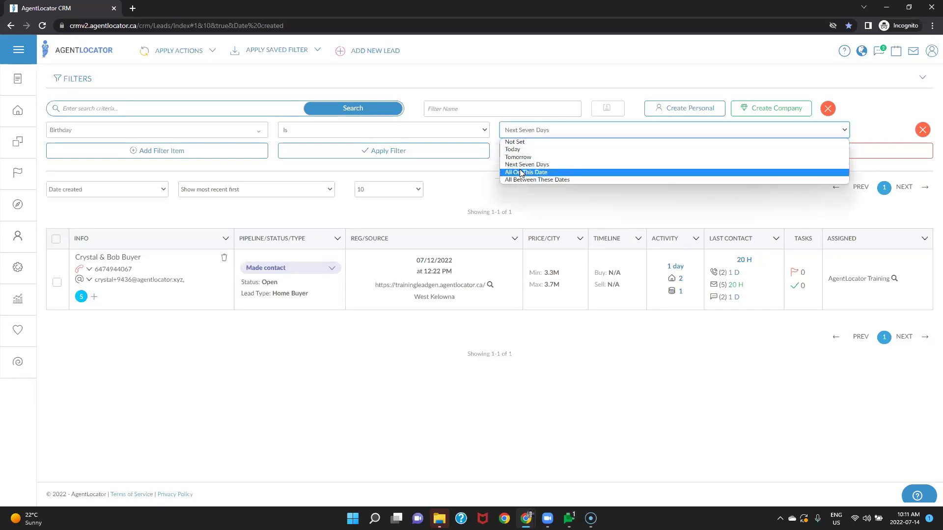
pyautogui.click(514, 181)
pyautogui.click(529, 130)
pyautogui.click(584, 179)
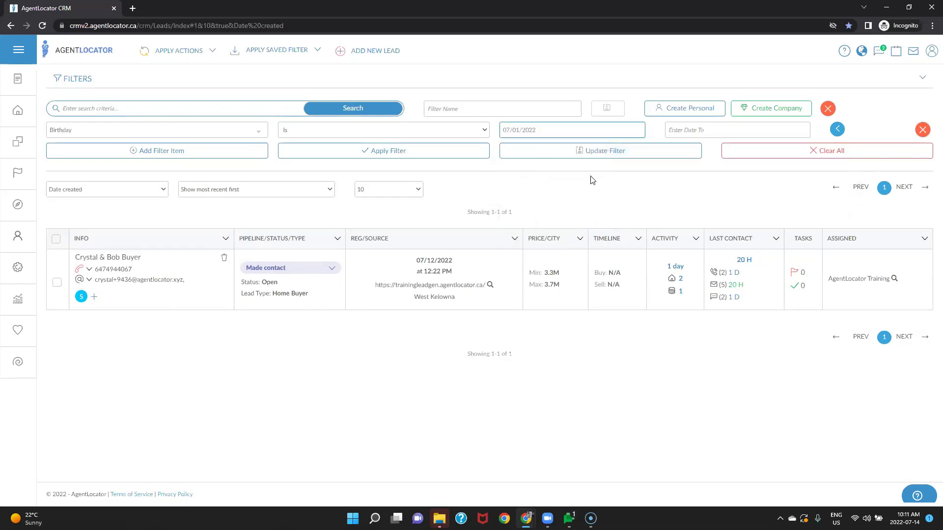
pyautogui.click(724, 133)
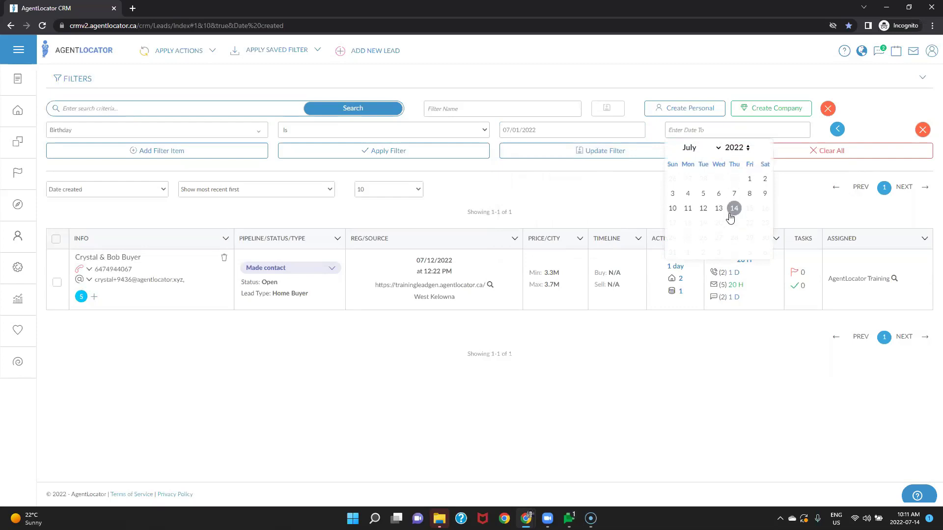
pyautogui.click(714, 148)
pyautogui.click(691, 207)
# Step: Set the birthday range to 06/01/2022–06/30/2022 and apply it, returning no leads
pyautogui.click(603, 137)
pyautogui.click(508, 147)
pyautogui.click(553, 180)
pyautogui.click(712, 130)
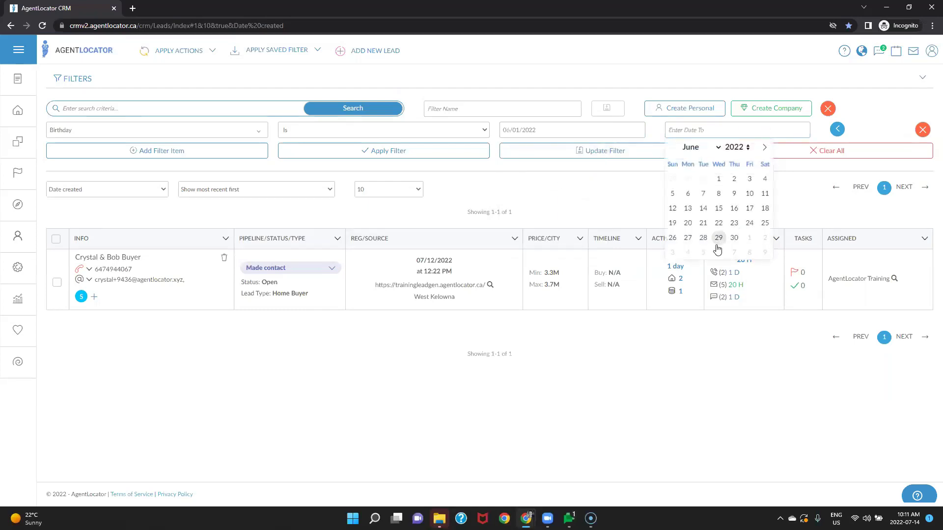
pyautogui.click(735, 238)
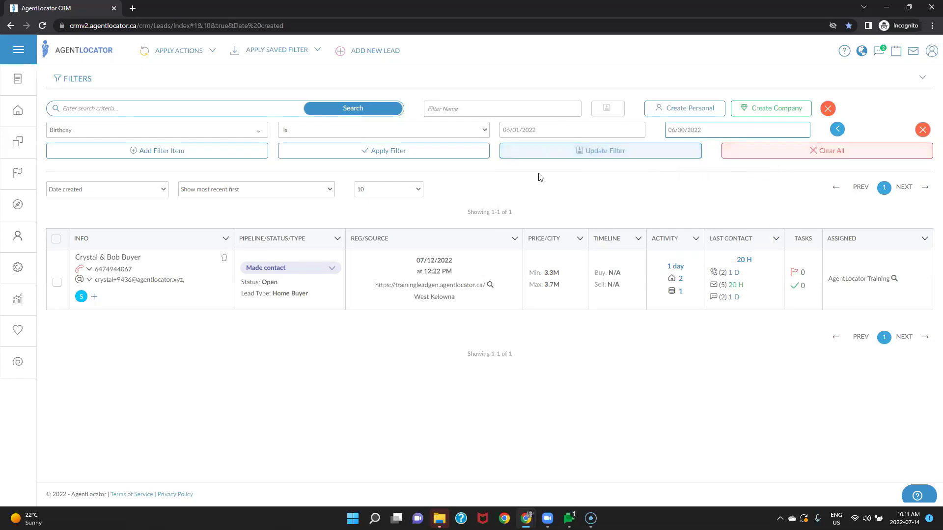
pyautogui.click(402, 149)
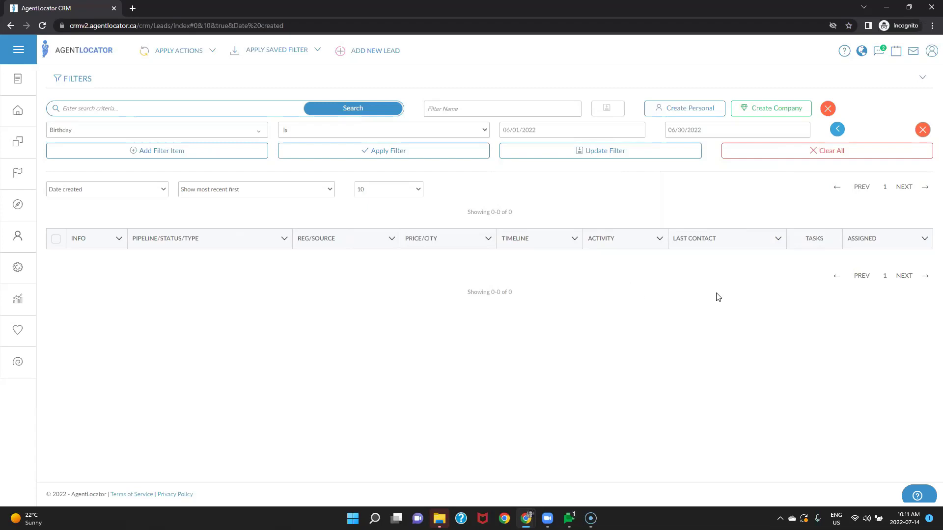
# Step: Clear the birthday filter and open the first lead's detail page
pyautogui.click(747, 151)
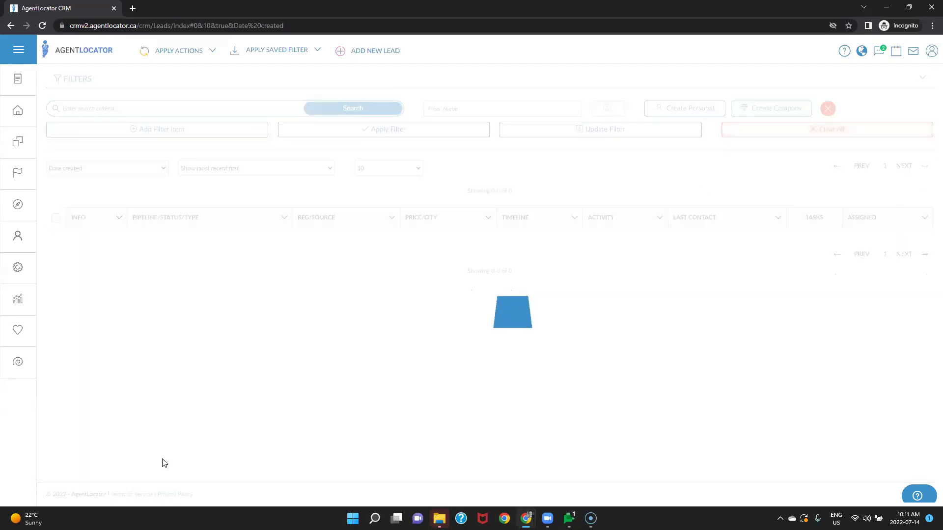
pyautogui.click(127, 236)
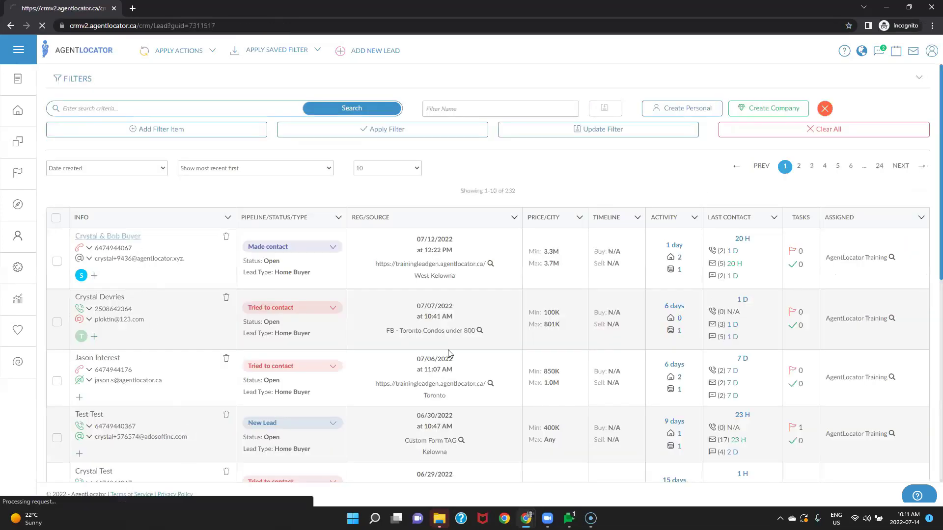
pyautogui.scroll(-8, 206, 339)
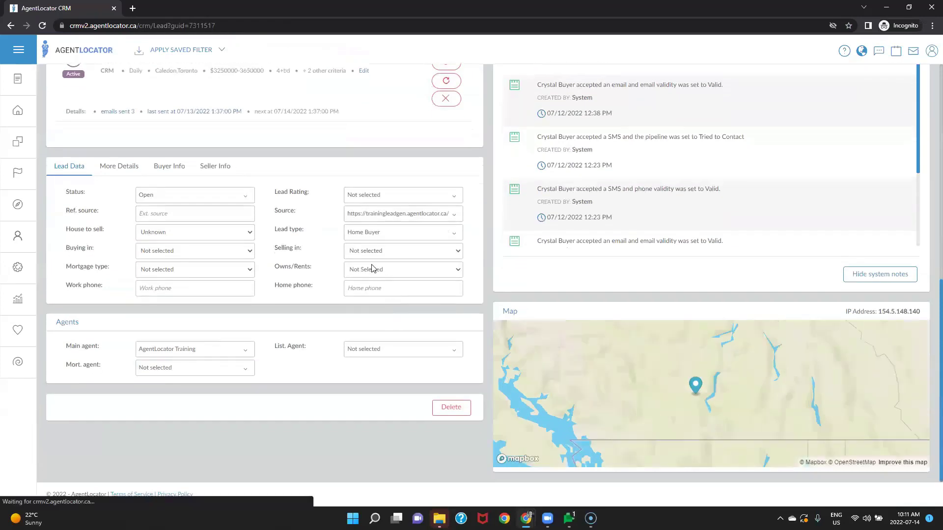
# Step: Check the lead's More Details Religion dropdown, which offers only Christian and Jewish
pyautogui.click(119, 167)
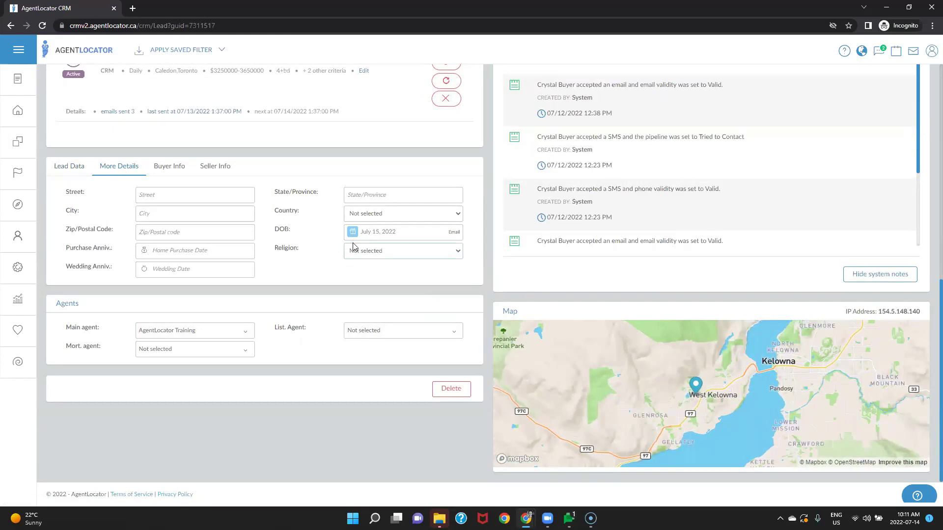
pyautogui.click(362, 256)
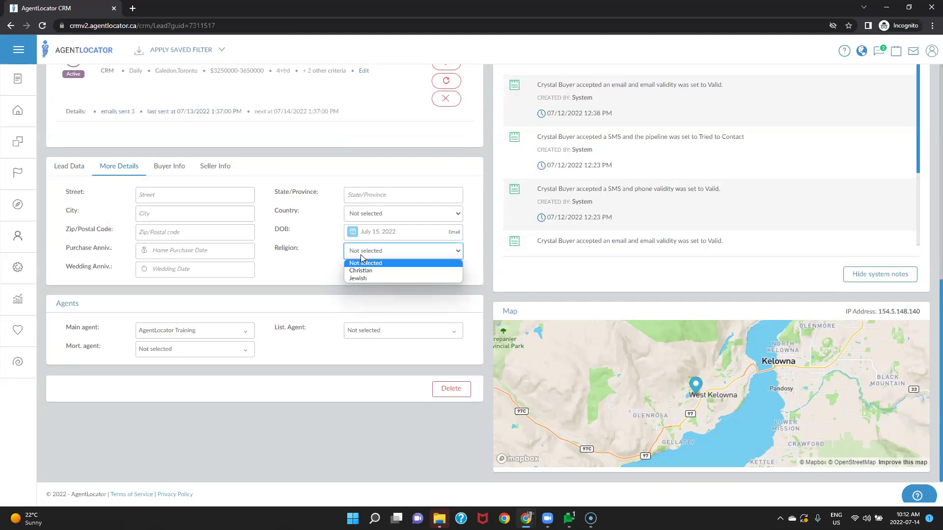
pyautogui.click(295, 286)
# Step: Create the religion 'Catholic' on the Religions settings page, then return to Leads
pyautogui.moveTo(5, 279)
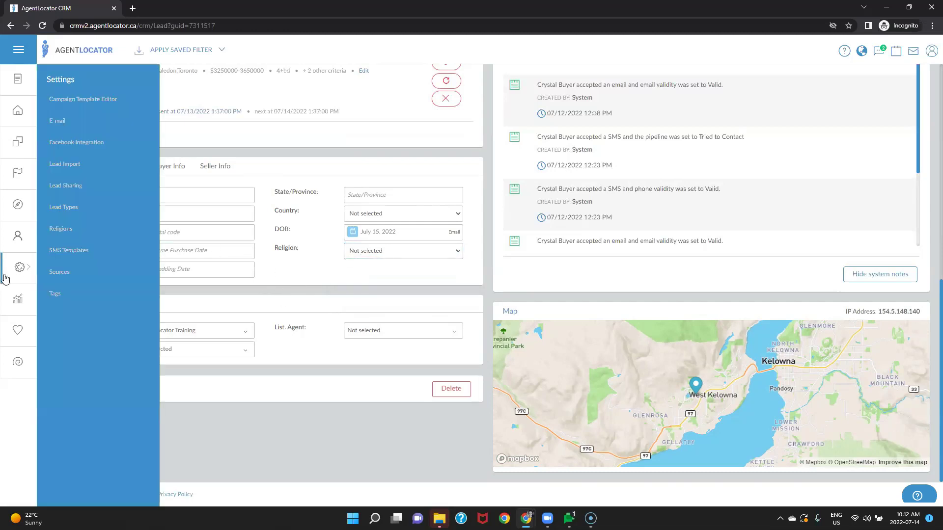
pyautogui.click(63, 235)
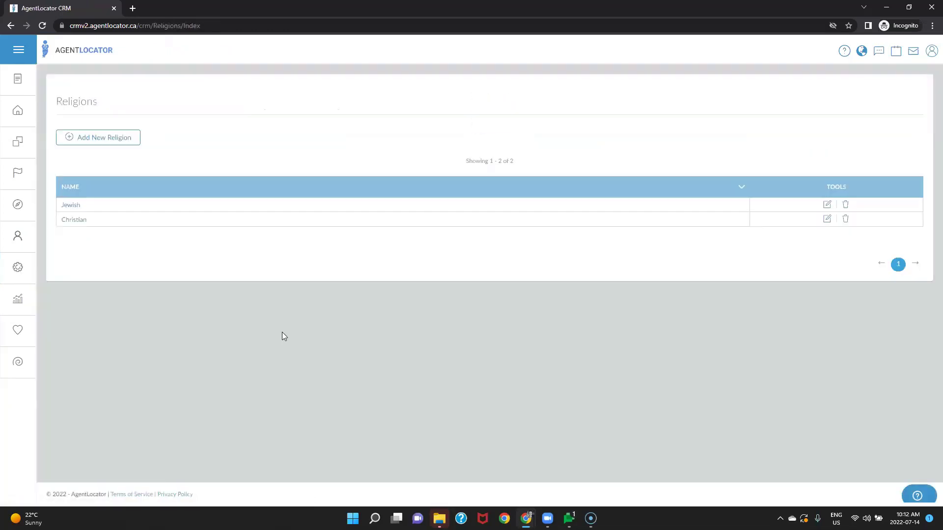
pyautogui.click(127, 145)
pyautogui.click(344, 103)
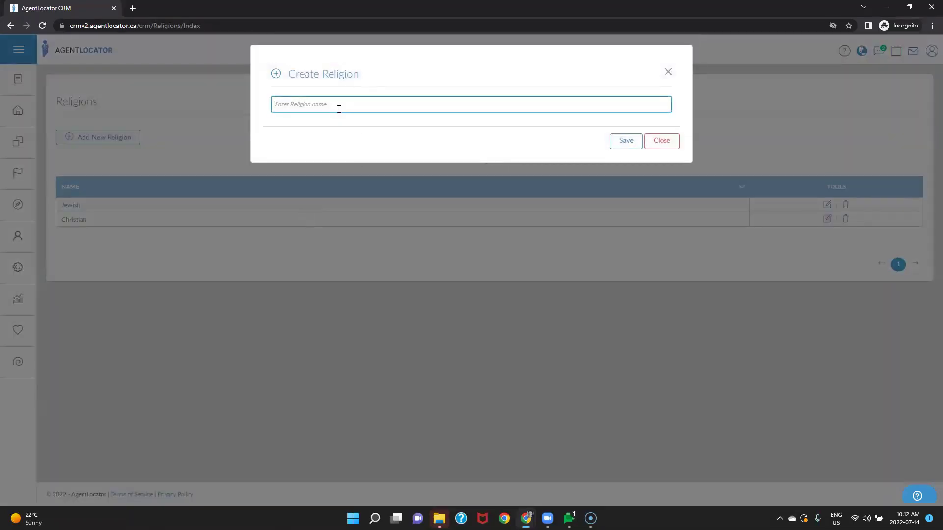
pyautogui.write('Cath')
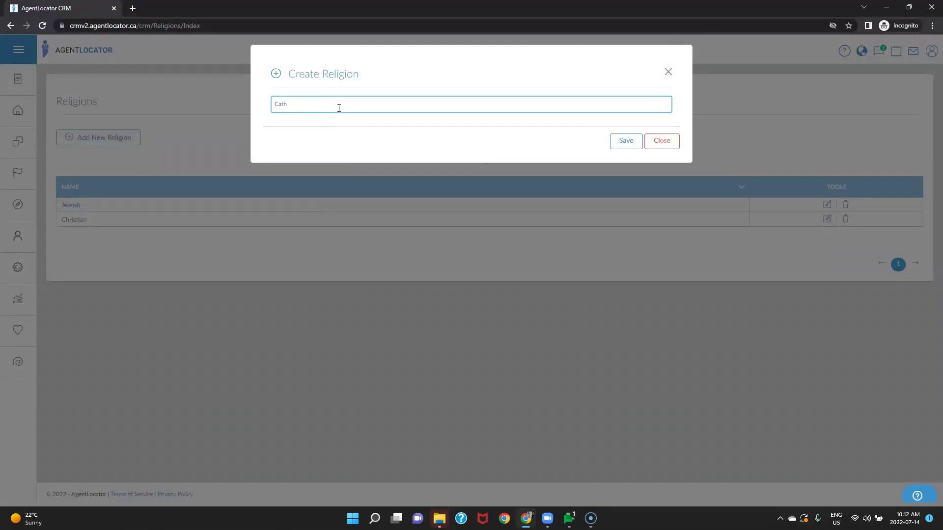
pyautogui.write('olic')
pyautogui.press('Return')
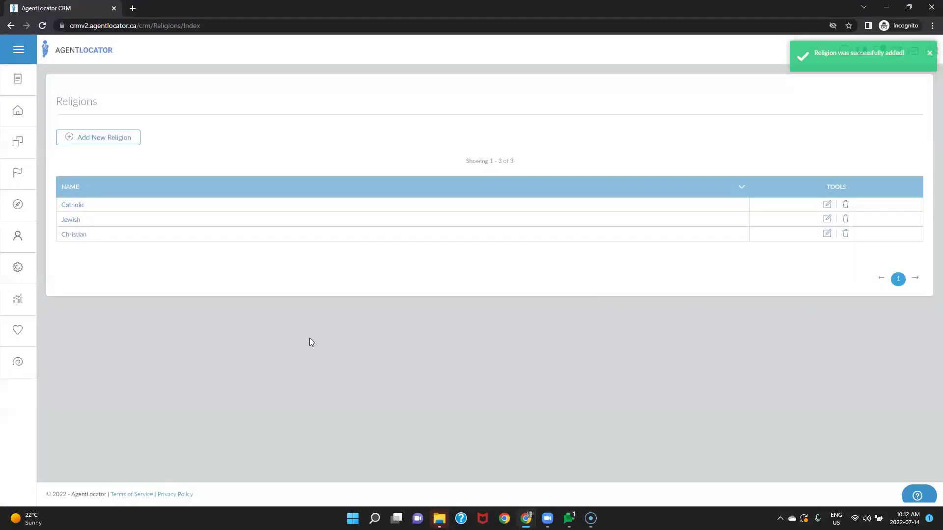
pyautogui.click(16, 110)
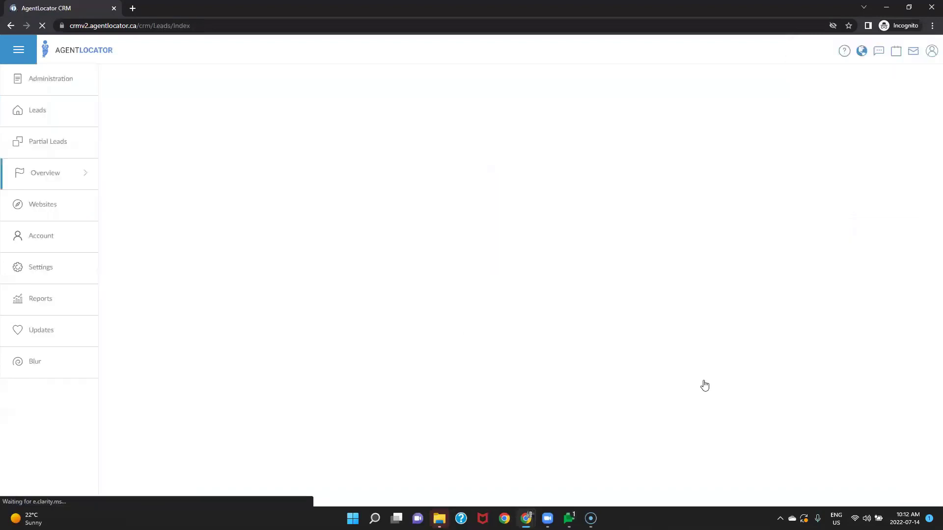
# Step: Set the first lead's More Details Religion to Christian and return to the leads list
pyautogui.scroll(-4, 360, 365)
pyautogui.scroll(5, 206, 314)
pyautogui.click(120, 236)
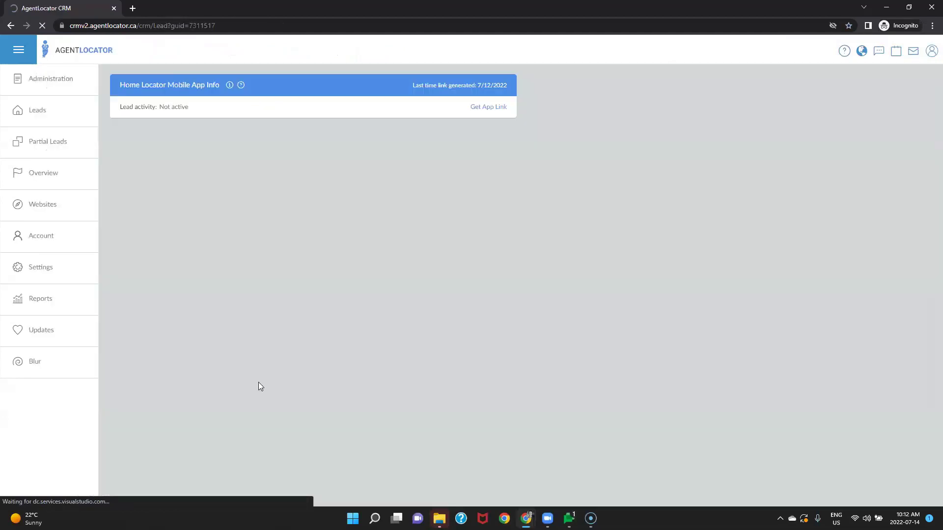
pyautogui.scroll(-5, 246, 388)
pyautogui.click(104, 289)
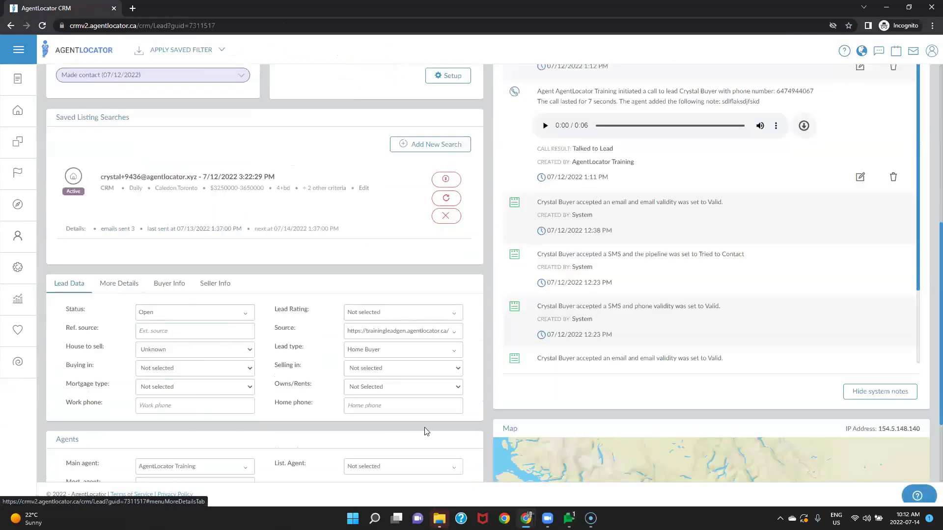
pyautogui.click(386, 368)
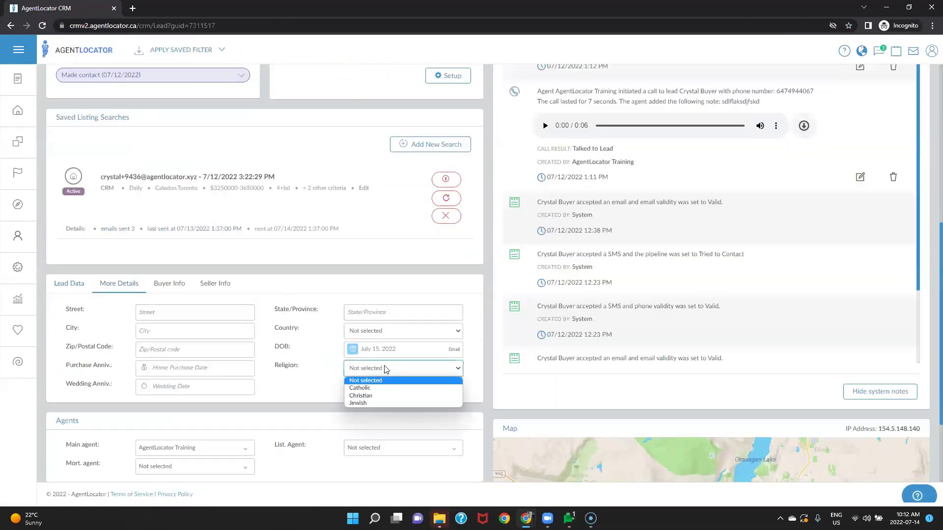
pyautogui.click(364, 397)
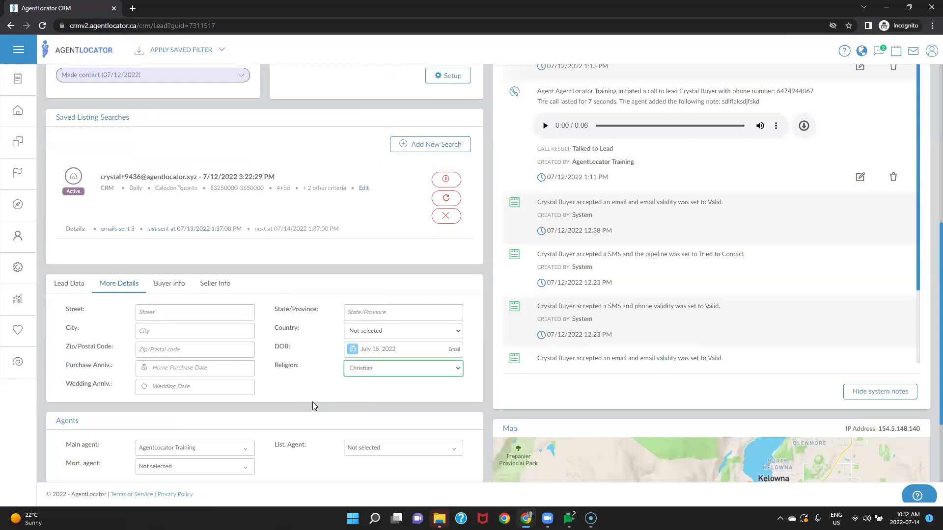
pyautogui.scroll(7, 440, 292)
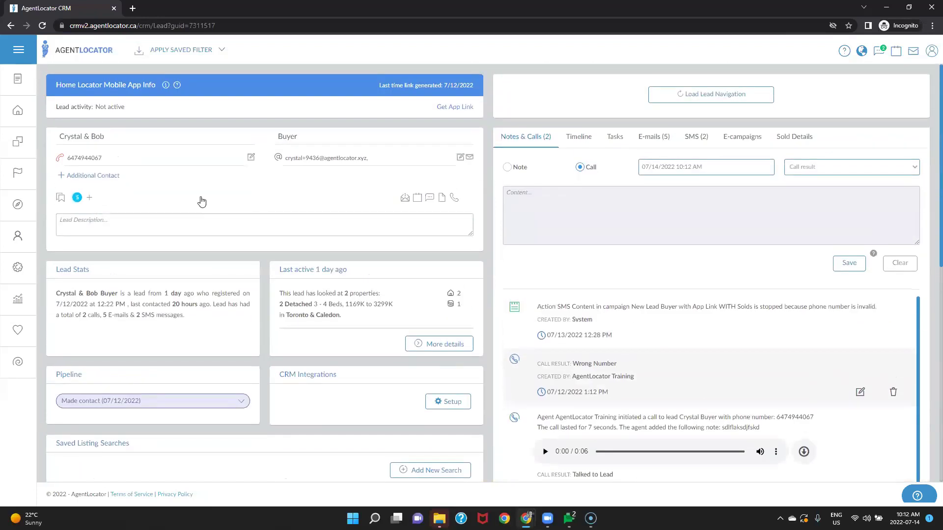
pyautogui.click(17, 117)
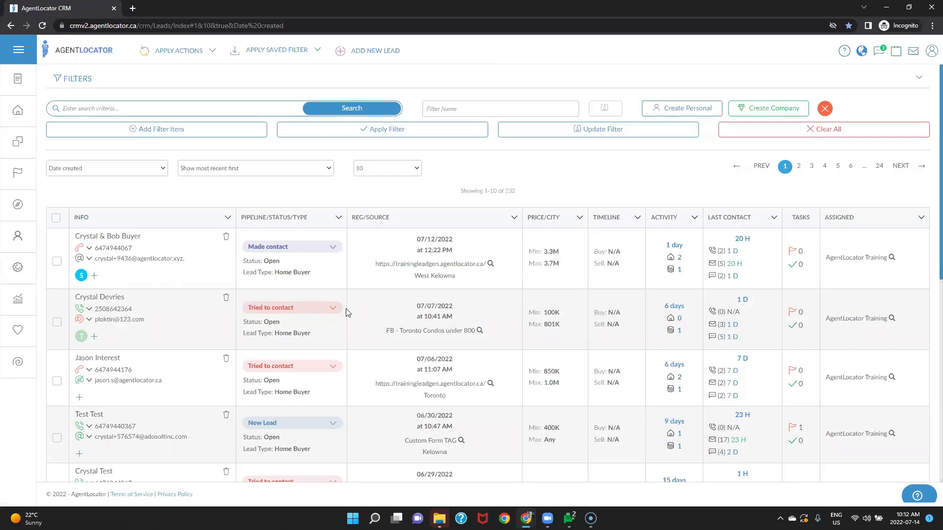
# Step: Filter leads by Religion is Christian, review the results, then clear all filters
pyautogui.click(162, 130)
pyautogui.click(162, 130)
pyautogui.write('re')
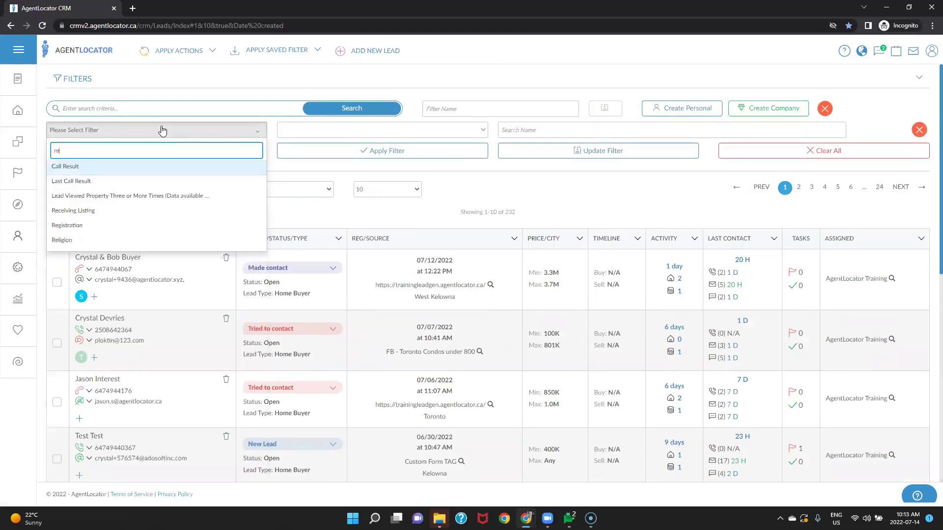
pyautogui.click(76, 240)
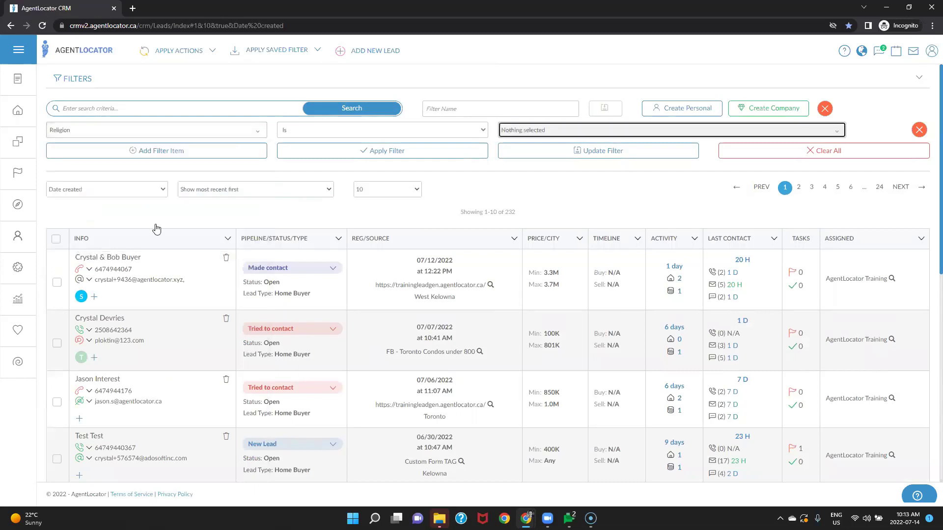
pyautogui.click(553, 133)
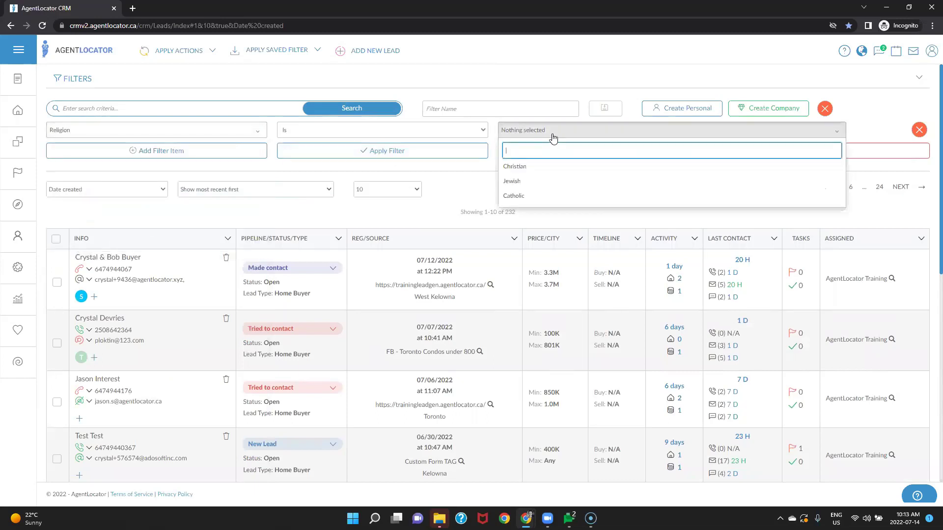
pyautogui.click(529, 167)
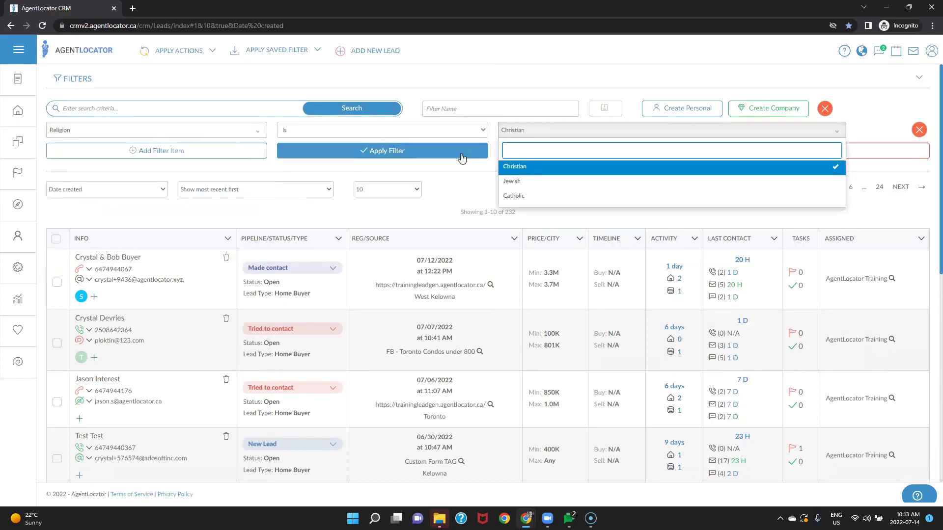
pyautogui.click(415, 151)
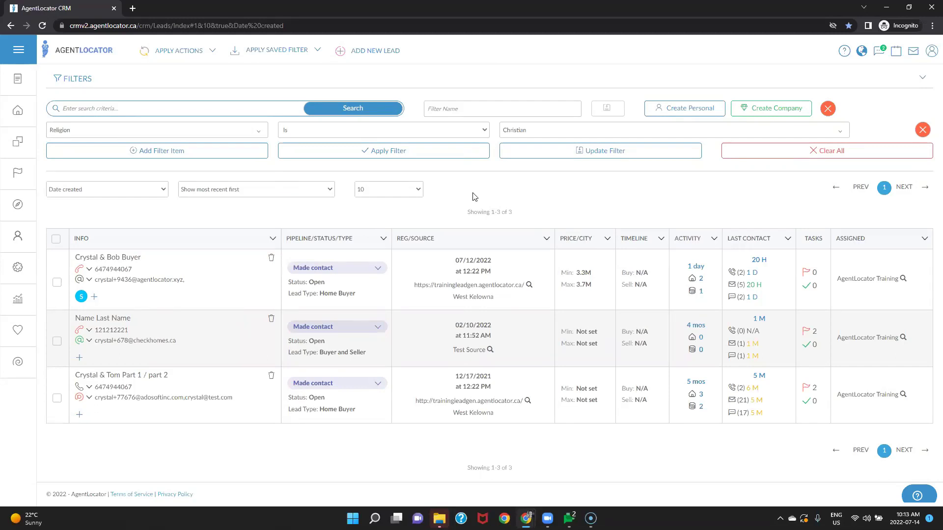
pyautogui.click(807, 152)
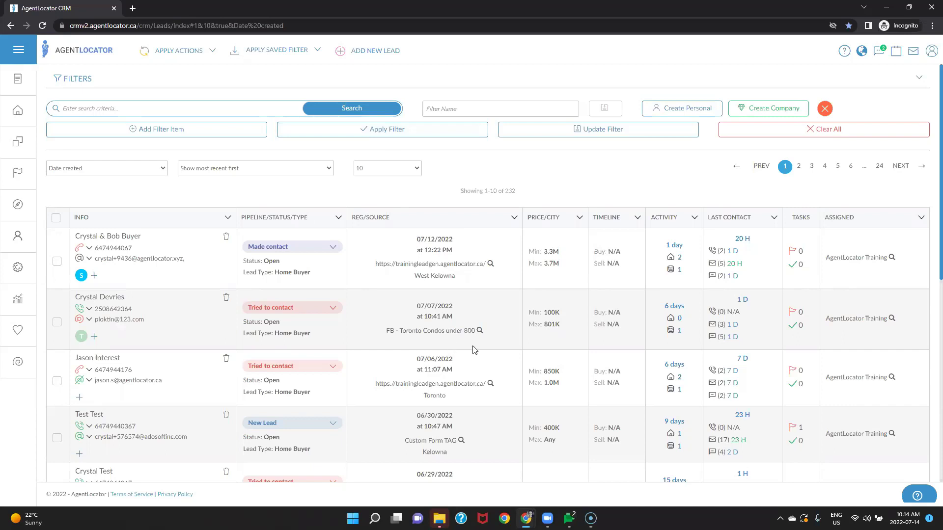
# Step: Open the first lead's detail page at its More Details section
pyautogui.click(117, 236)
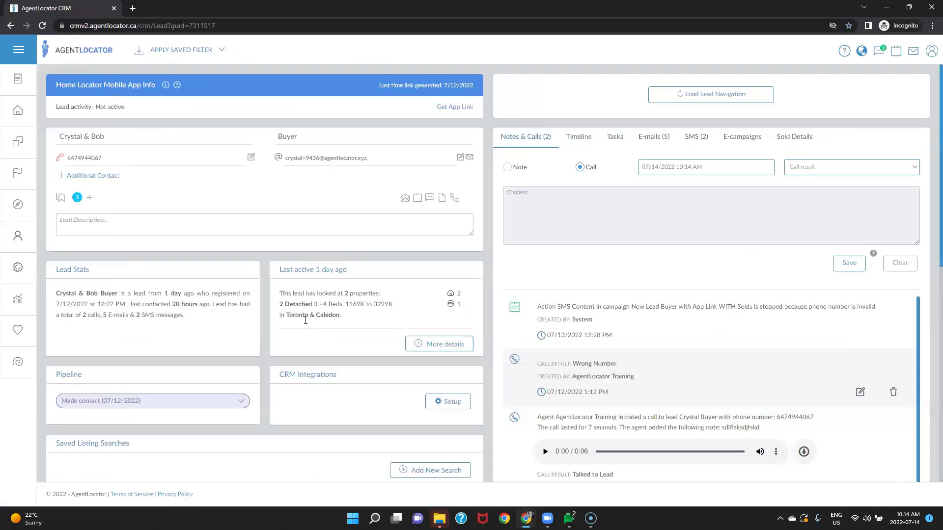
pyautogui.scroll(-4, 308, 354)
pyautogui.scroll(-4, 307, 354)
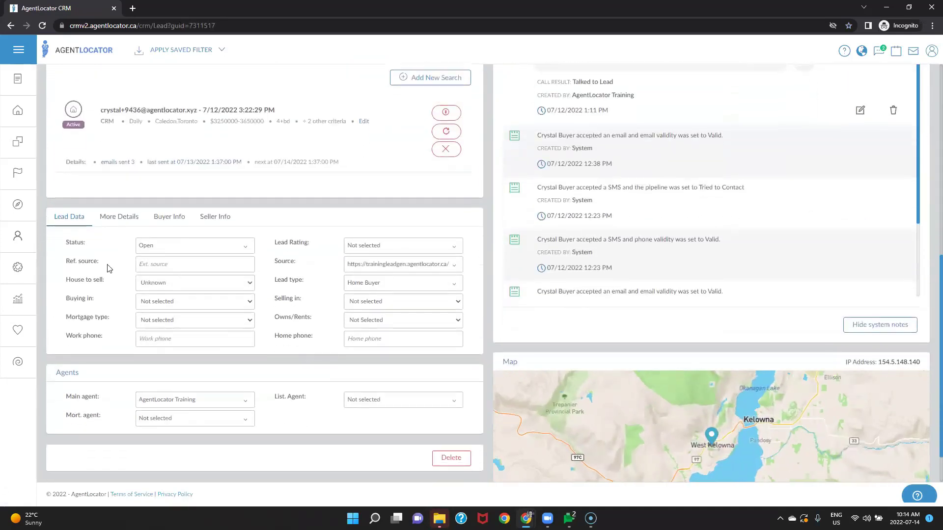
pyautogui.click(126, 222)
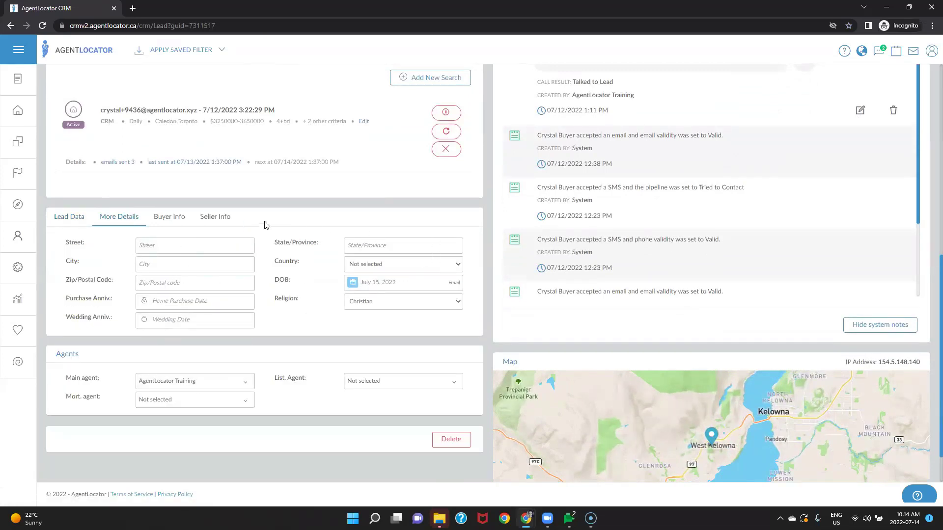
# Step: Fill in the lead's street address, state/province, city and postal code
pyautogui.click(162, 247)
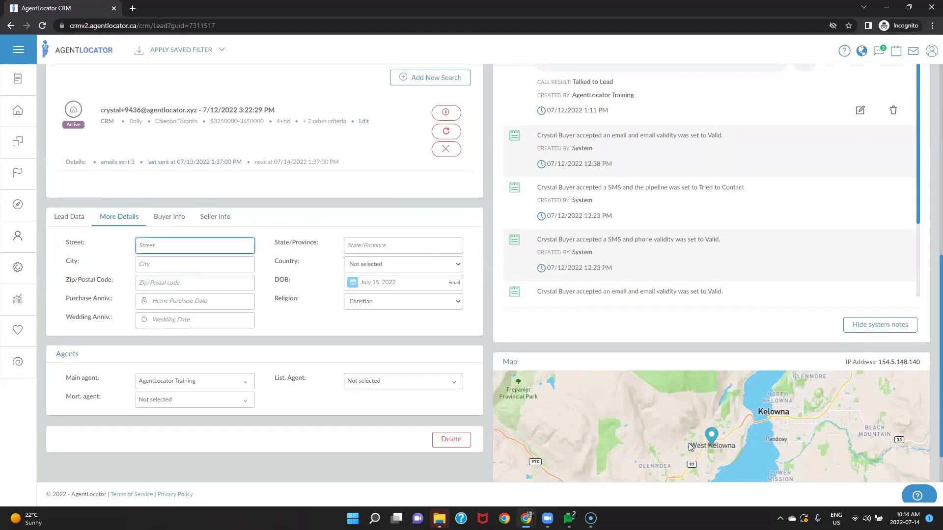
pyautogui.write('153 Main Street')
pyautogui.press('Tab')
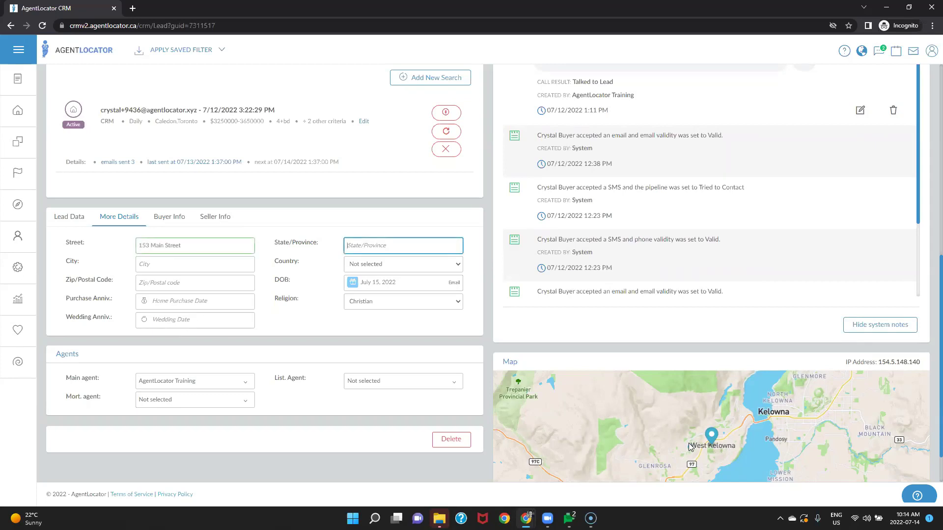
pyautogui.write('ON')
pyautogui.press('Tab')
pyautogui.write('Whatever City')
pyautogui.press('Tab')
pyautogui.press('Tab')
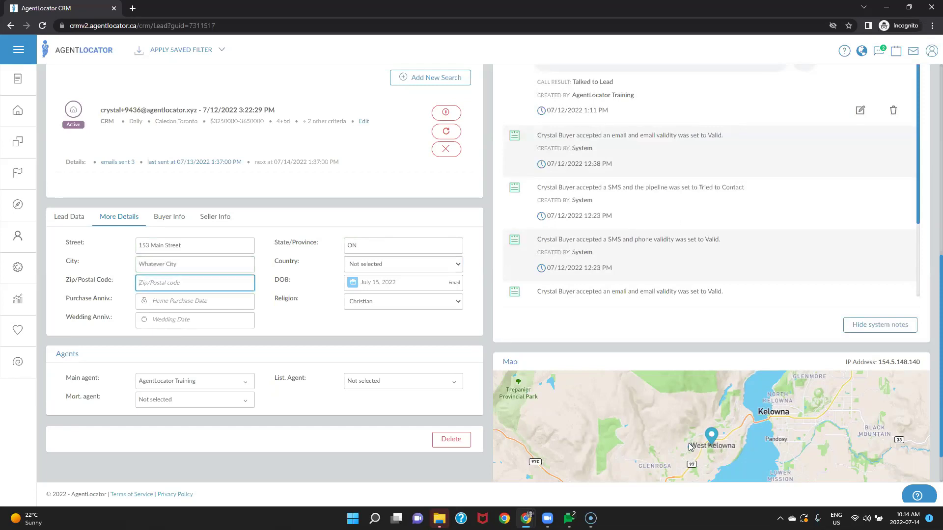
pyautogui.write('v1')
pyautogui.write('v8')
pyautogui.click(328, 332)
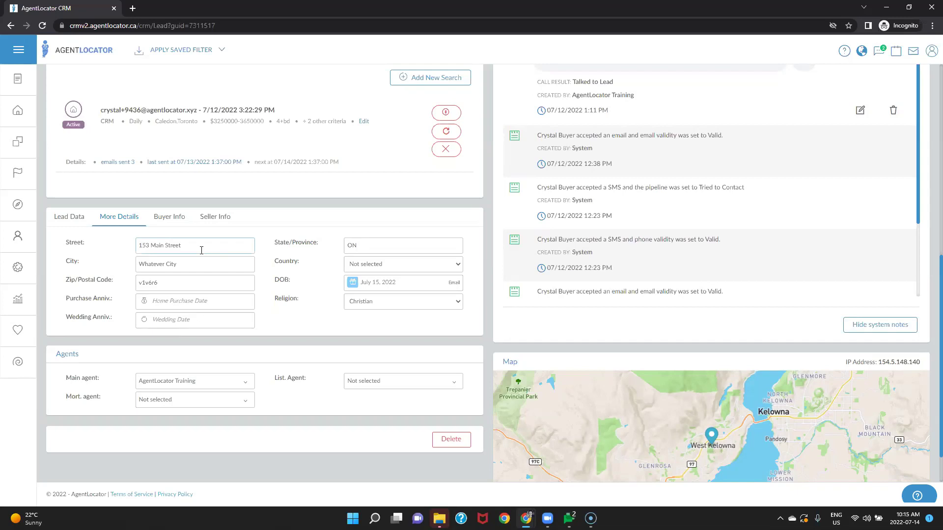
pyautogui.scroll(8, 177, 210)
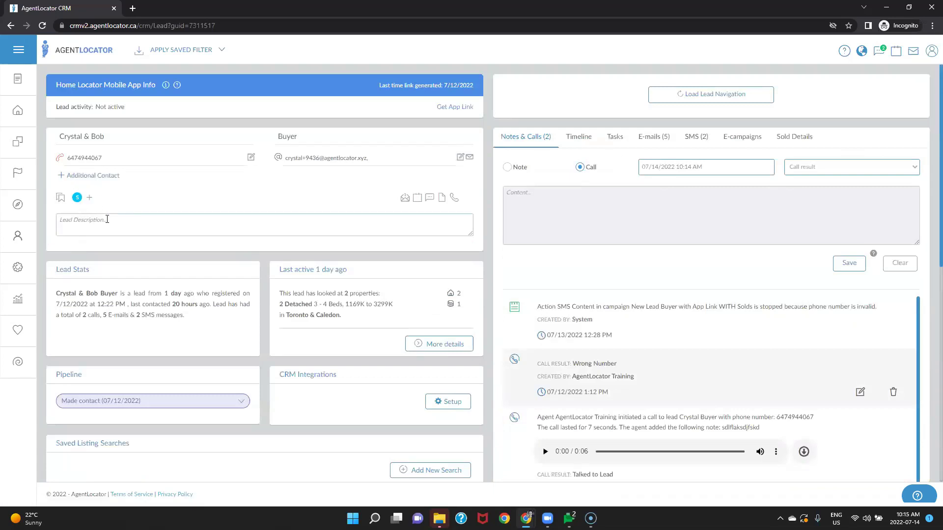
# Step: Create a new tag named '!Address' and apply it to the lead
pyautogui.click(90, 198)
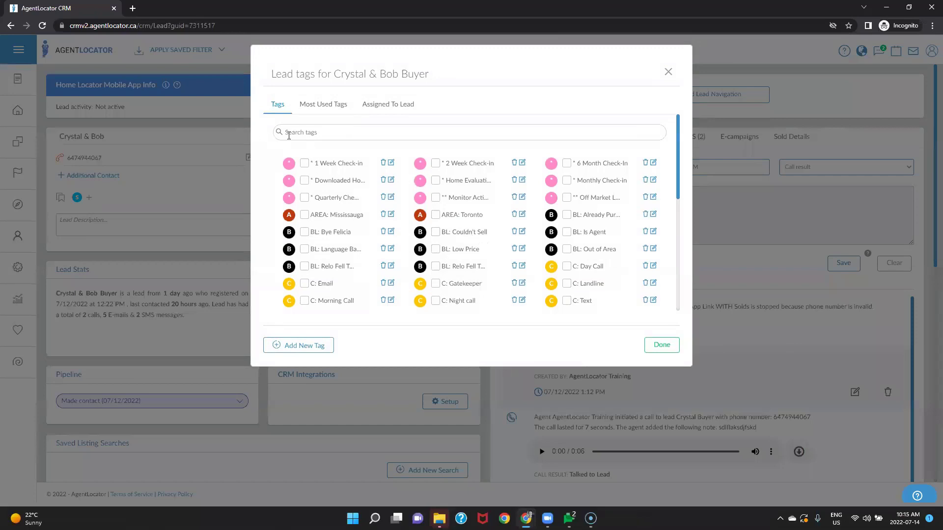
pyautogui.click(290, 347)
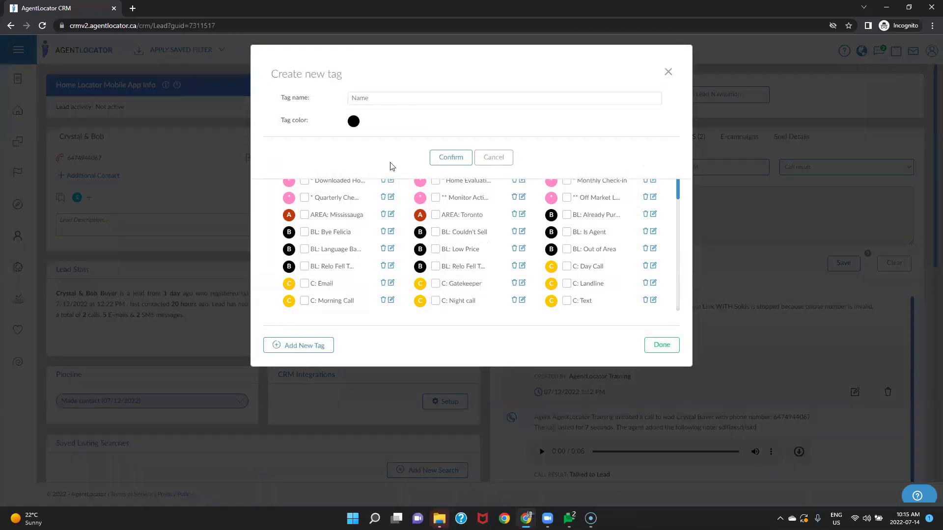
pyautogui.click(390, 100)
pyautogui.press('Return')
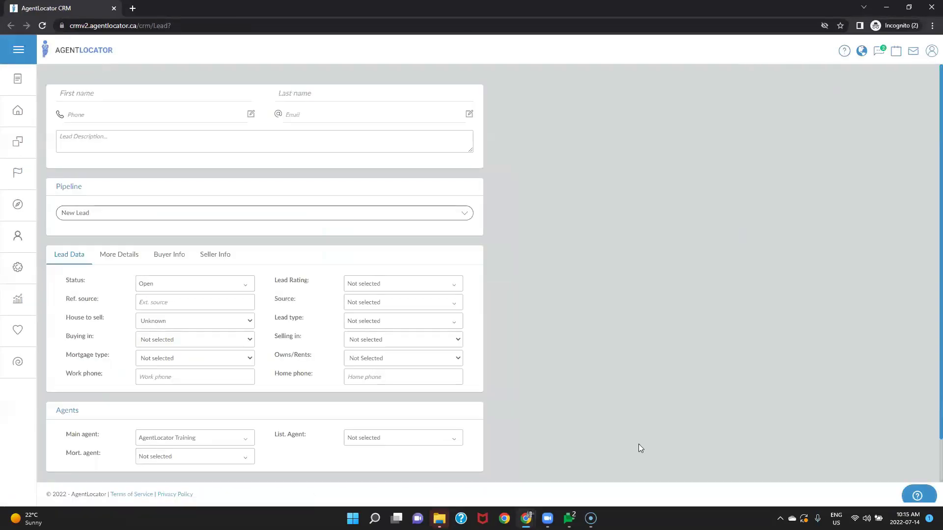
pyautogui.moveTo(526, 516)
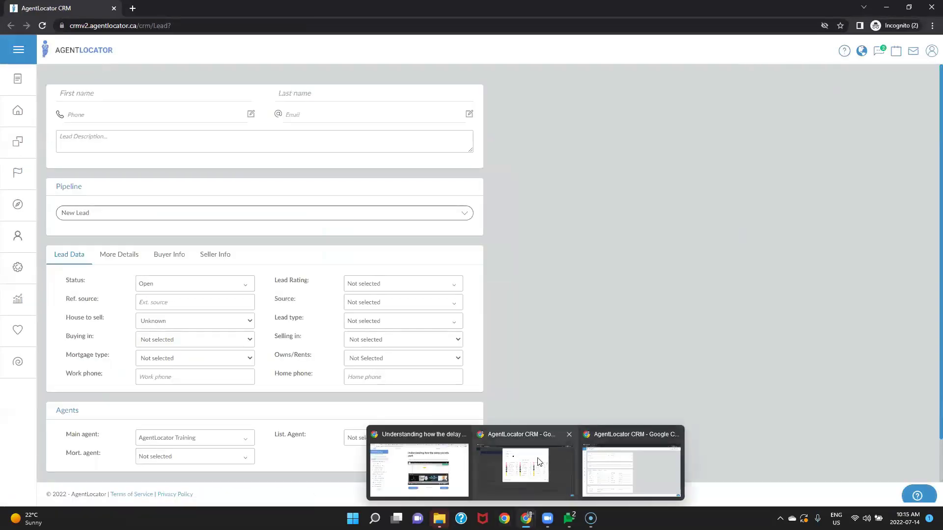
pyautogui.click(535, 462)
pyautogui.write('Address')
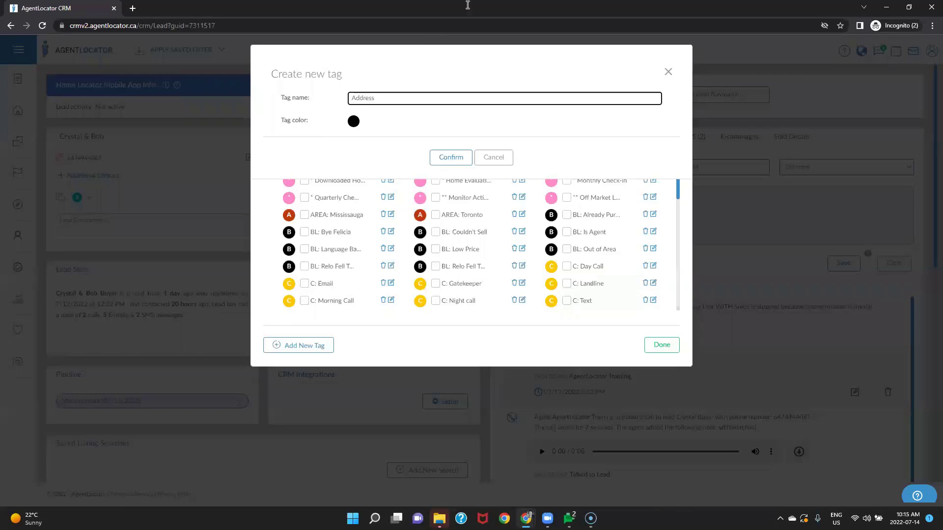
pyautogui.click(355, 98)
pyautogui.click(440, 158)
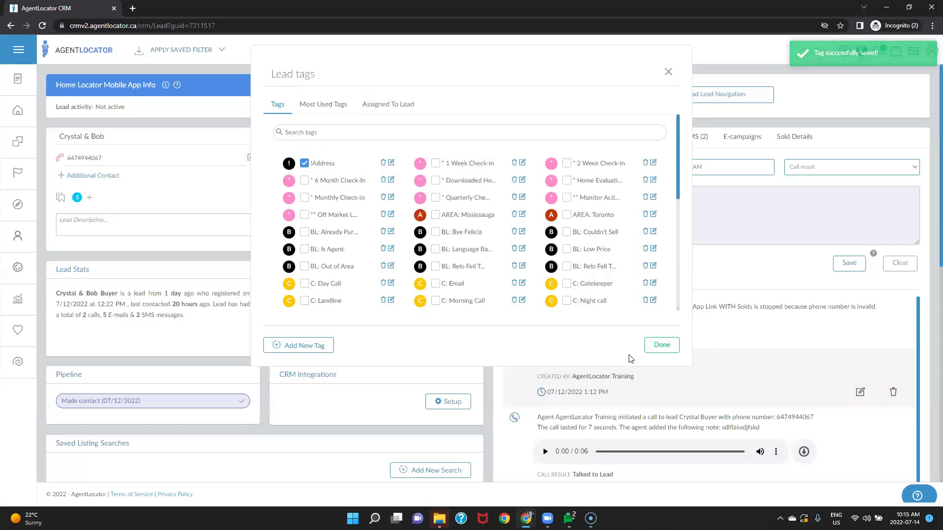
pyautogui.click(660, 345)
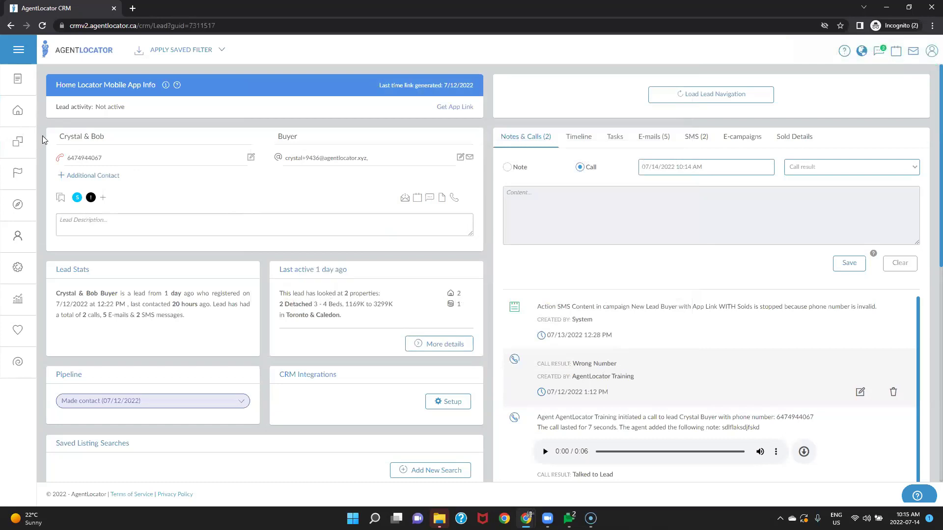
# Step: Add a Tag filter row on the leads list, keeping the has-all-tags condition
pyautogui.click(17, 142)
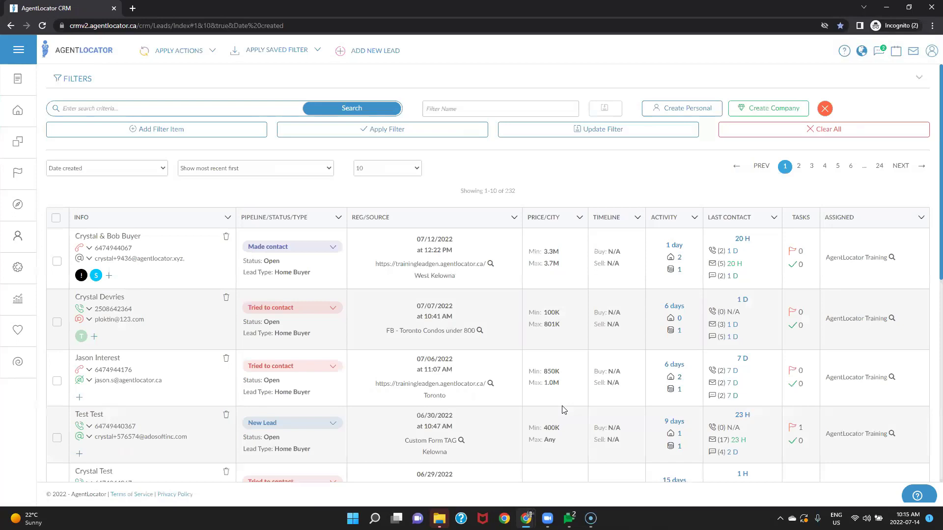
pyautogui.click(126, 132)
pyautogui.click(126, 131)
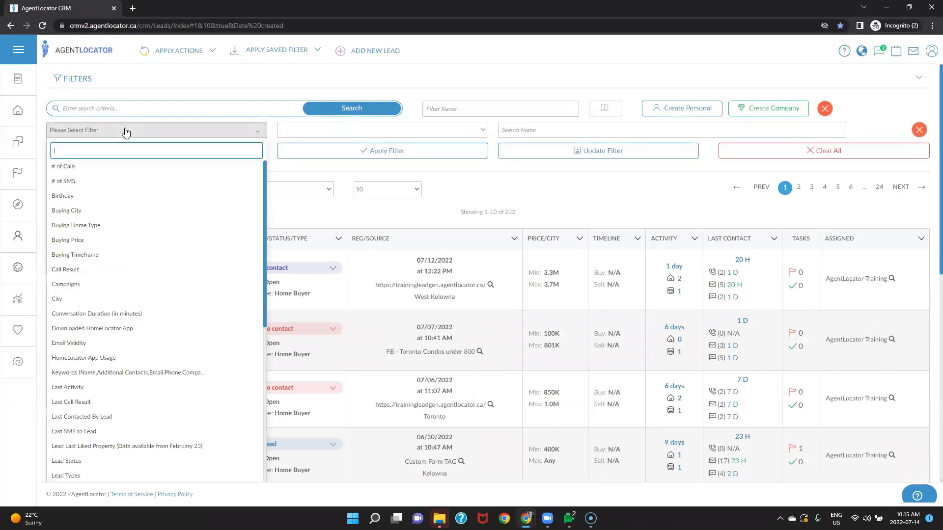
pyautogui.write('tag')
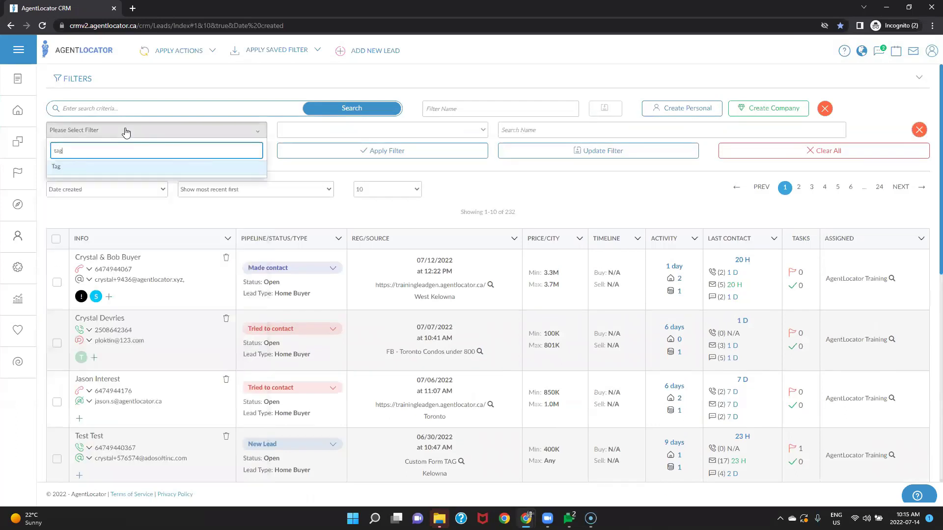
pyautogui.click(105, 168)
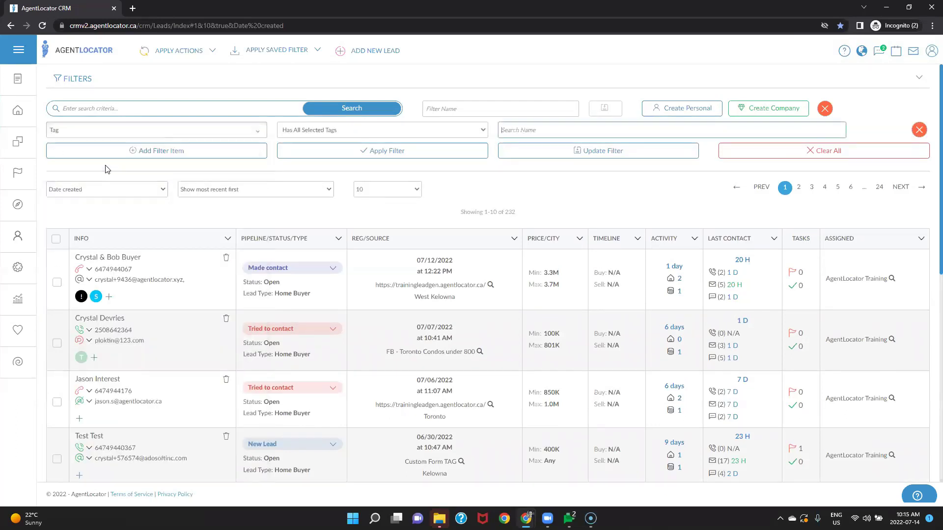
pyautogui.click(366, 130)
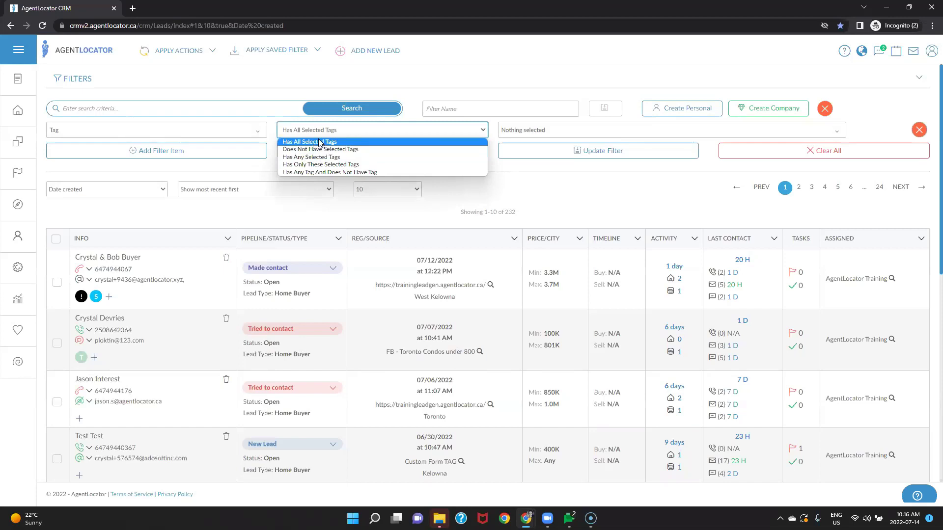
pyautogui.click(319, 143)
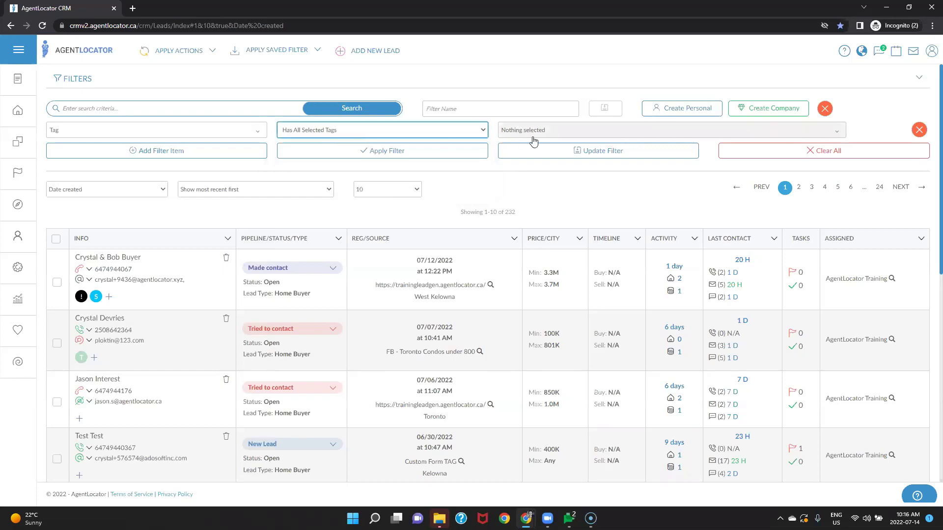
# Step: Try selecting Home Evaluation Needed, Monitor Activity and AREA: Mississauga tags, then deselect them
pyautogui.click(530, 130)
pyautogui.click(534, 279)
pyautogui.click(545, 344)
pyautogui.click(565, 387)
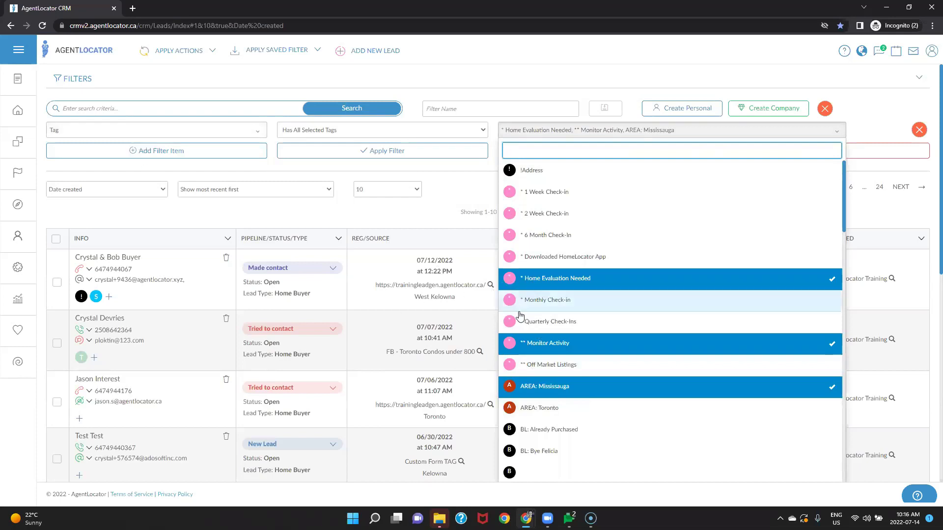
pyautogui.click(540, 392)
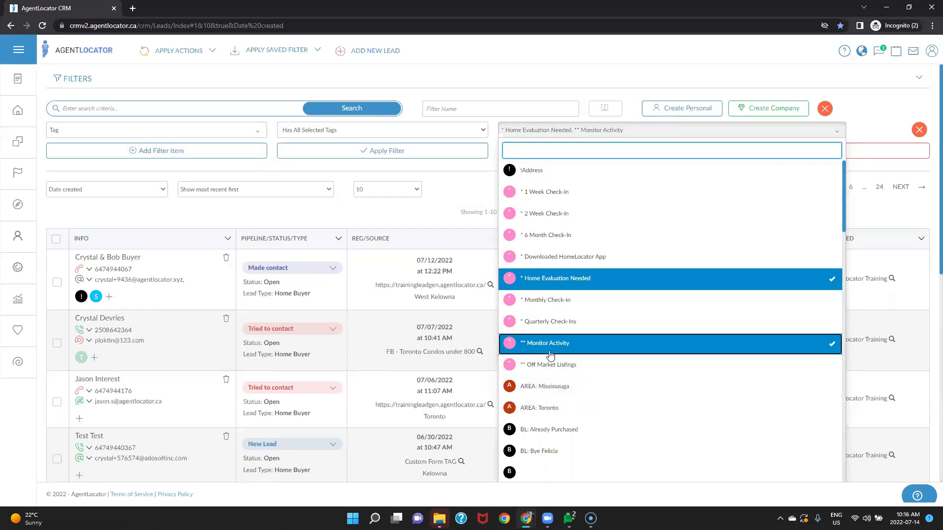
pyautogui.click(549, 343)
pyautogui.click(550, 278)
pyautogui.click(356, 131)
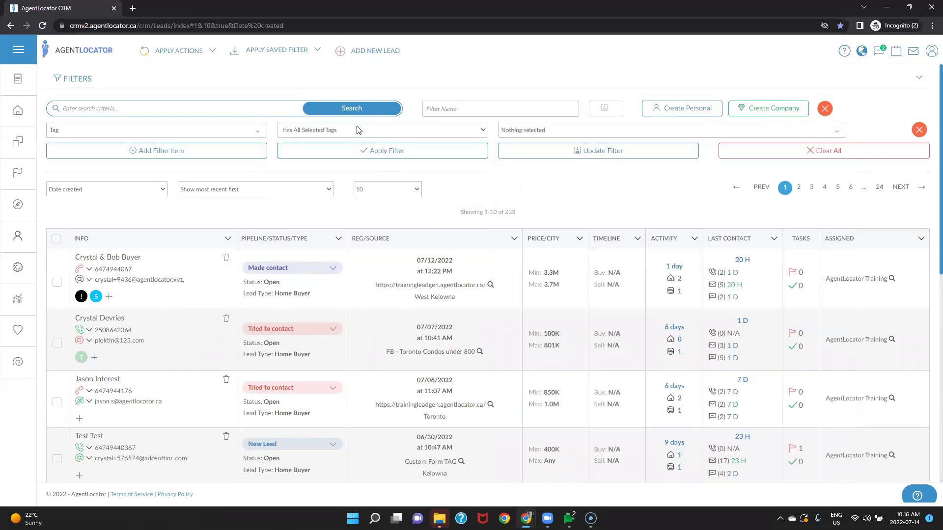
# Step: Switch to Does Not Have Tag, excluding Home Evaluation Needed, Quarterly Check-Ins and Off Market Listings
pyautogui.click(355, 132)
pyautogui.click(344, 149)
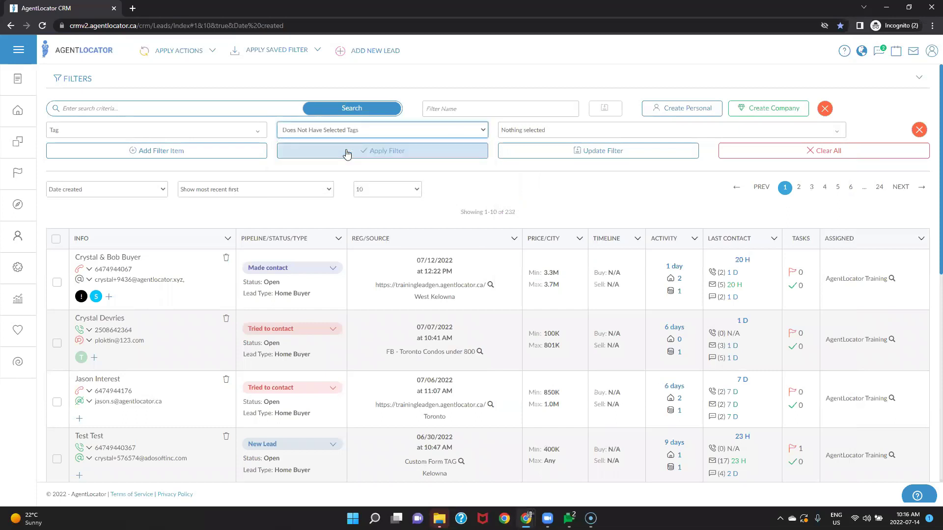
pyautogui.click(538, 132)
pyautogui.click(550, 278)
pyautogui.click(550, 321)
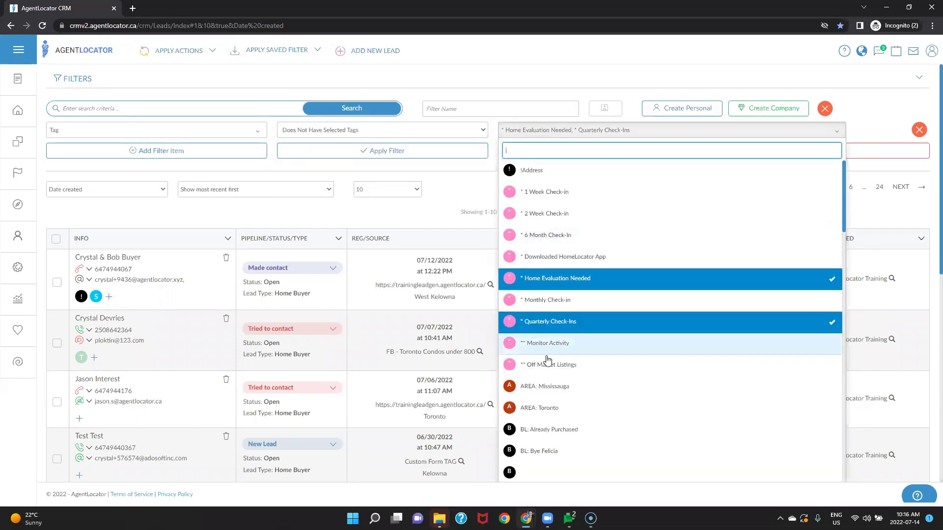
pyautogui.click(548, 364)
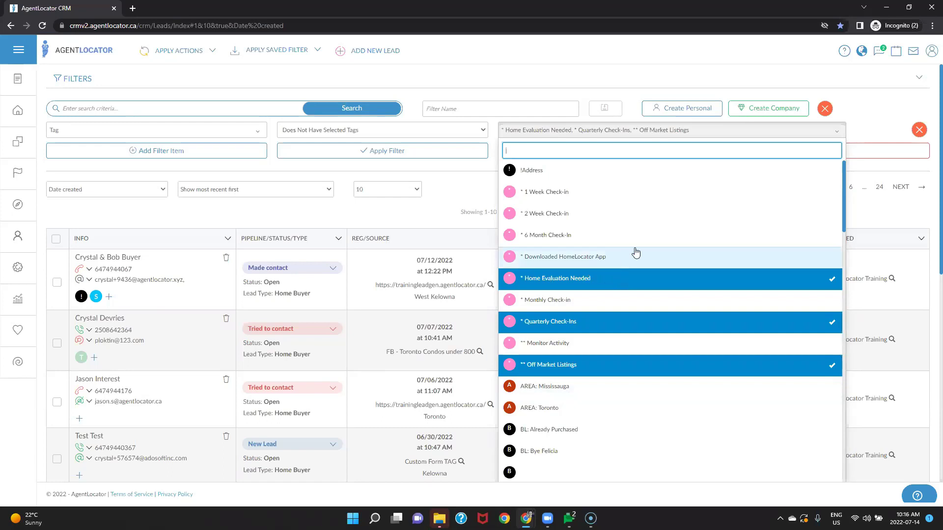
# Step: Try Has Any Tag and Has Only Tags, finally choosing Has Any Tag And Does Not Have Tag
pyautogui.click(400, 130)
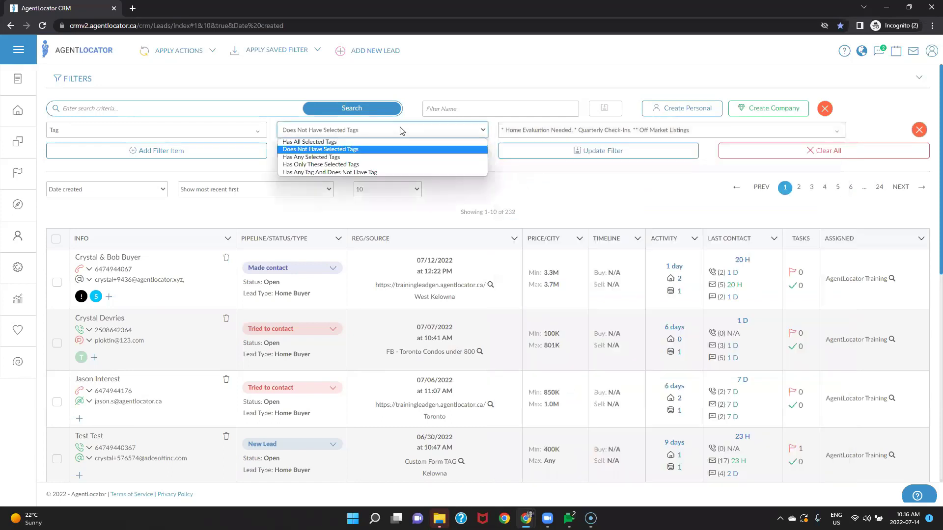
pyautogui.click(372, 154)
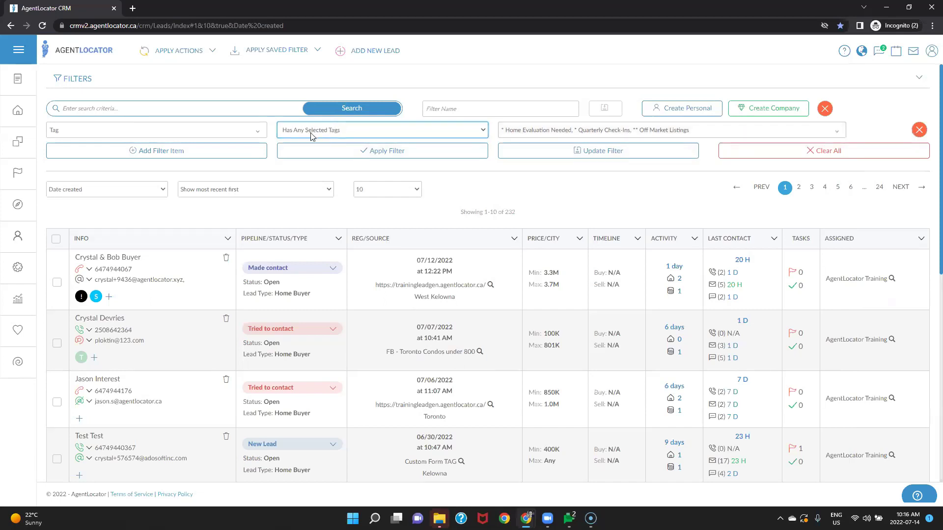
pyautogui.click(337, 134)
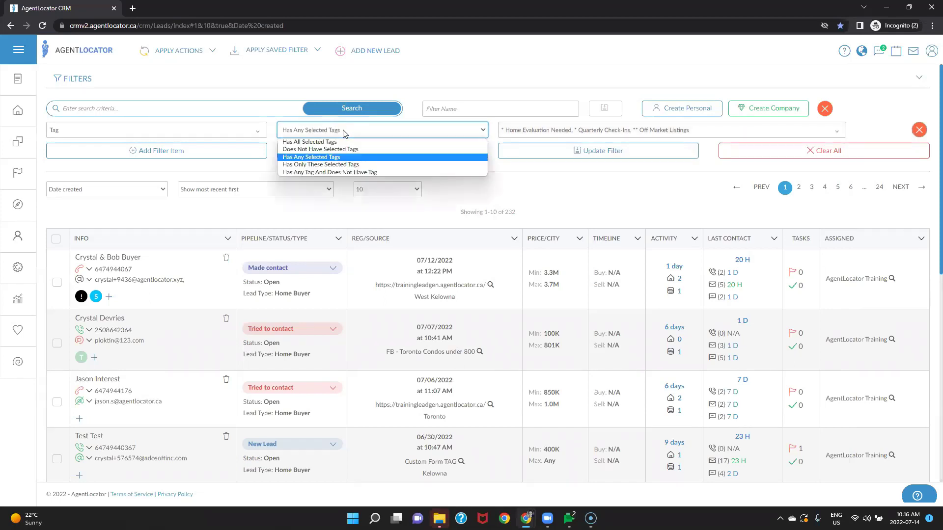
pyautogui.click(321, 165)
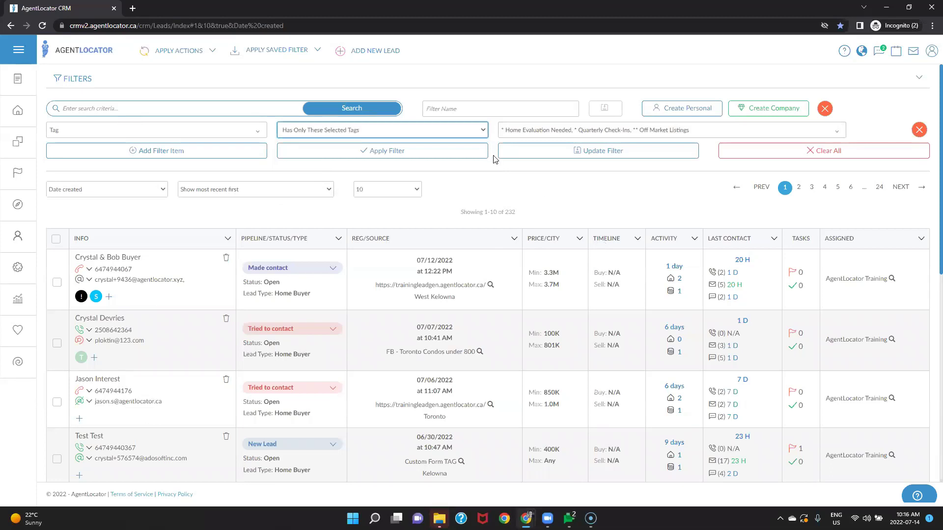
pyautogui.click(475, 133)
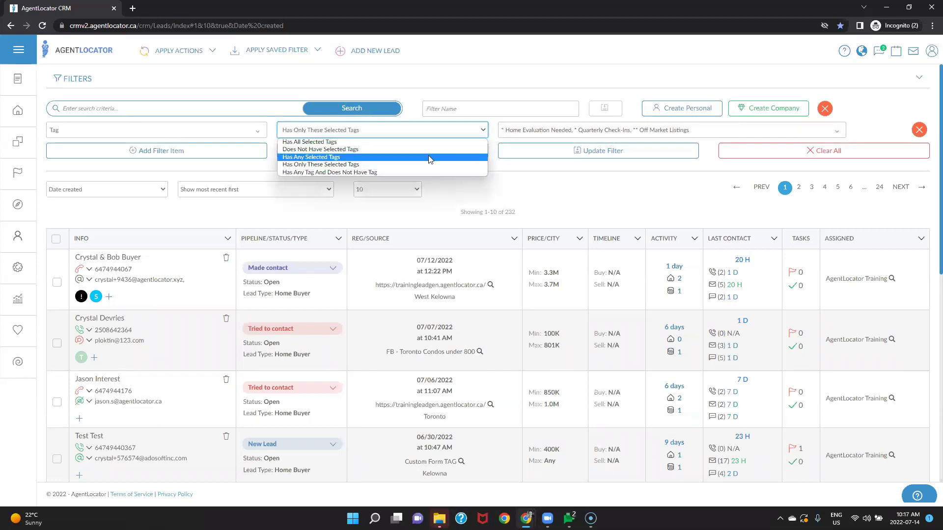
pyautogui.click(410, 174)
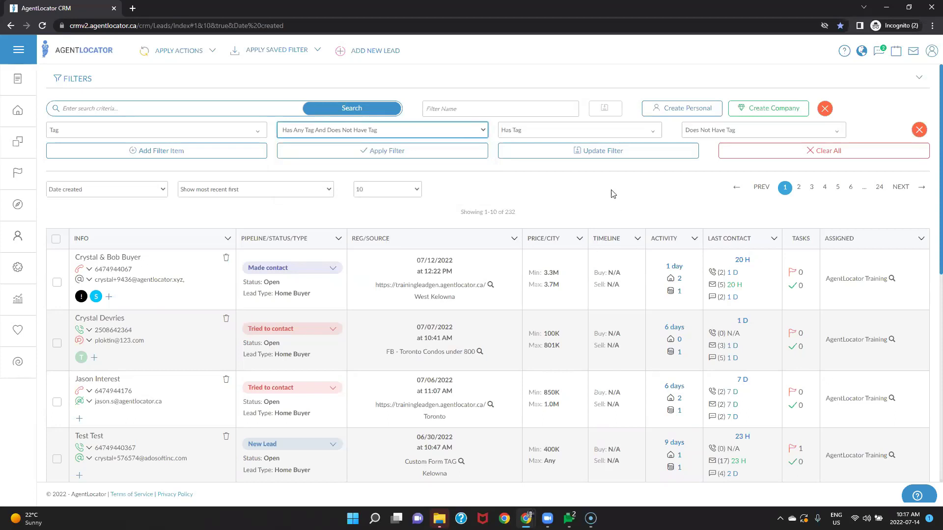
# Step: Require the S: First Time Buyer tag, exclude L: Pre-Approved, and apply the tag filter
pyautogui.click(580, 129)
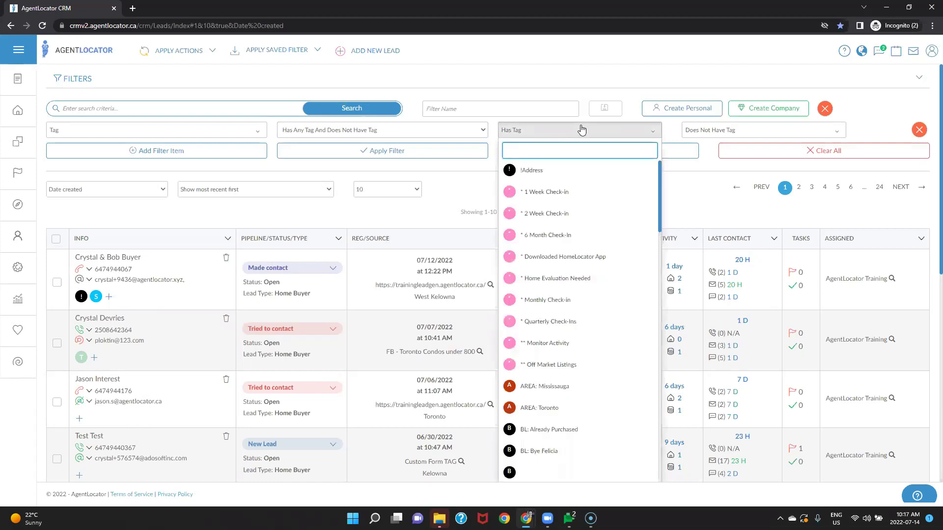
pyautogui.write('fir')
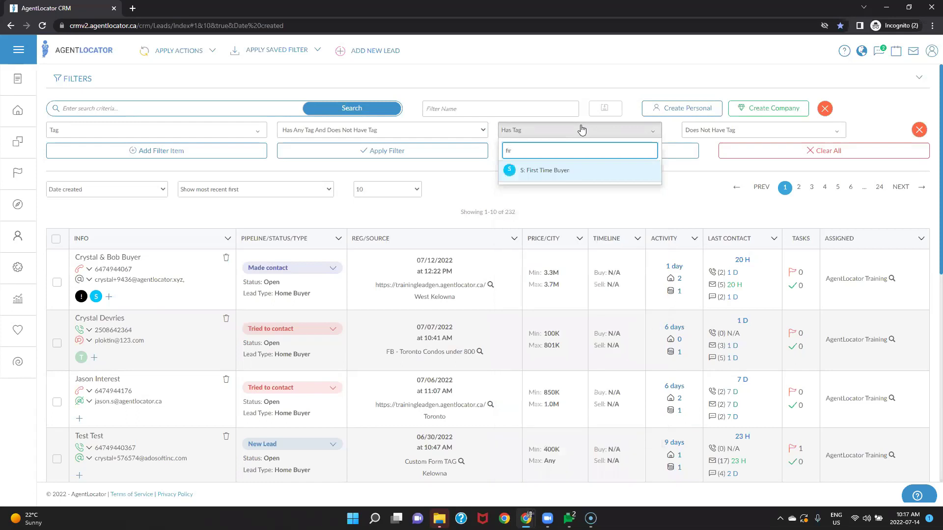
pyautogui.click(579, 176)
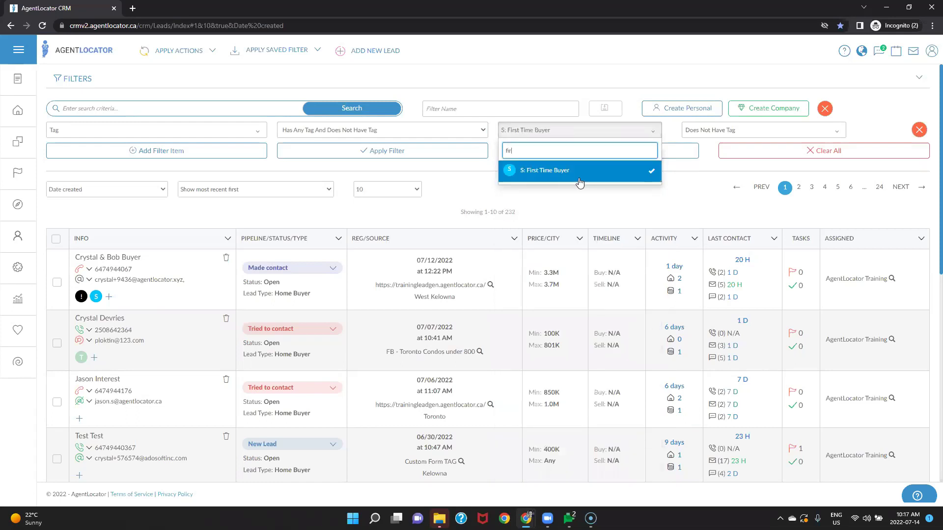
pyautogui.click(707, 132)
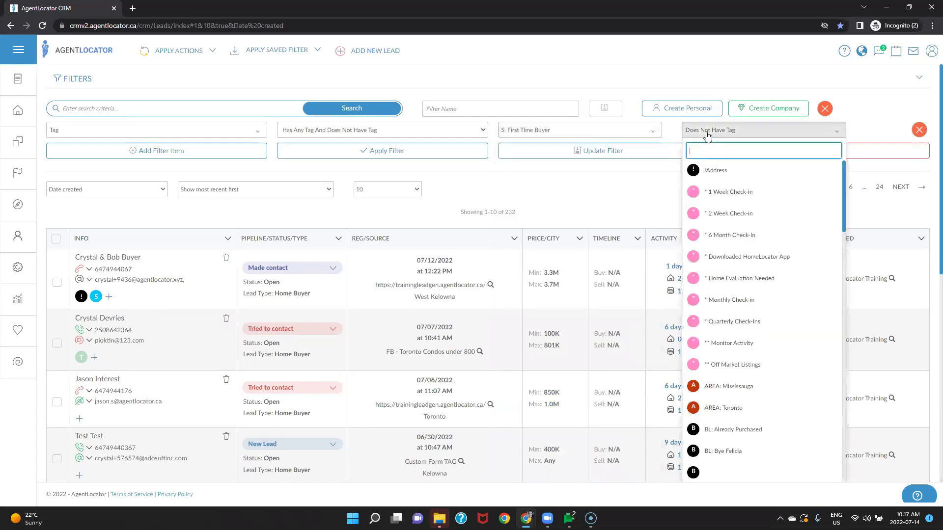
pyautogui.write('pre')
pyautogui.click(721, 192)
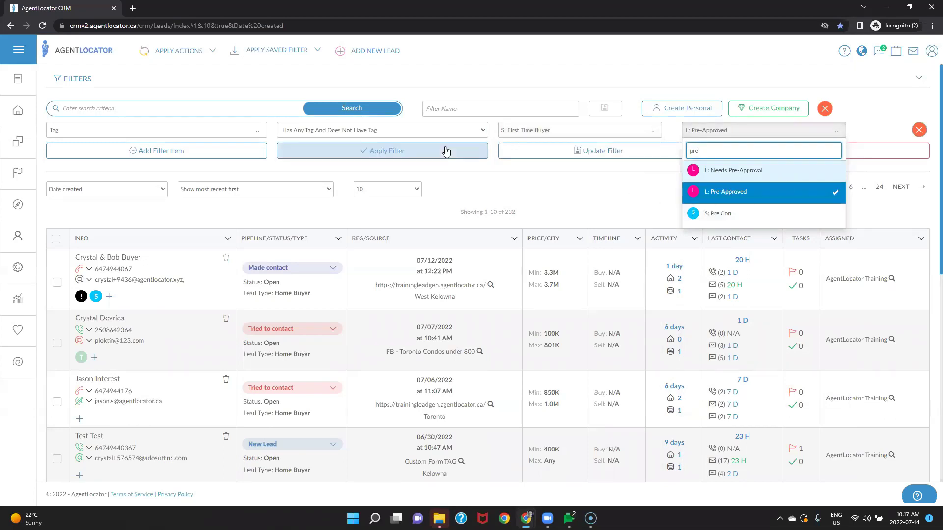
pyautogui.click(531, 191)
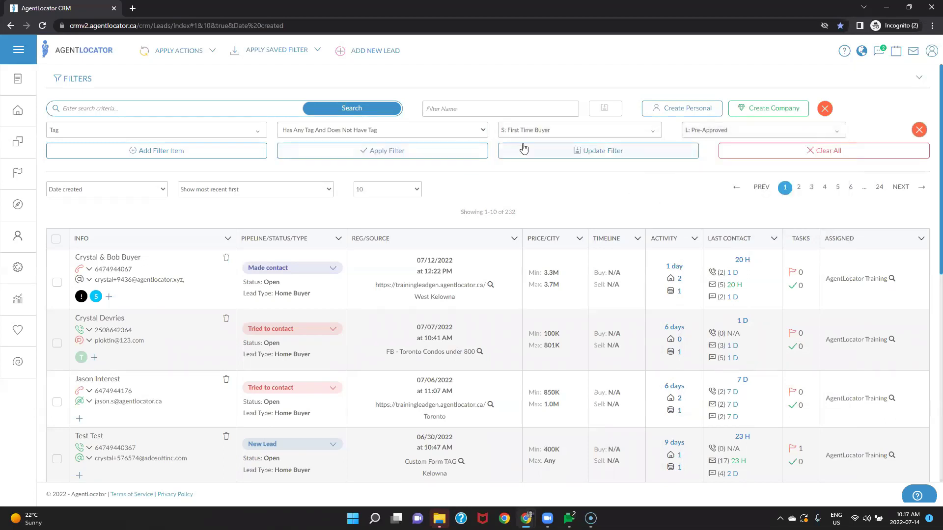
pyautogui.click(432, 150)
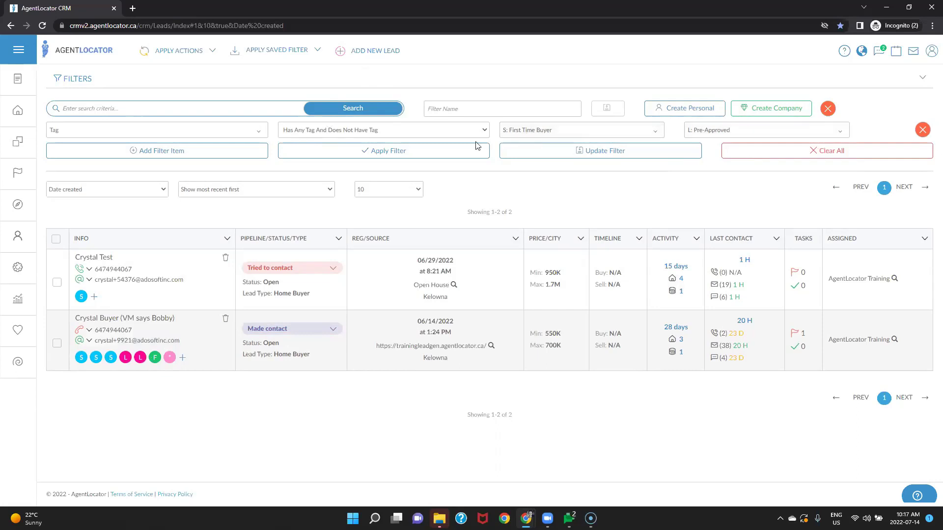
# Step: Switch to Has Any Selected Tags and deselect Home Evaluation Needed, Quarterly Check-Ins and Off Market Listings
pyautogui.click(366, 136)
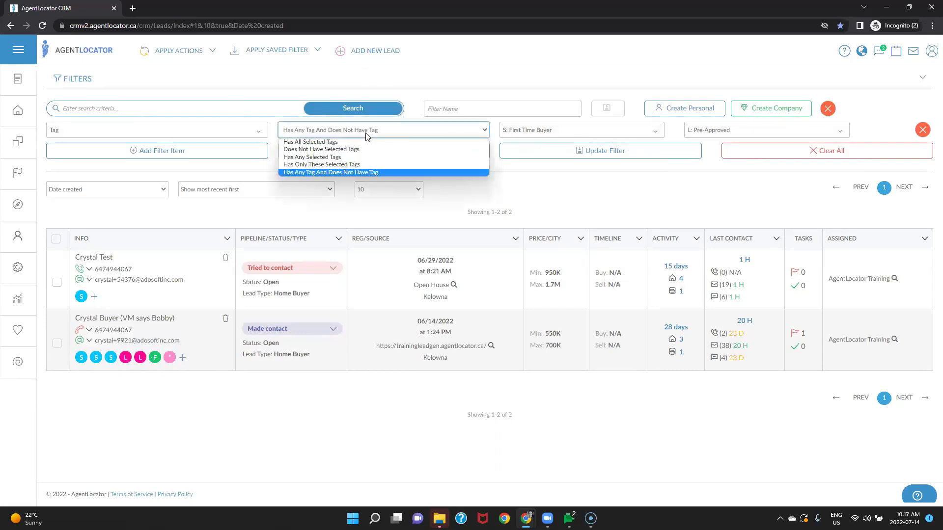
pyautogui.click(312, 157)
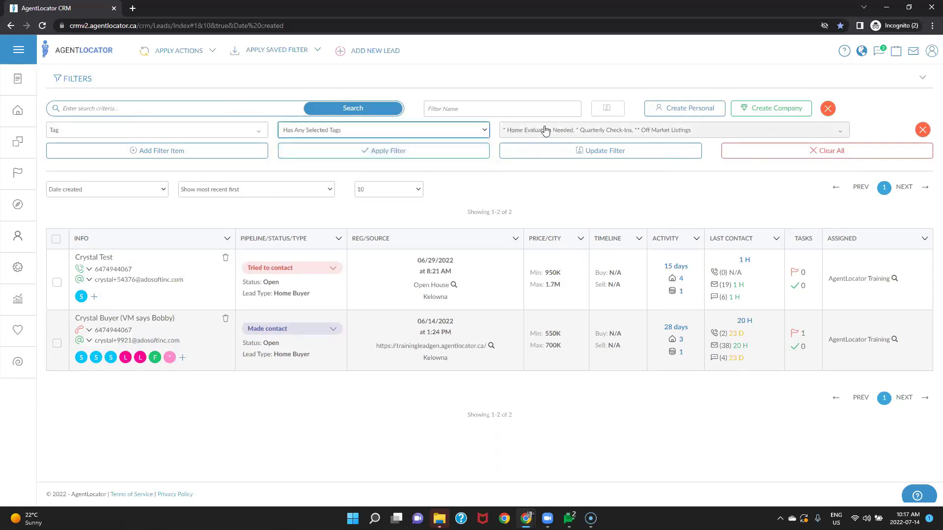
pyautogui.click(831, 134)
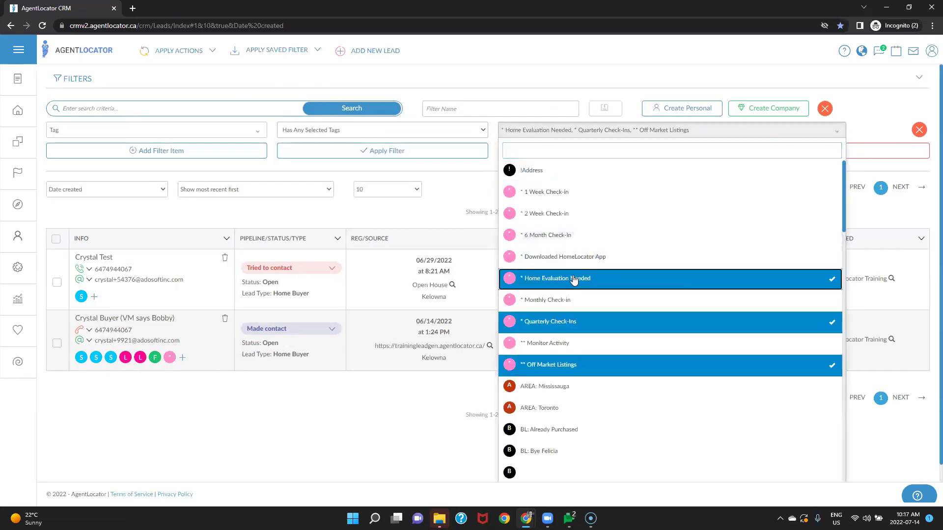
pyautogui.click(572, 278)
pyautogui.click(568, 323)
pyautogui.click(587, 366)
# Step: Filter by the !Address tag alone and select the single matching lead
pyautogui.click(536, 172)
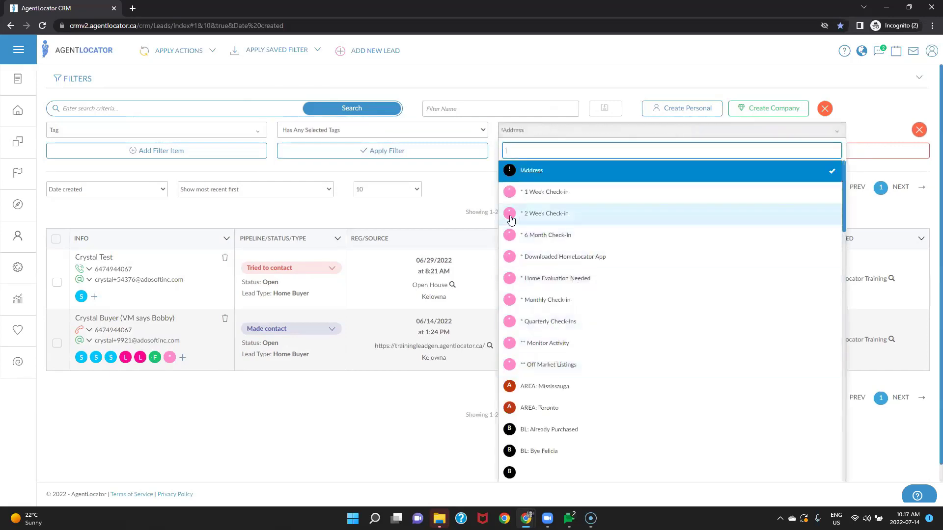
pyautogui.click(457, 182)
pyautogui.click(436, 154)
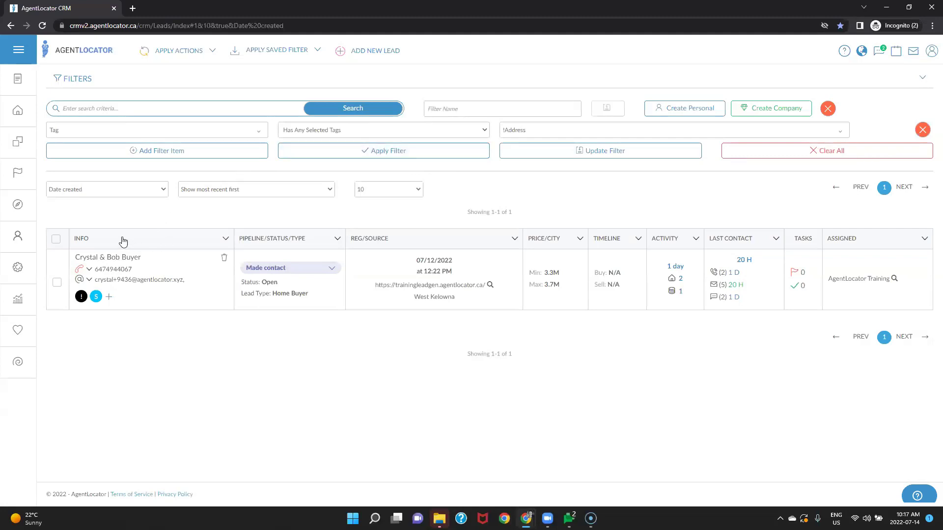
pyautogui.click(56, 239)
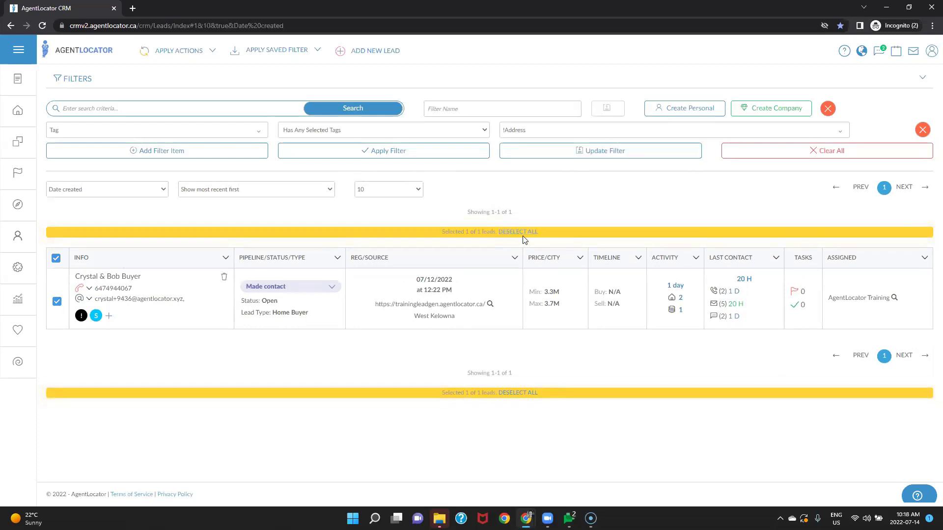
# Step: Choose Print labels from the Apply Actions menu for the selected lead
pyautogui.click(209, 56)
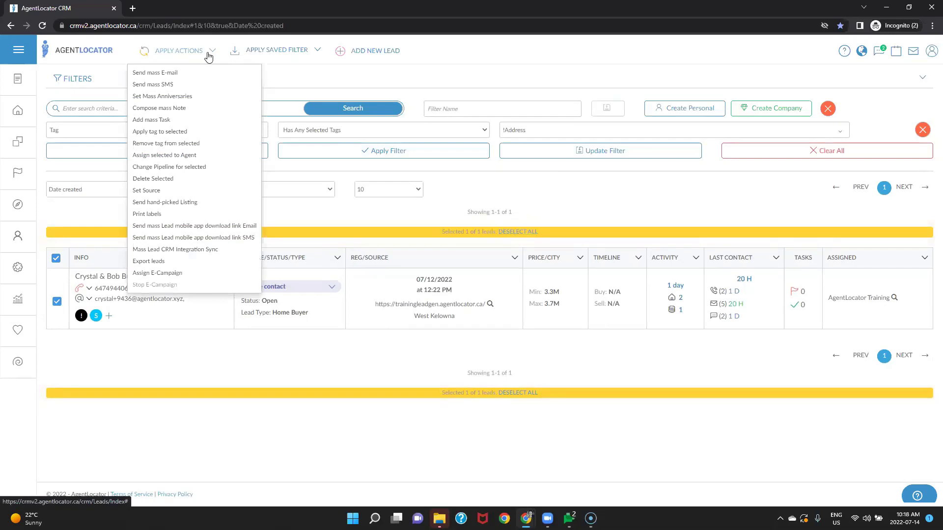
pyautogui.click(150, 216)
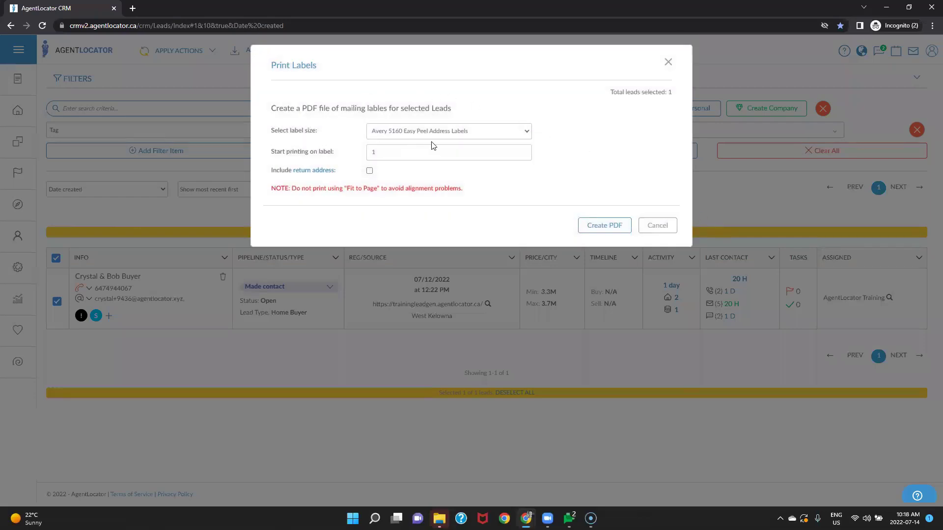
# Step: Keep Avery 5160 labels starting at label 1, include the return address, and create the PDF
pyautogui.click(456, 135)
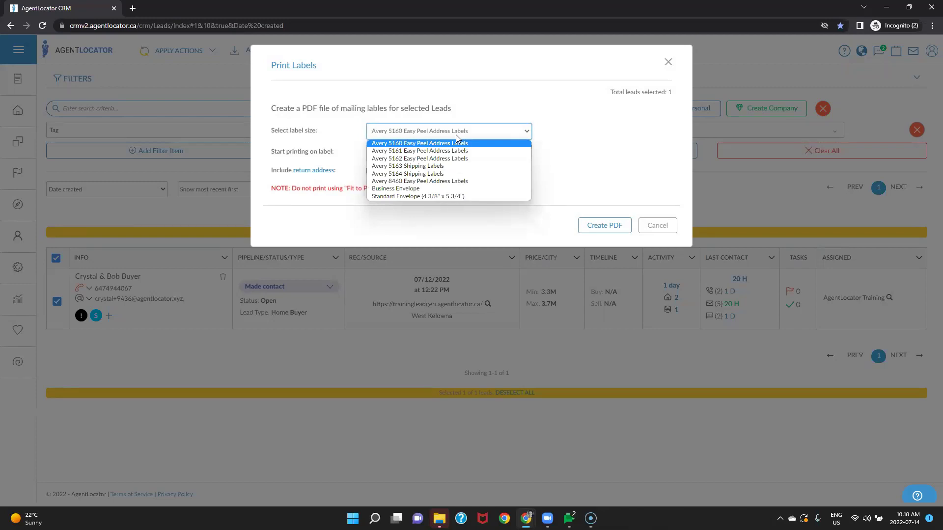
pyautogui.click(562, 138)
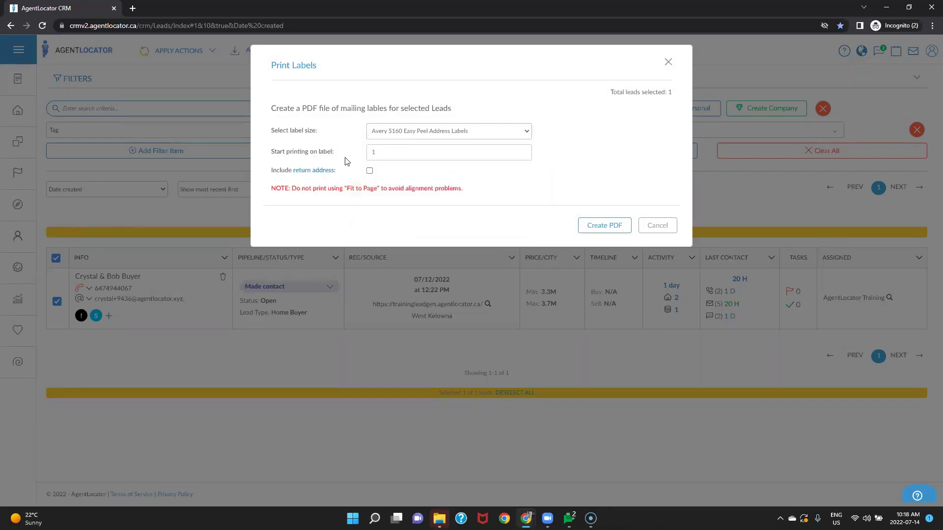
pyautogui.click(419, 153)
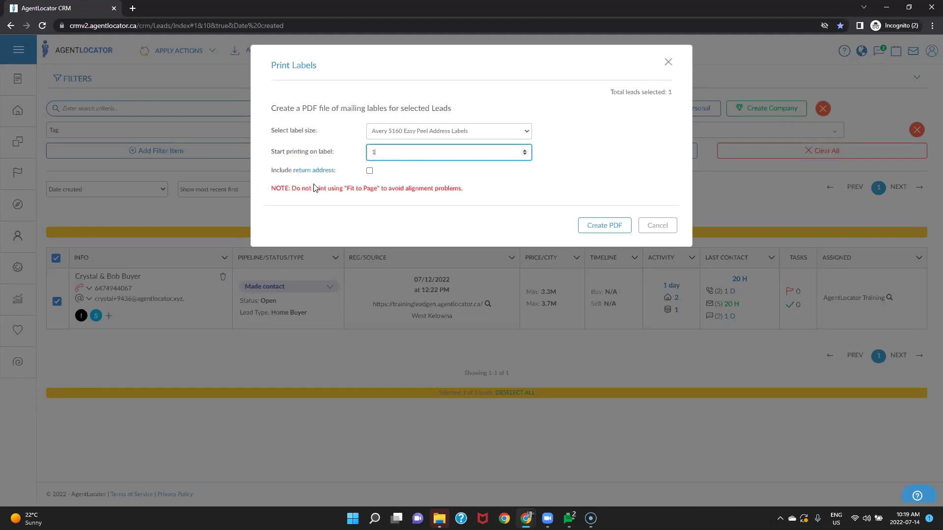
pyautogui.moveTo(320, 175)
pyautogui.click(369, 170)
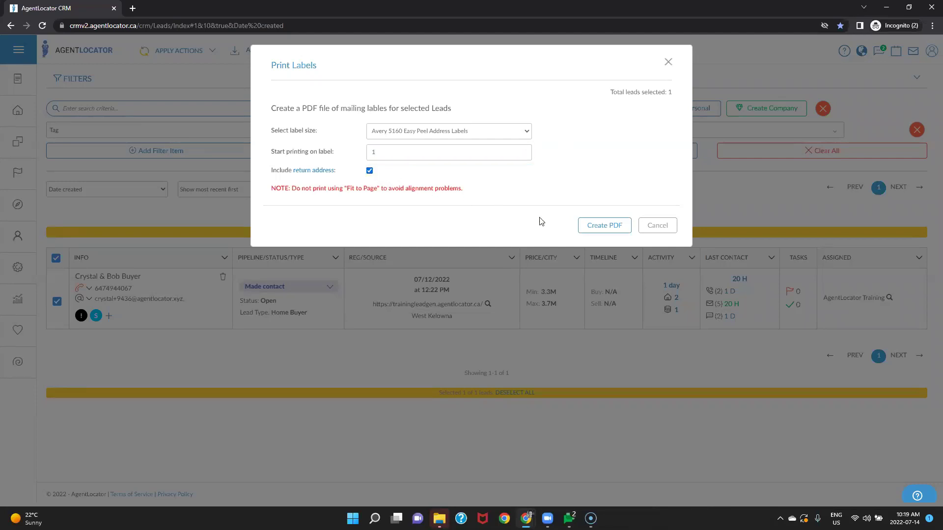
pyautogui.click(621, 229)
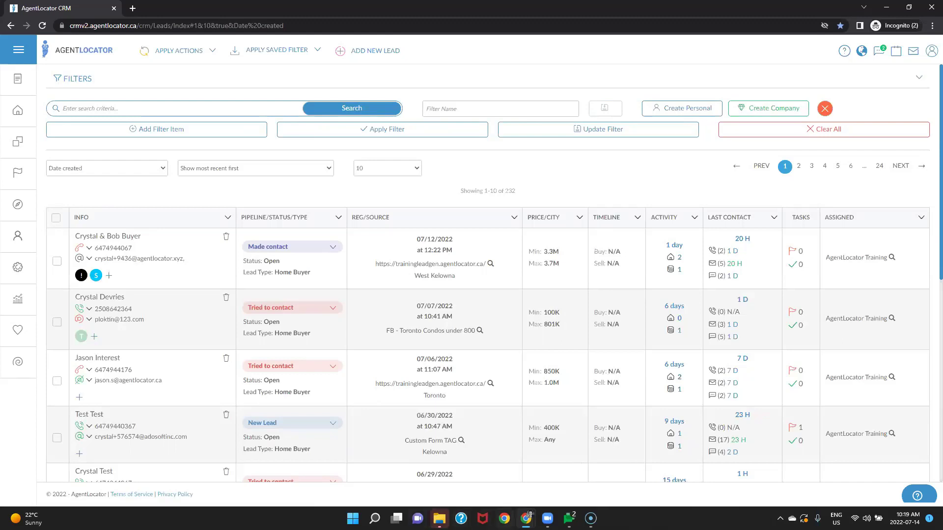
# Step: Return to the leads window and retry creating a label PDF for the first lead
pyautogui.moveTo(529, 515)
pyautogui.click(247, 515)
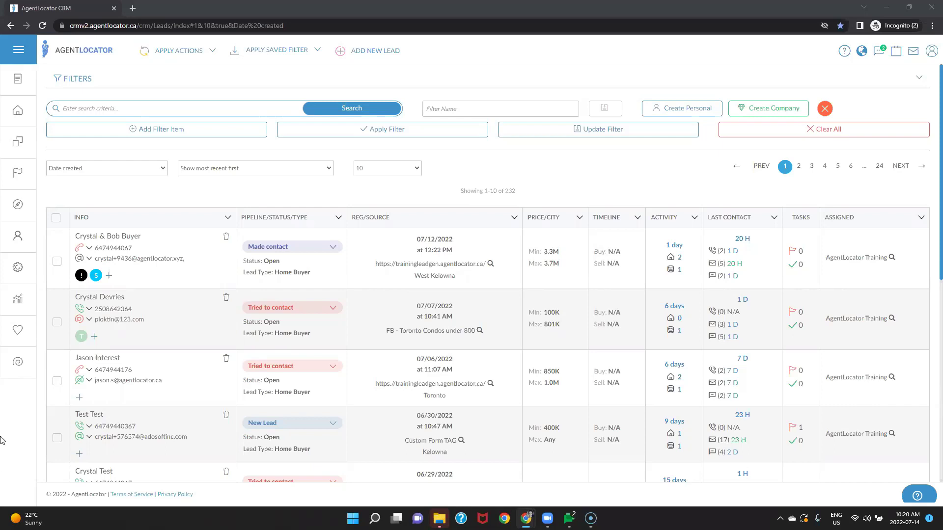
pyautogui.click(57, 261)
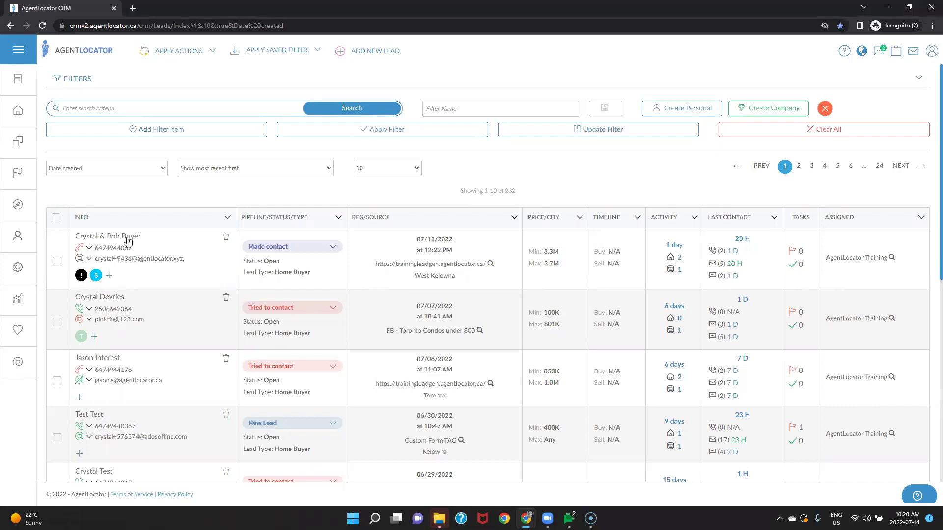
pyautogui.click(192, 59)
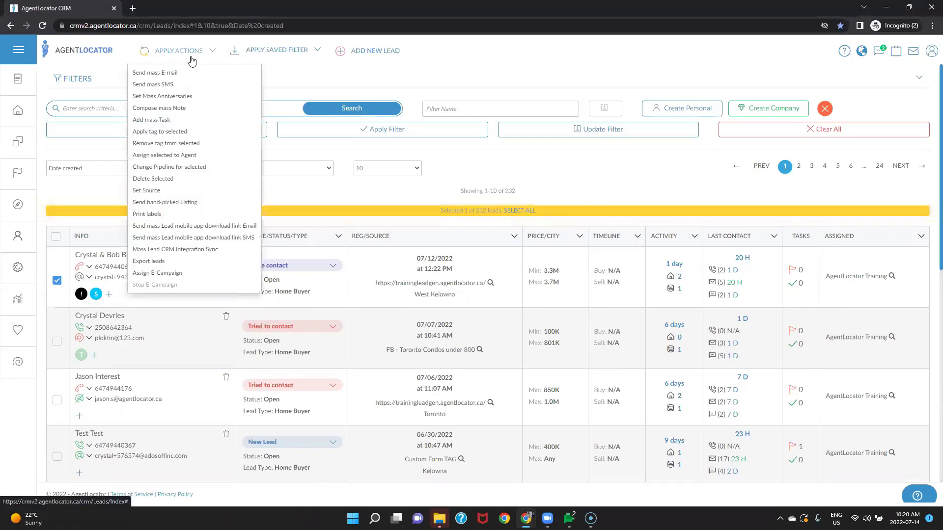
pyautogui.click(154, 214)
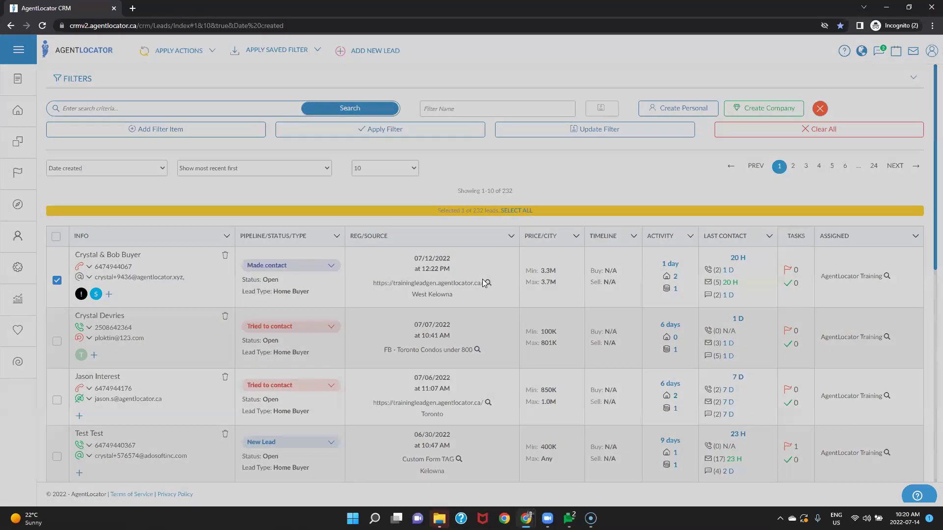
pyautogui.click(587, 229)
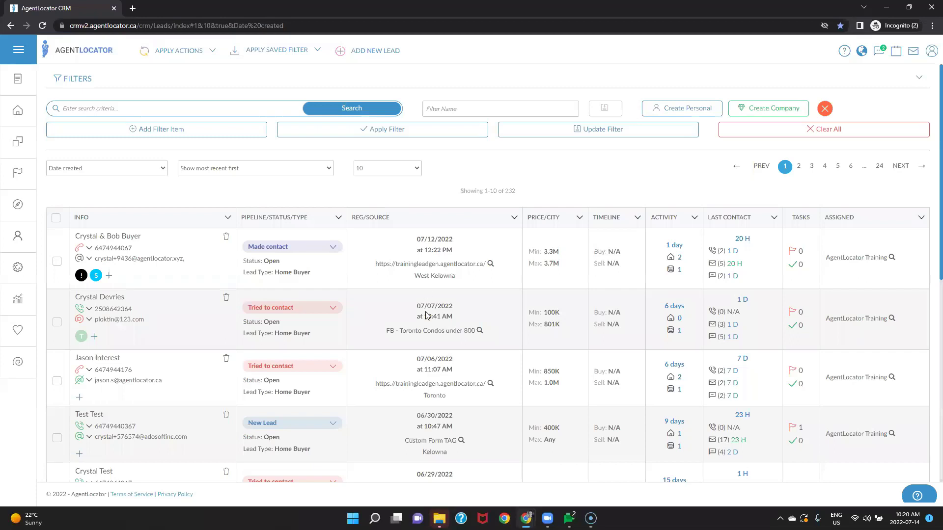
pyautogui.moveTo(526, 519)
# Step: Restore the leads window to a smaller size and close the New Lead browser window
pyautogui.moveTo(783, 8); pyautogui.dragTo(744, 135)
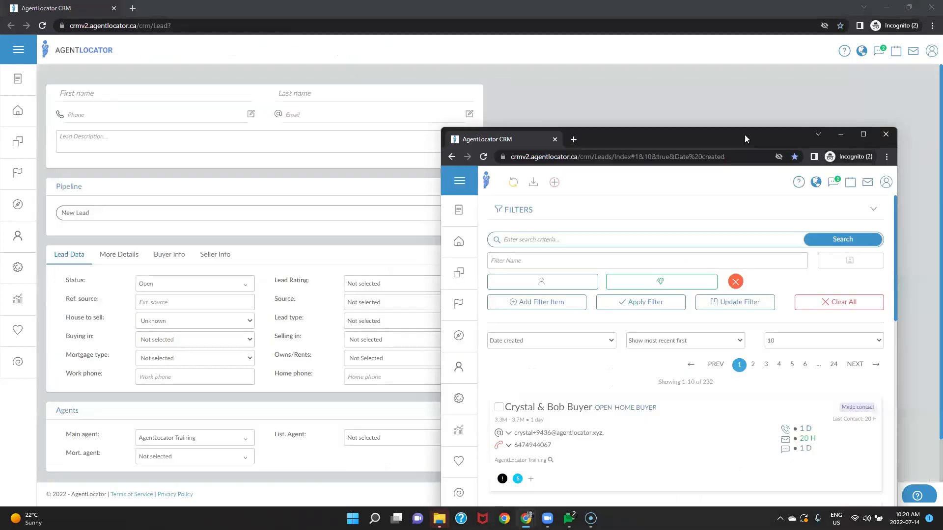
pyautogui.click(925, 14)
pyautogui.click(925, 15)
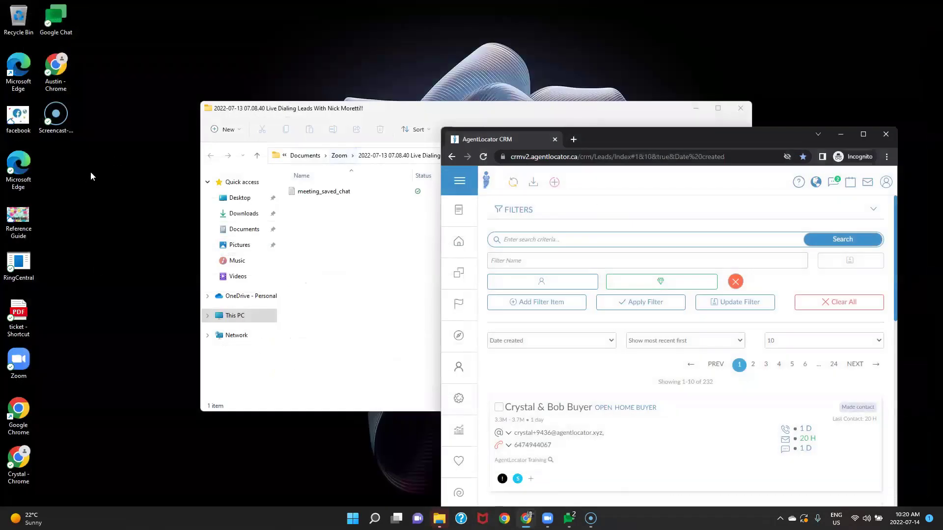
# Step: Launch Edge, decline its recommended settings, minimize it, and maximize the CRM leads window
pyautogui.click(18, 68)
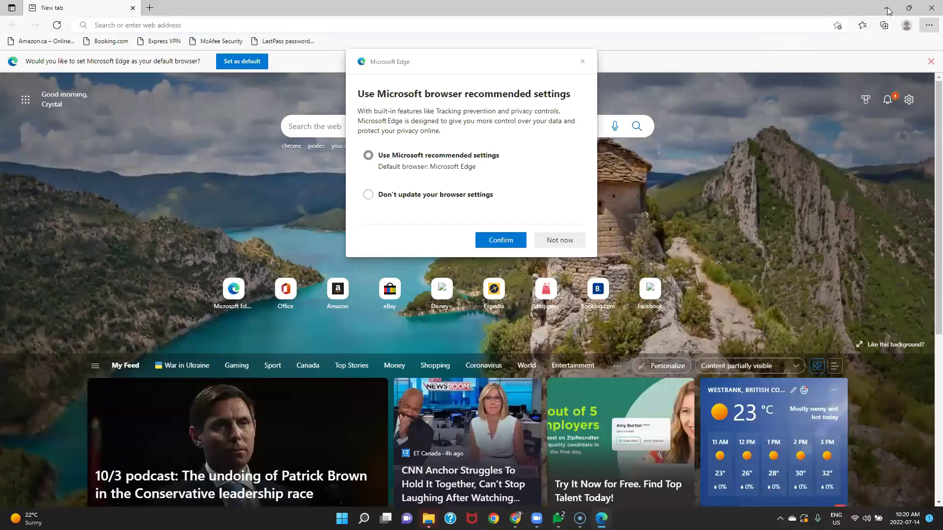
pyautogui.click(582, 63)
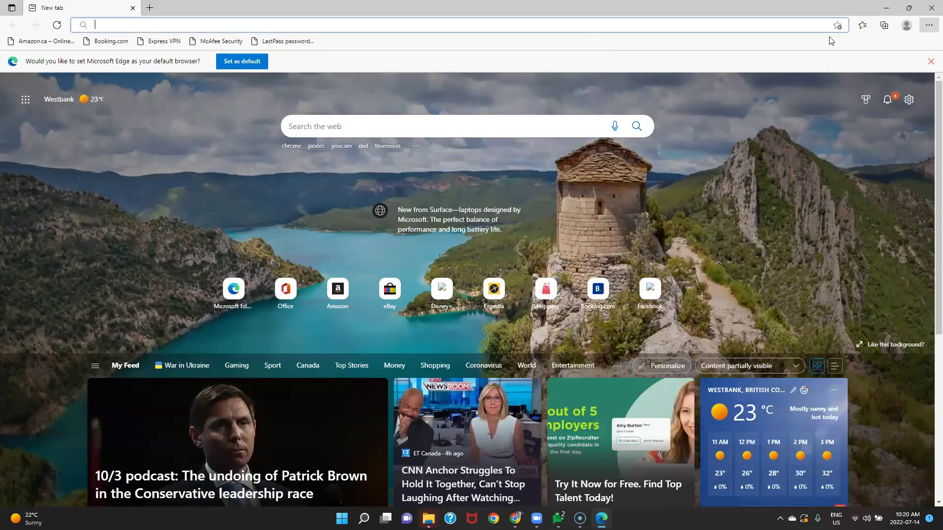
pyautogui.click(886, 7)
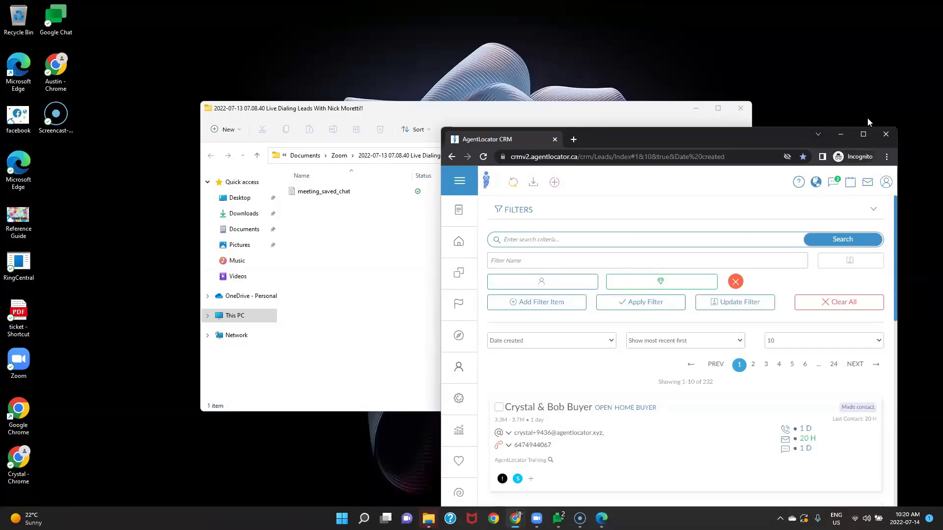
pyautogui.click(863, 134)
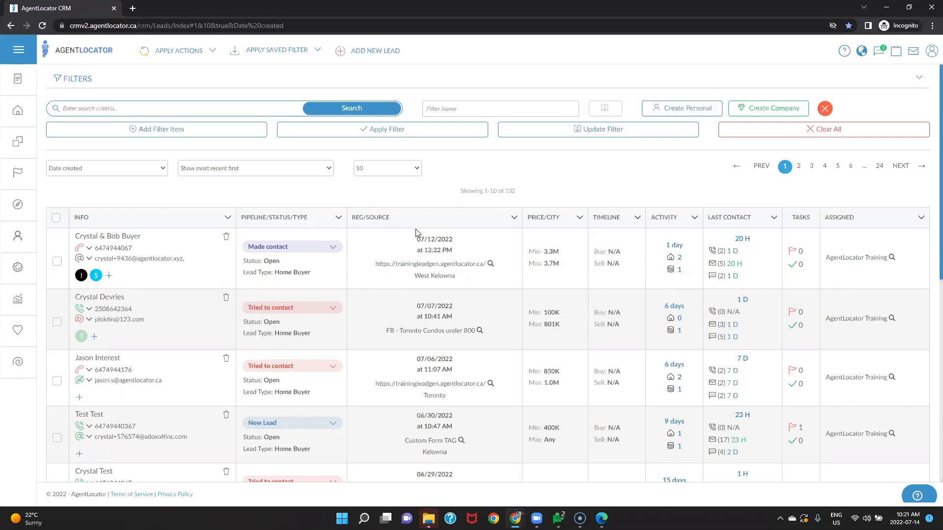
# Step: Go to Settings > Lead Import and open the help panel on importing leads
pyautogui.click(21, 268)
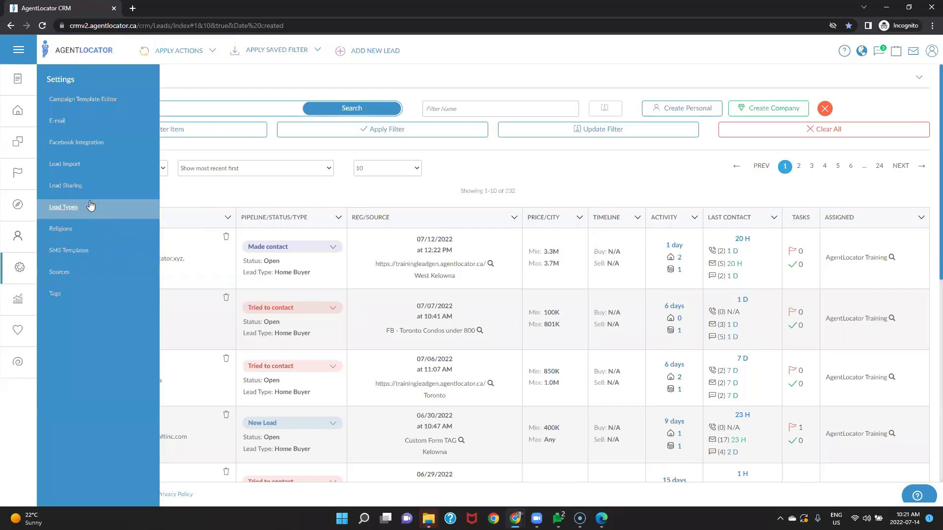
pyautogui.click(67, 169)
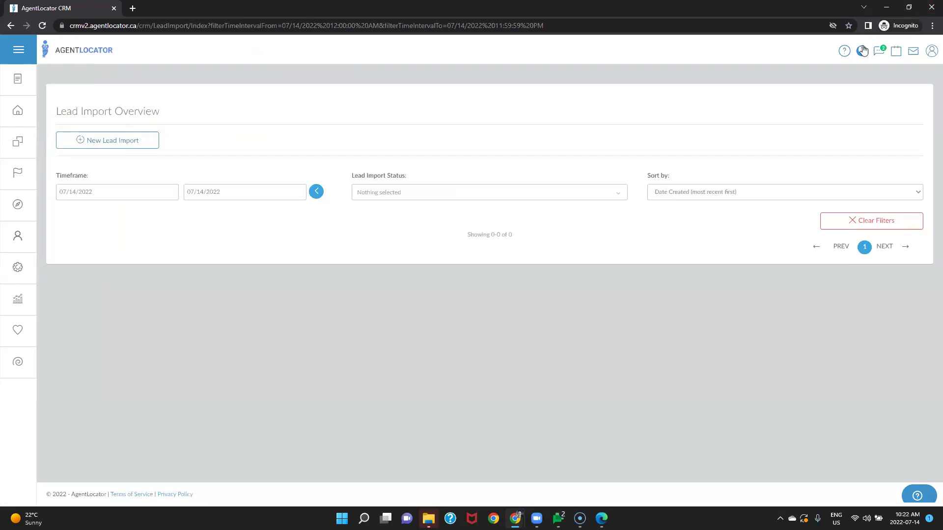
pyautogui.click(844, 51)
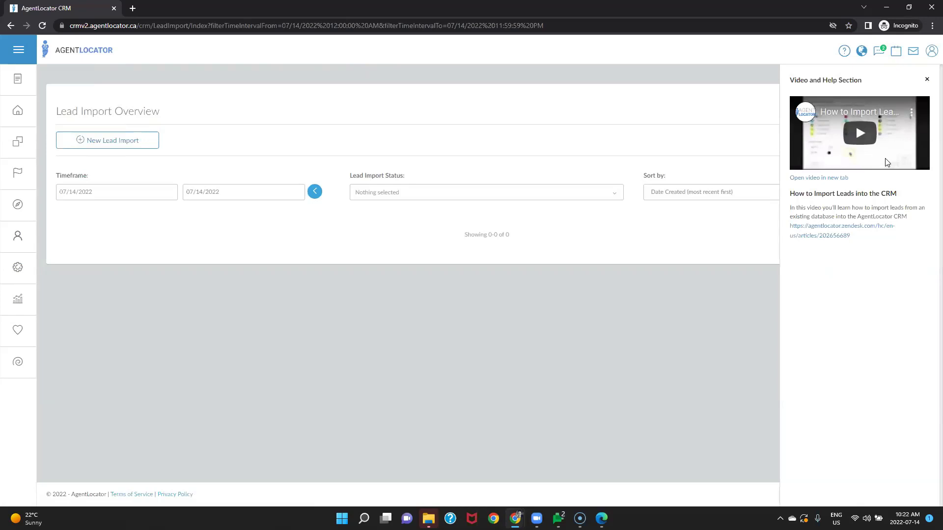
# Step: Follow the Zendesk article on preparing a contact list through to the sample Example Import Sheet
pyautogui.click(823, 240)
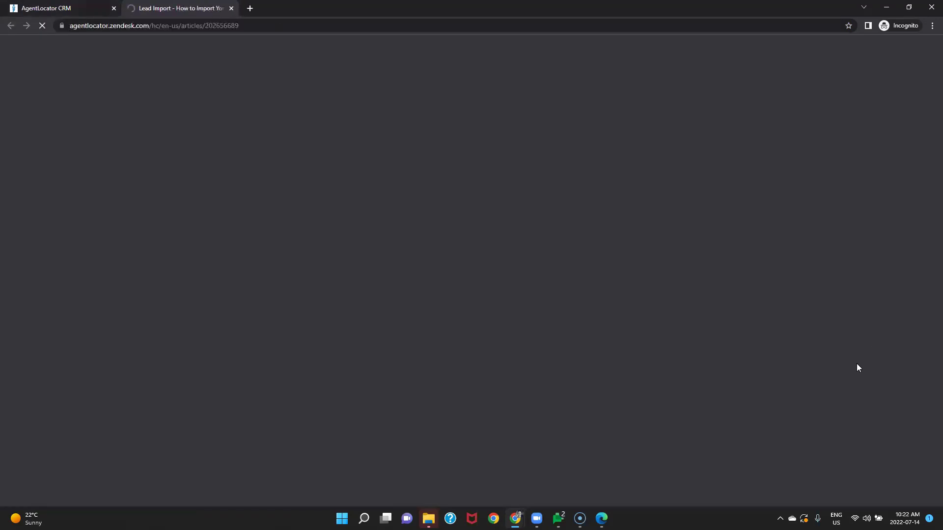
pyautogui.scroll(-5, 756, 337)
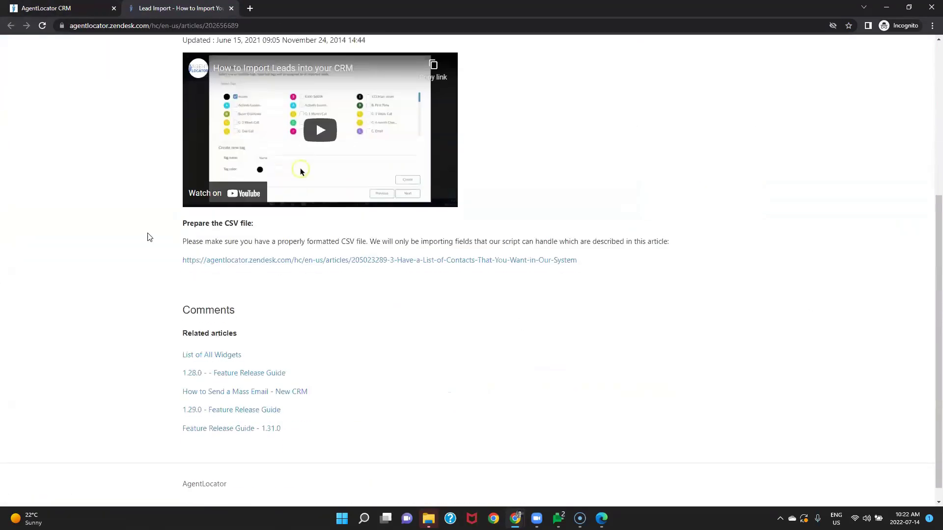
pyautogui.scroll(2, 522, 293)
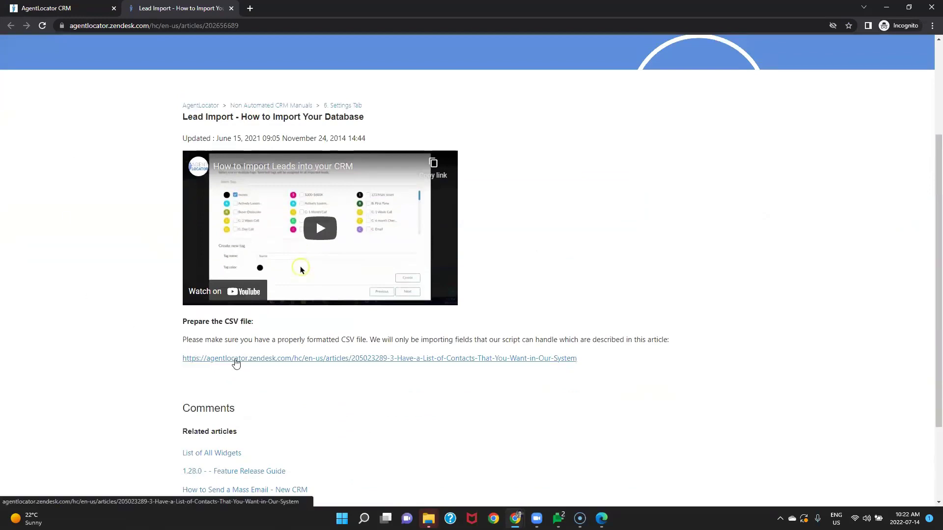
pyautogui.click(272, 363)
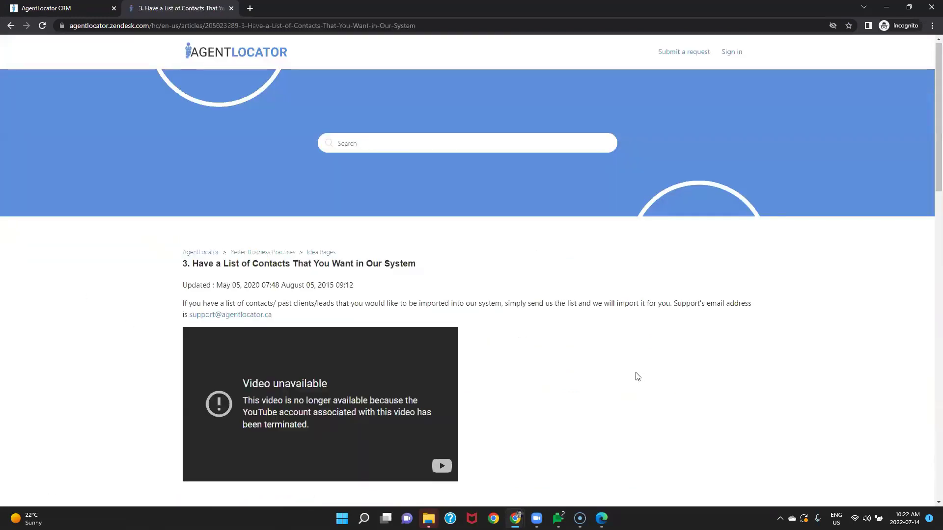
pyautogui.scroll(-4, 637, 377)
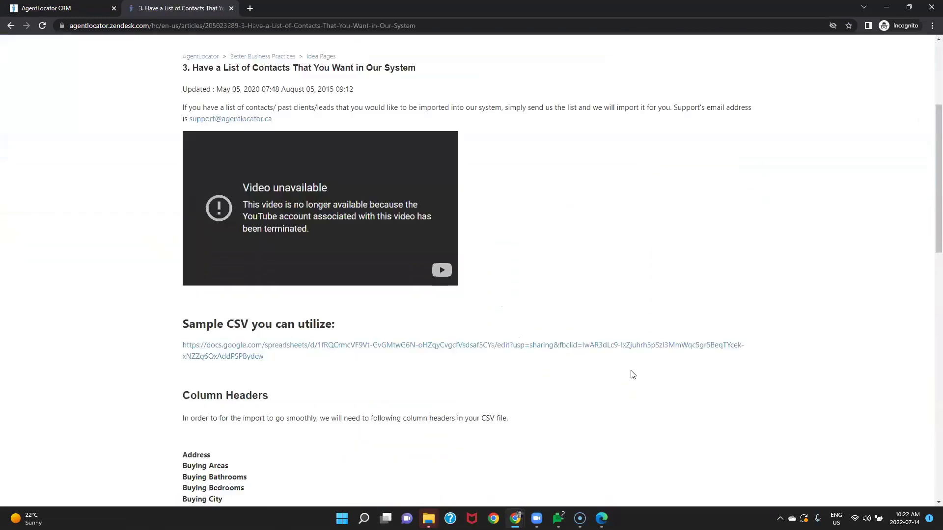
pyautogui.click(246, 348)
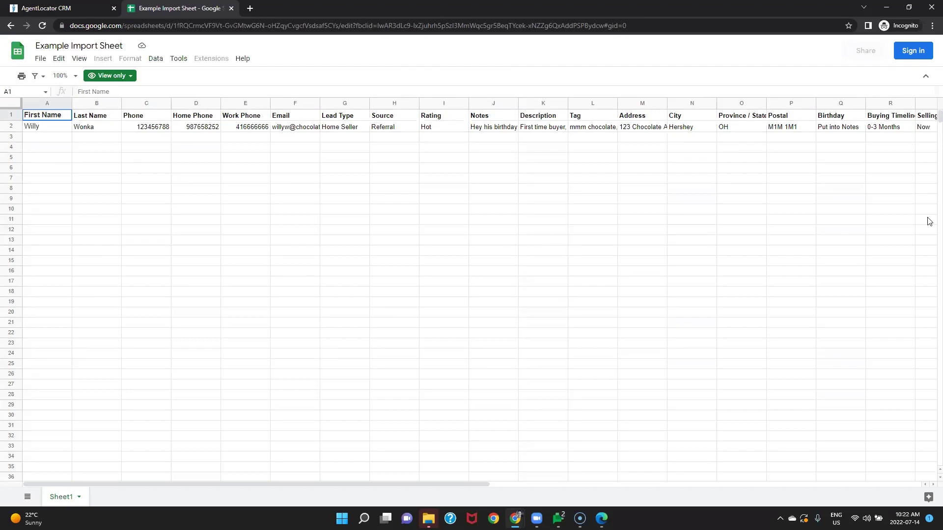
pyautogui.click(379, 130)
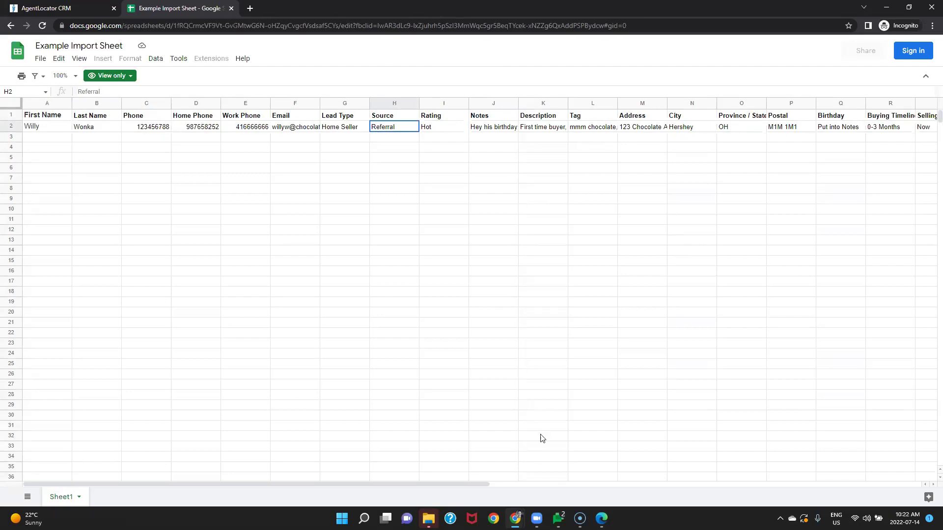
pyautogui.moveTo(458, 482); pyautogui.dragTo(659, 479)
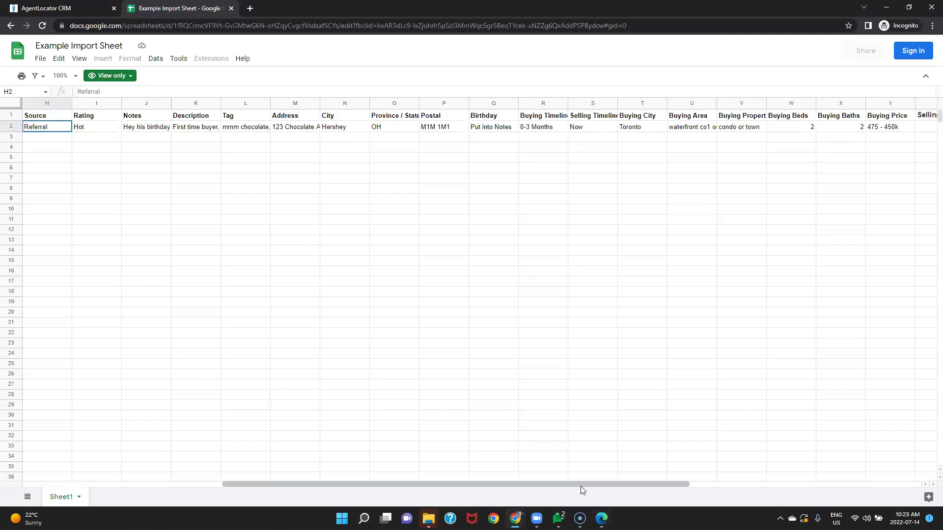
pyautogui.moveTo(584, 483); pyautogui.dragTo(856, 496)
pyautogui.moveTo(663, 484); pyautogui.dragTo(210, 482)
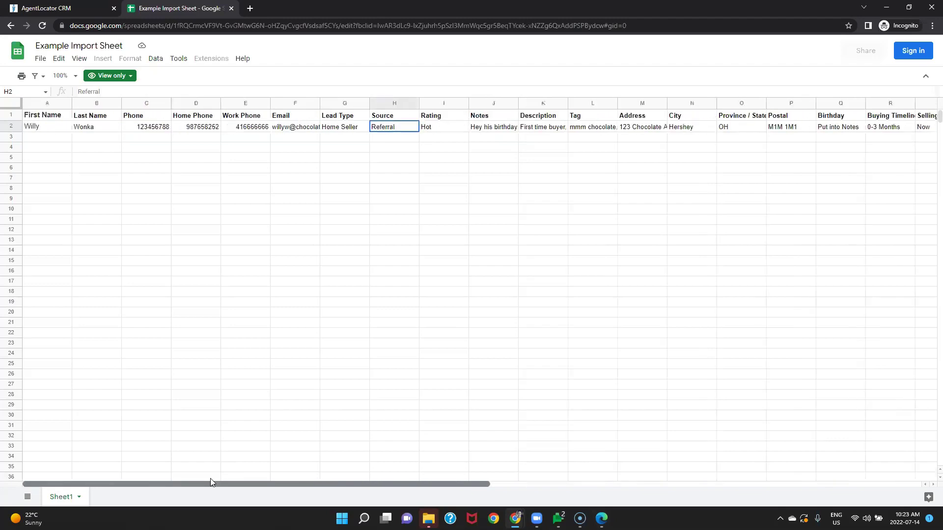
pyautogui.click(296, 129)
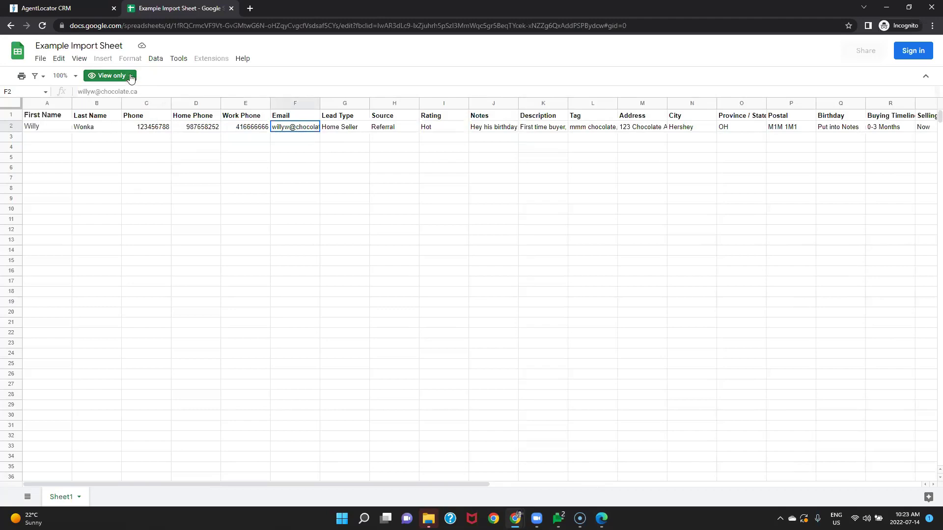
pyautogui.moveTo(125, 77)
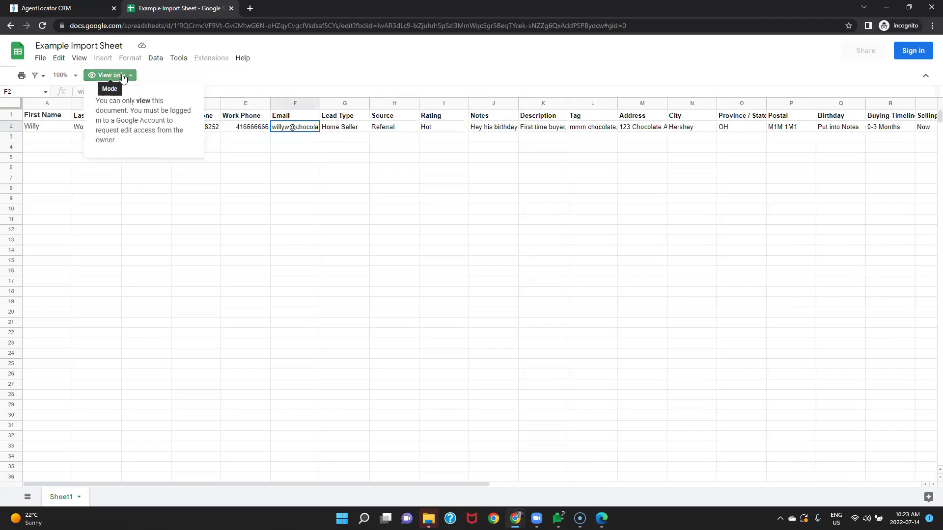
# Step: Download the Example Import Sheet as a Microsoft Excel .xlsx file and open it
pyautogui.click(55, 60)
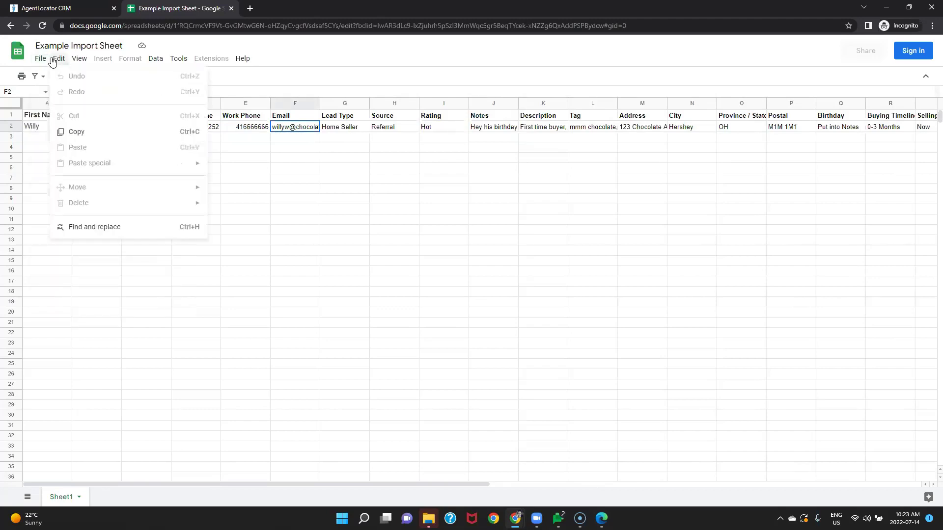
pyautogui.click(40, 59)
pyautogui.click(40, 60)
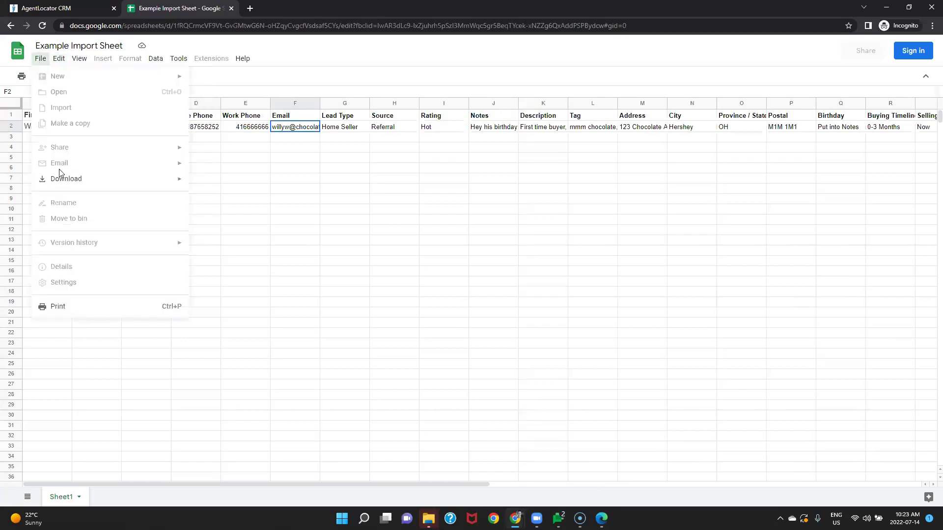
pyautogui.moveTo(59, 177)
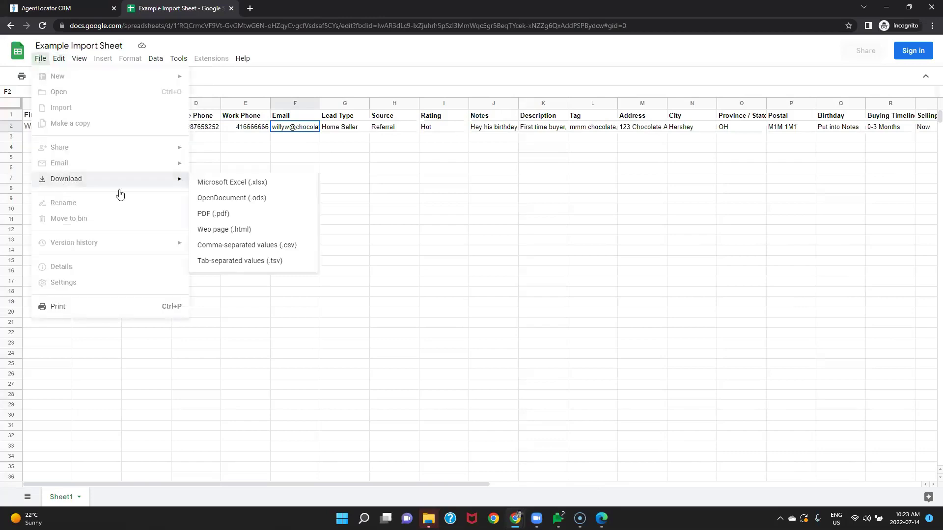
pyautogui.click(237, 188)
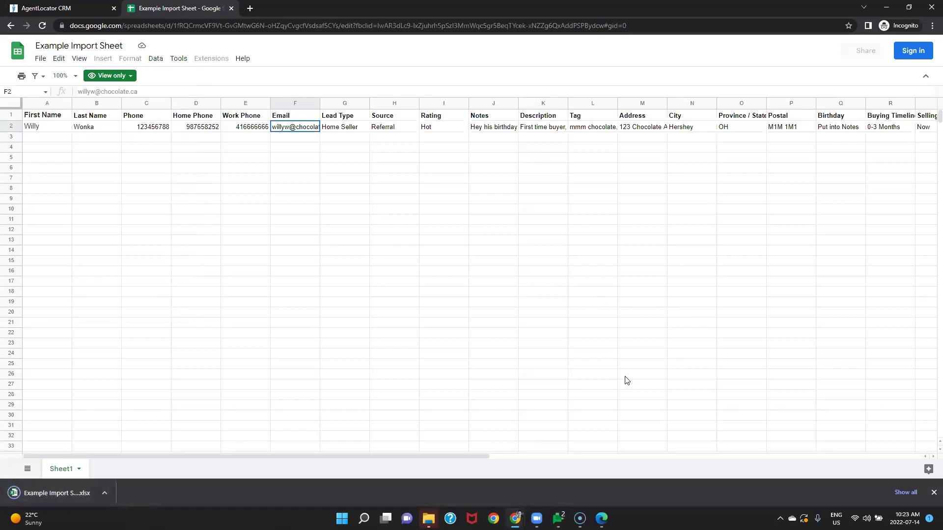
pyautogui.click(48, 498)
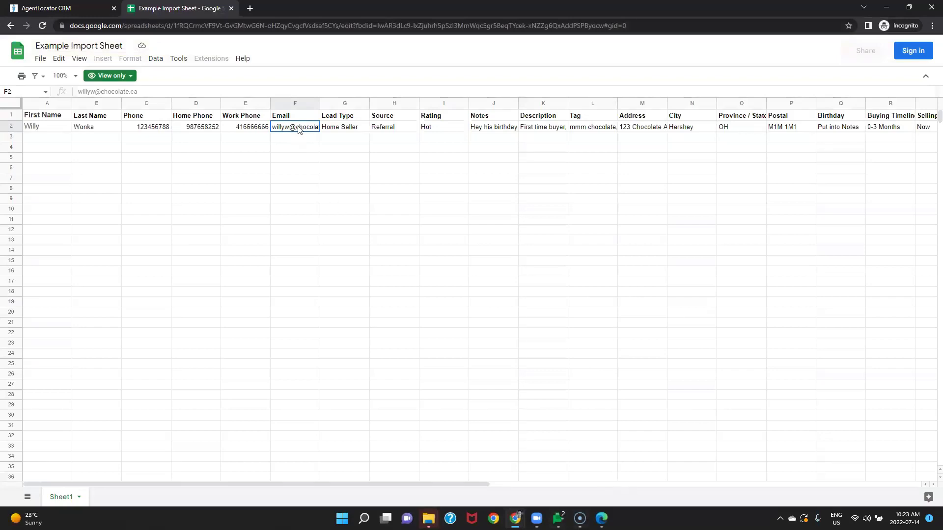
# Step: Check why the sheet is view-only, then restore the browser window with Win+Down
pyautogui.moveTo(299, 128)
pyautogui.click(111, 75)
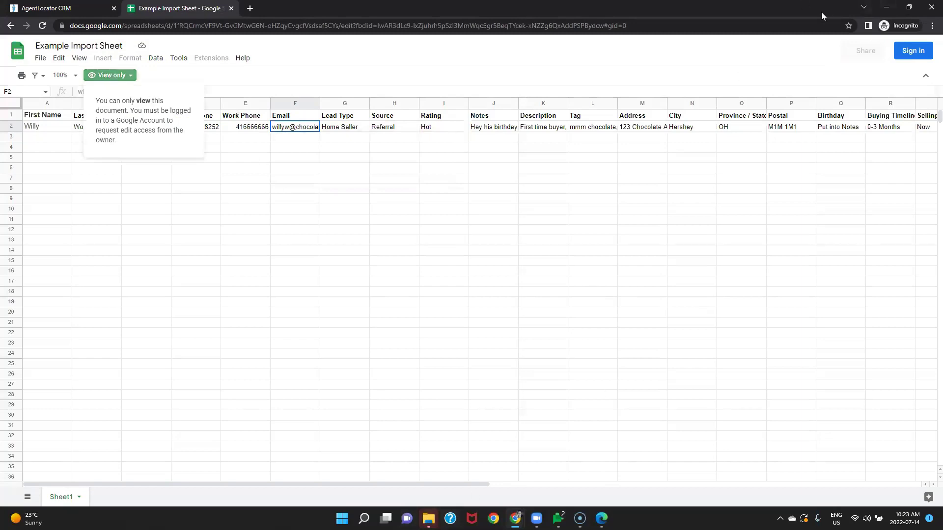
pyautogui.press('super+Down')
pyautogui.moveTo(601, 519)
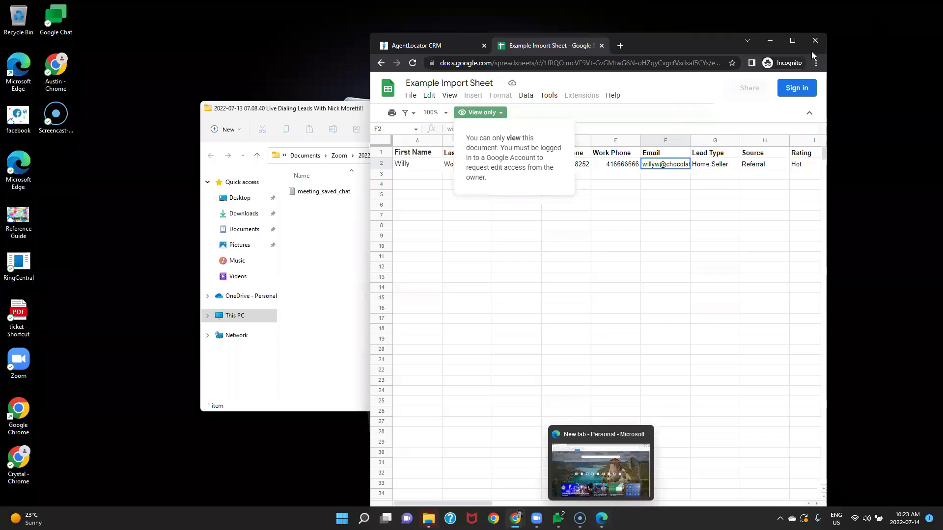
# Step: Sign in to Google with the saved account's email and autofilled password
pyautogui.click(797, 90)
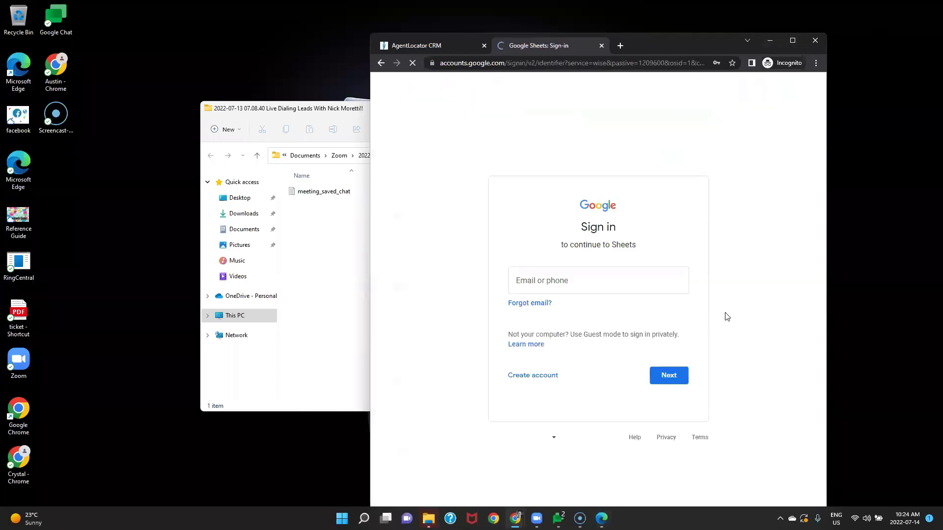
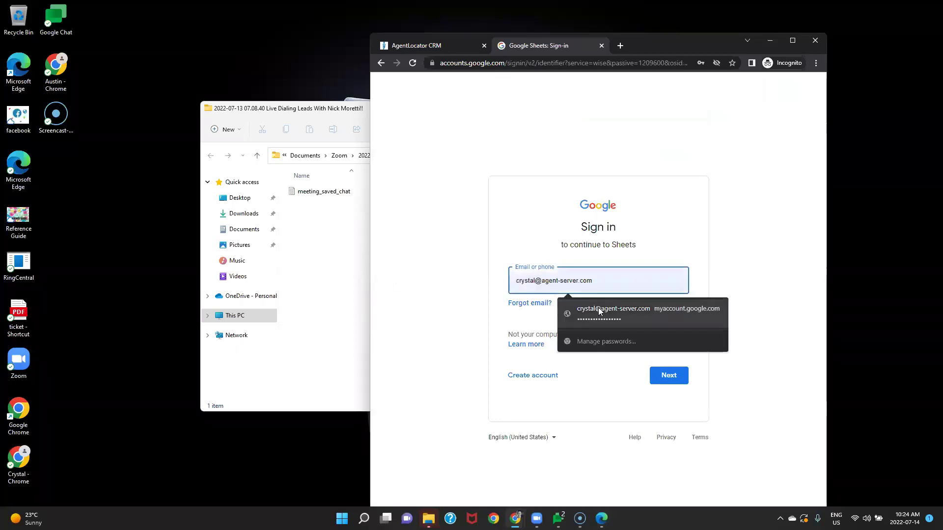
pyautogui.click(597, 309)
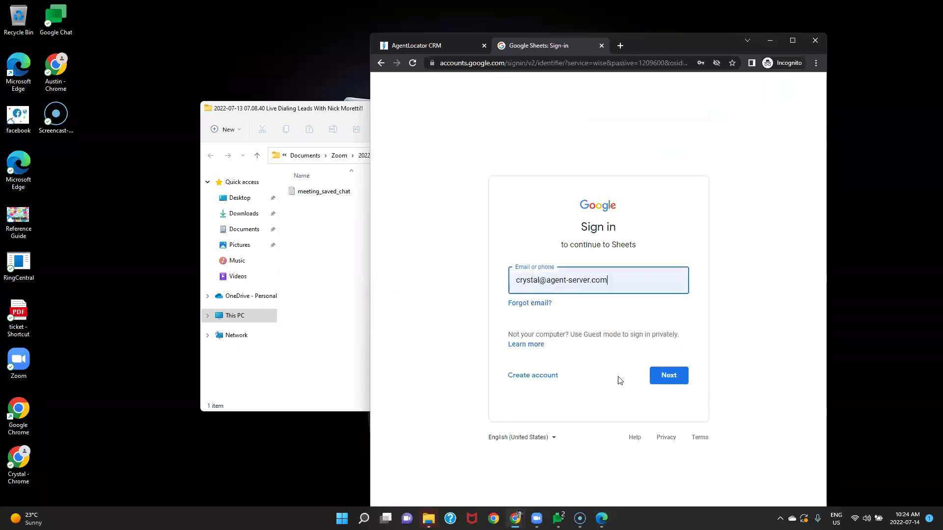
pyautogui.click(671, 382)
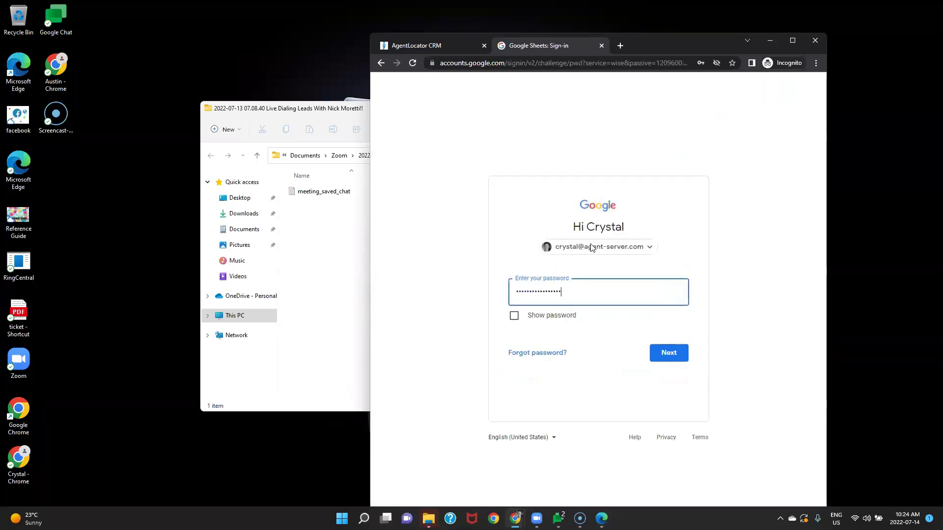
pyautogui.click(662, 363)
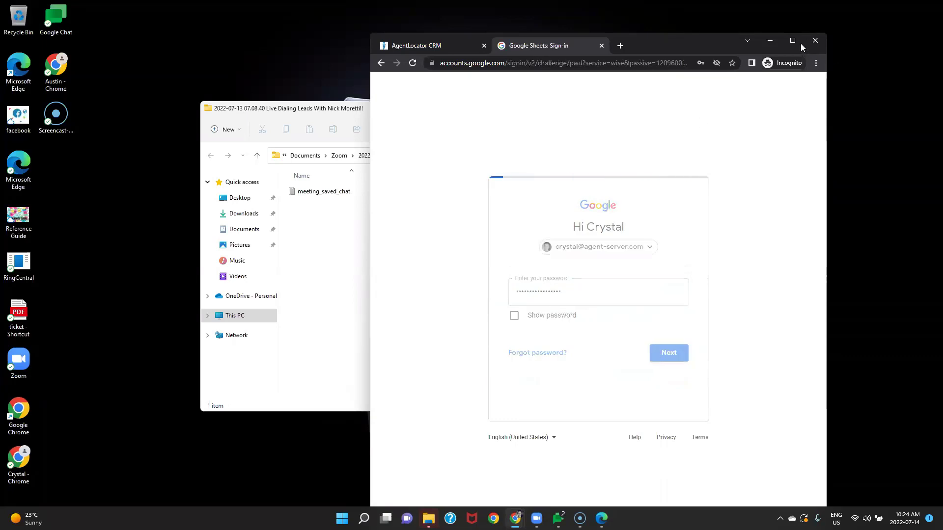
pyautogui.moveTo(796, 40)
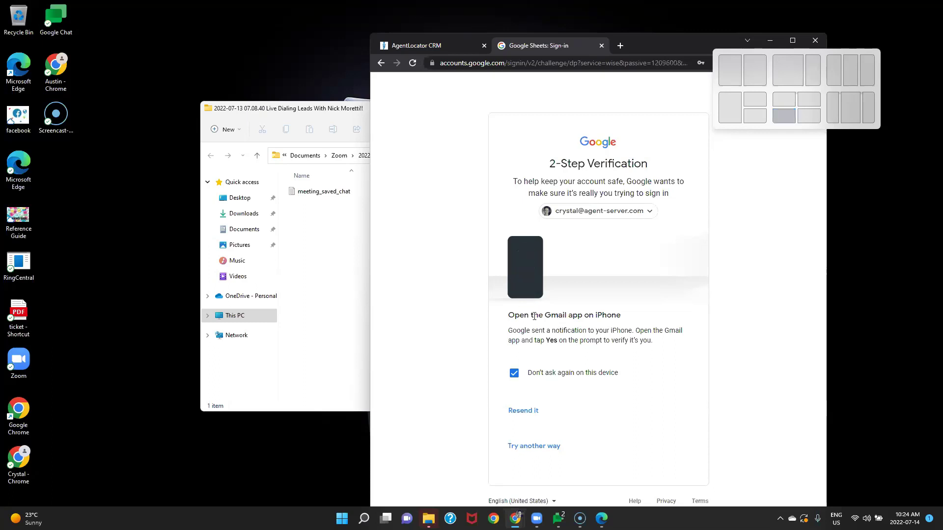
# Step: Close the Zoom recording folder window, resend the 2-Step Verification prompt to the phone, and open Start
pyautogui.click(428, 517)
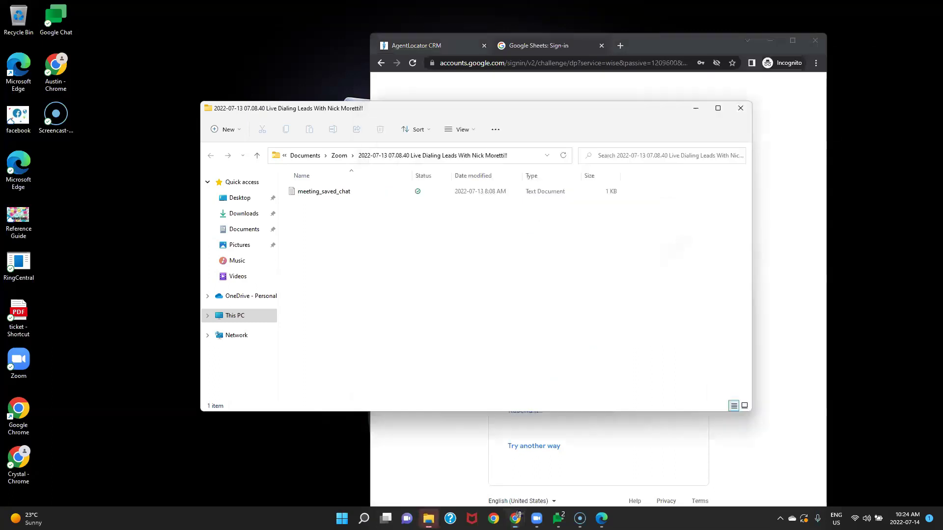
pyautogui.click(740, 108)
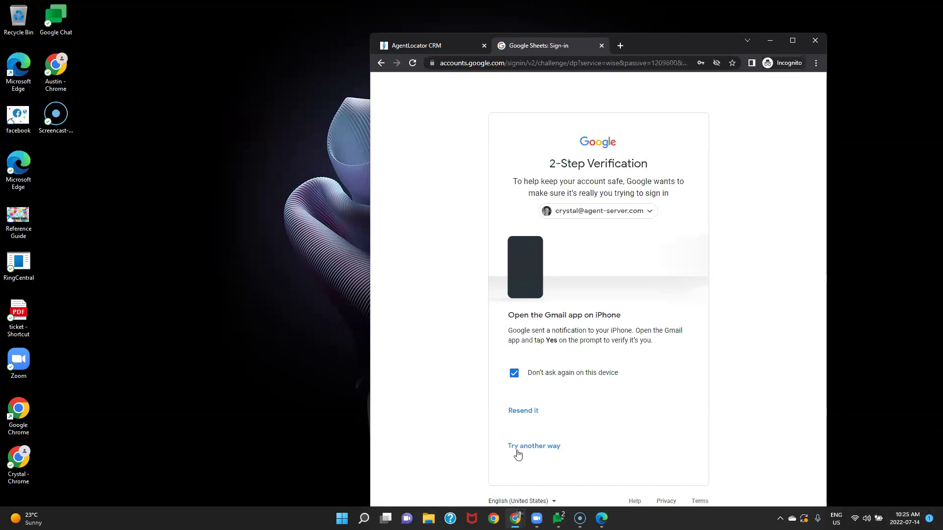
pyautogui.click(531, 412)
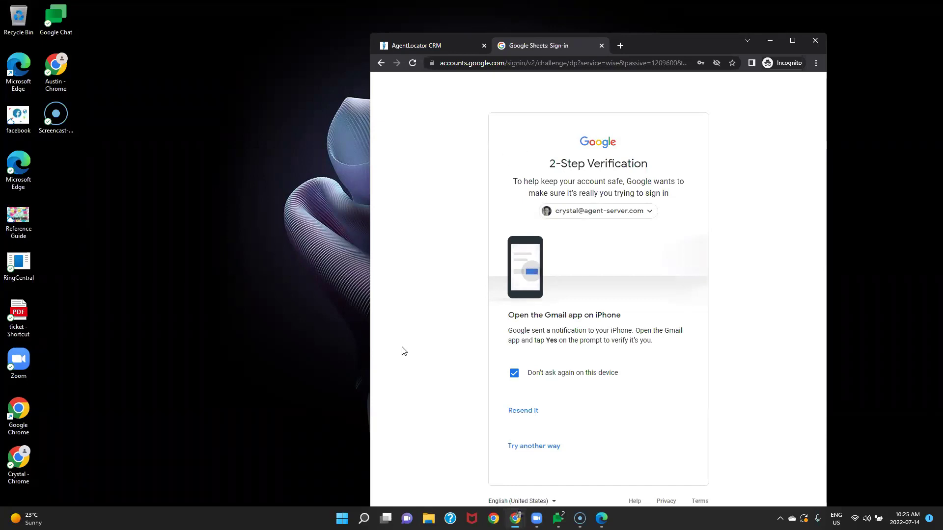
pyautogui.click(342, 519)
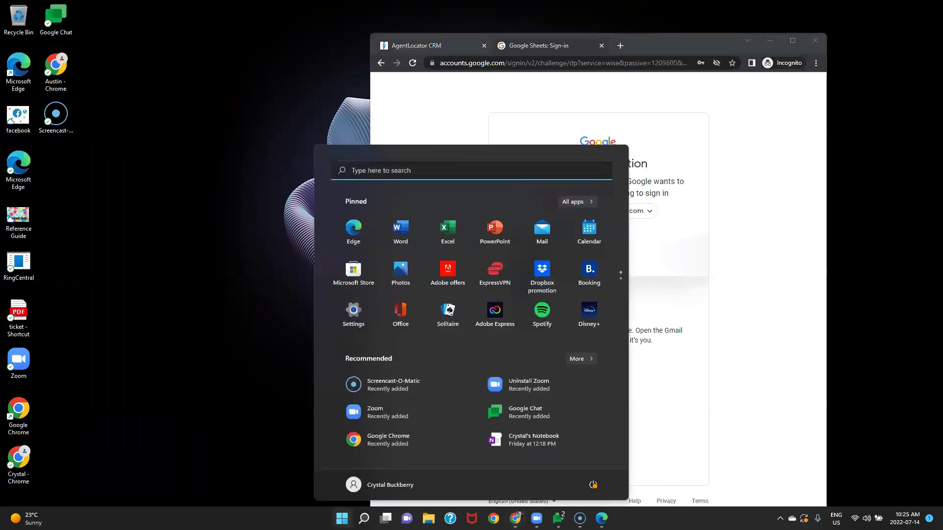
# Step: Launch Excel, open Example Import Sheet from Recent, and dismiss the Office welcome and license prompts
pyautogui.click(447, 228)
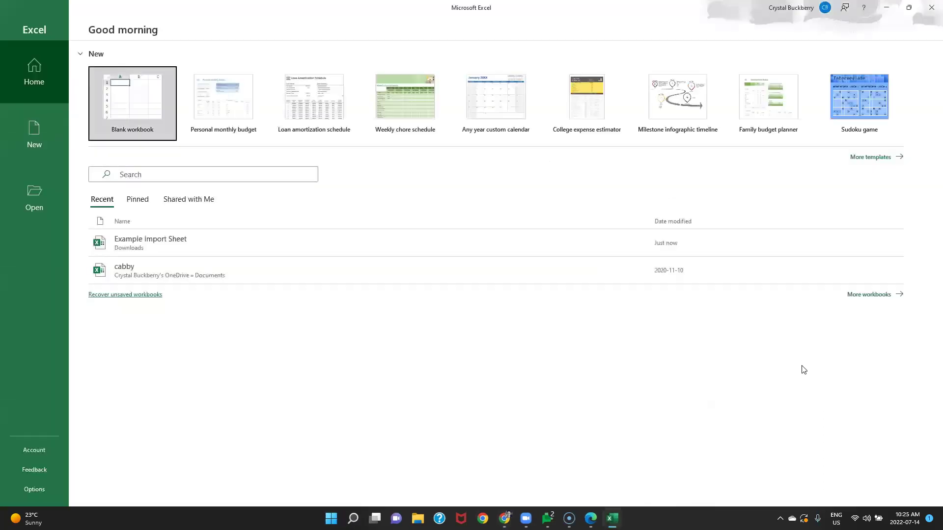
pyautogui.click(162, 242)
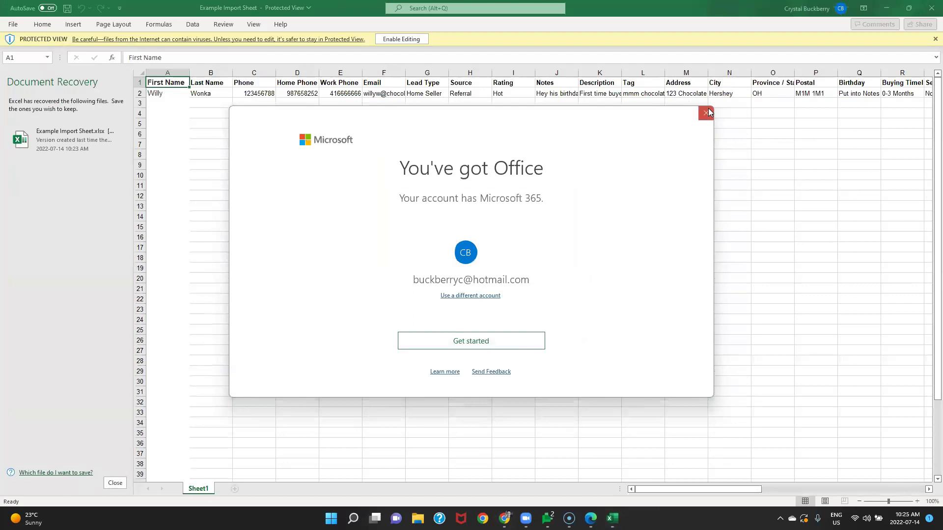
pyautogui.click(706, 113)
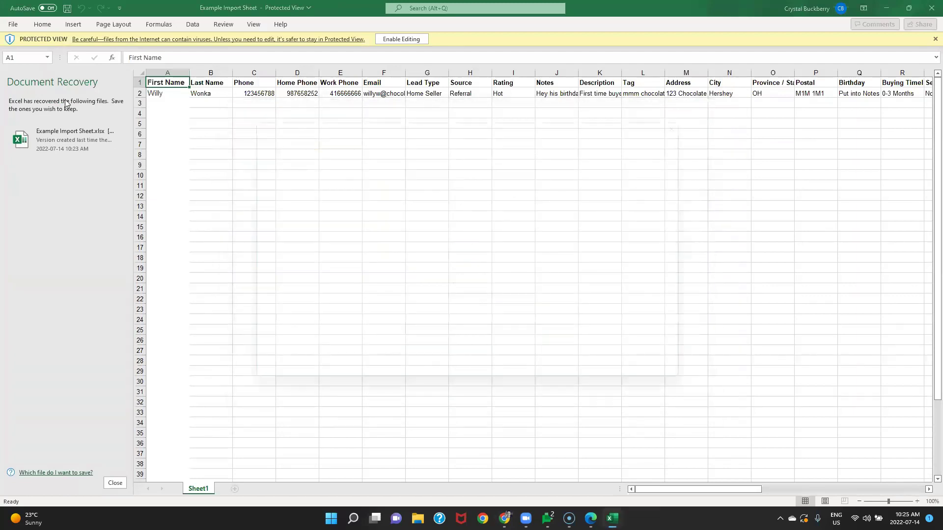
pyautogui.click(456, 337)
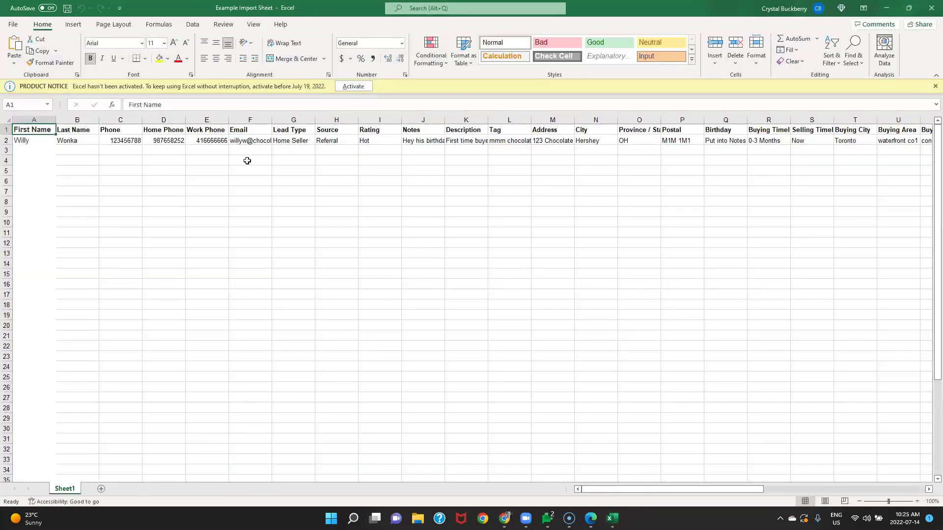
# Step: Edit the F2 sample email so it ends in .comm instead of .ca, save, and minimize Excel
pyautogui.click(249, 143)
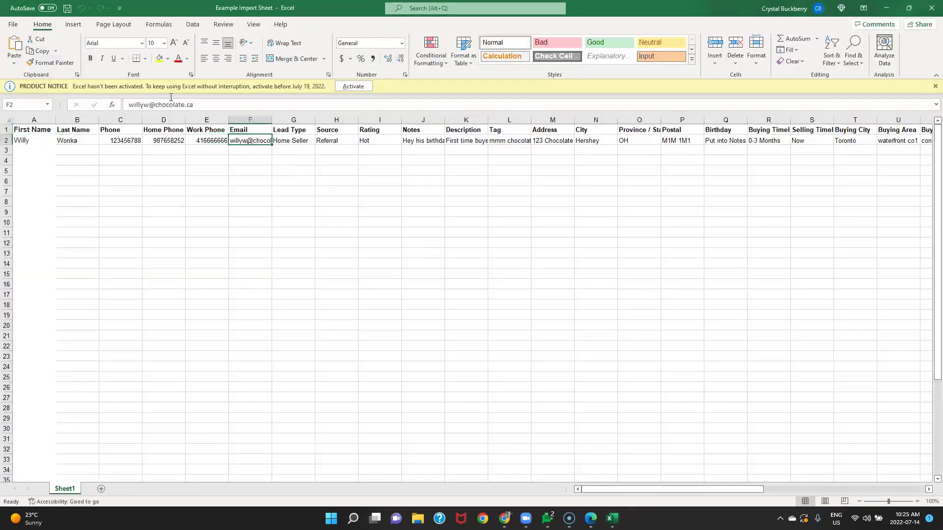
pyautogui.click(196, 105)
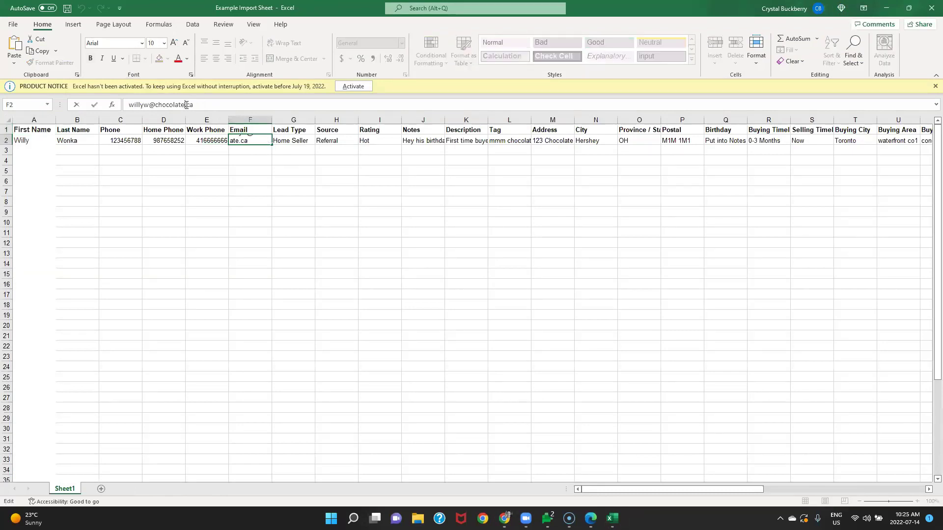
pyautogui.press('BackSpace')
pyautogui.press('BackSpace')
pyautogui.write('comm')
pyautogui.moveTo(333, 253); pyautogui.dragTo(333, 262)
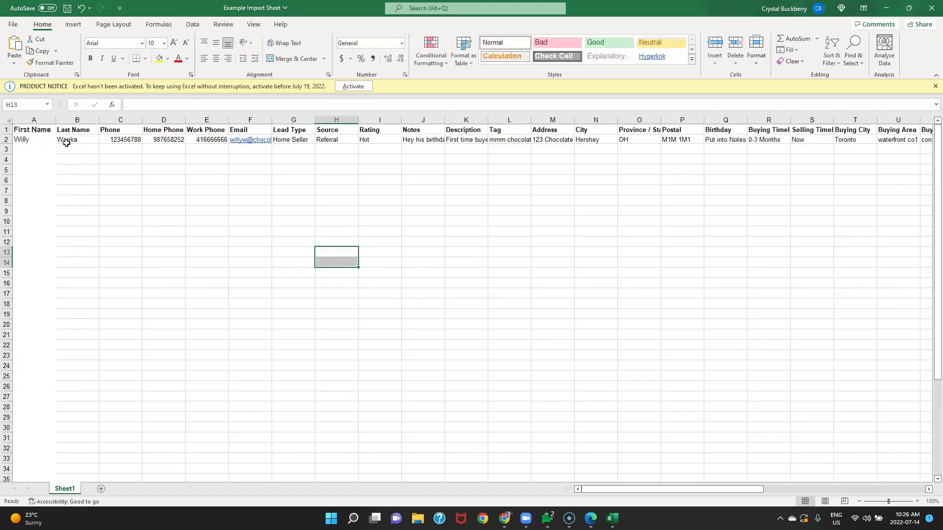
pyautogui.click(464, 313)
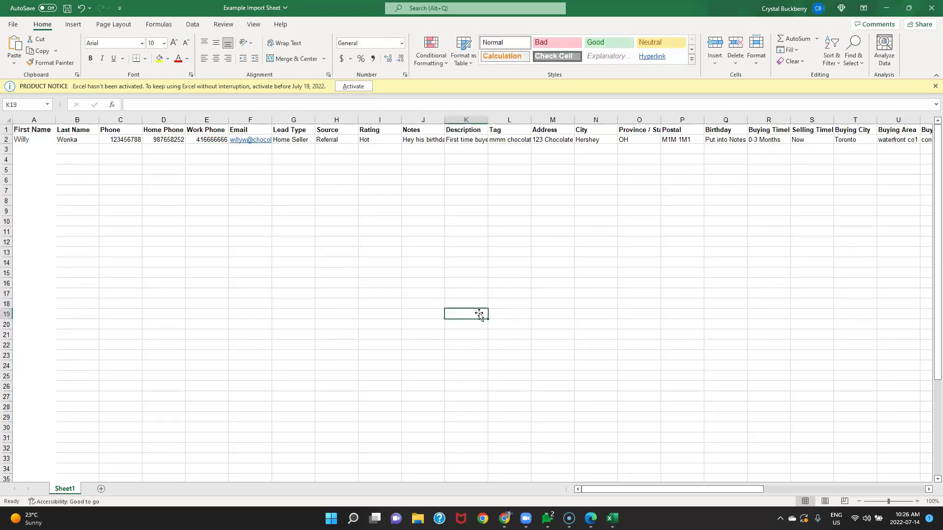
pyautogui.click(66, 9)
pyautogui.click(884, 8)
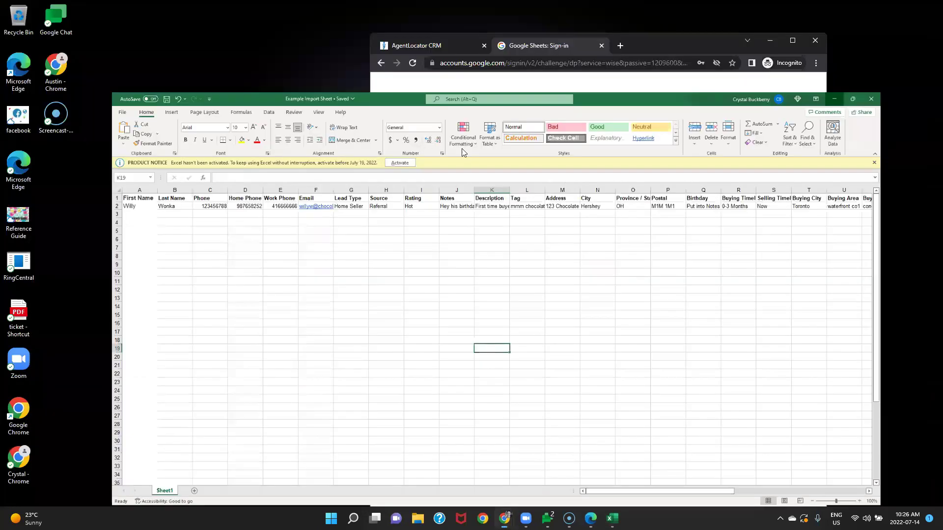
# Step: Bring the AgentLocator CRM page up maximized, close the help panel, and start a new lead import
pyautogui.click(435, 46)
pyautogui.click(792, 40)
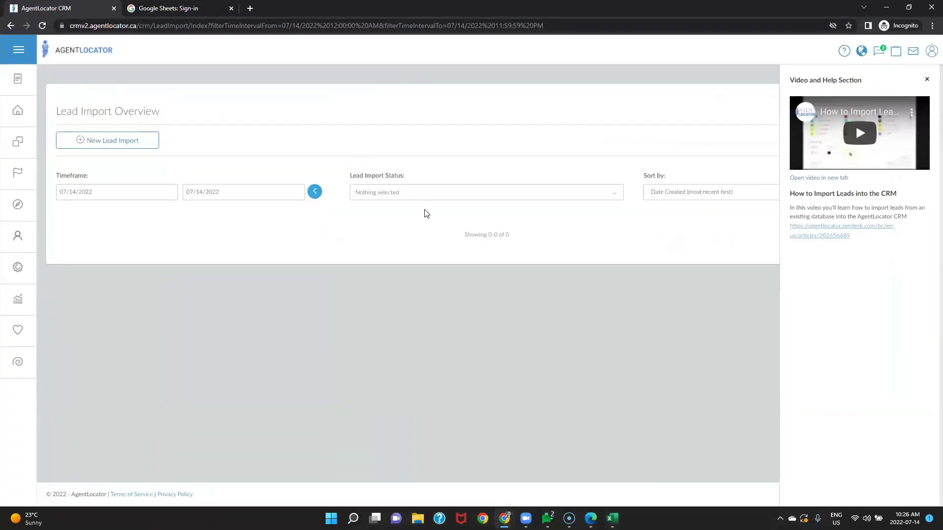
pyautogui.click(705, 99)
pyautogui.click(100, 140)
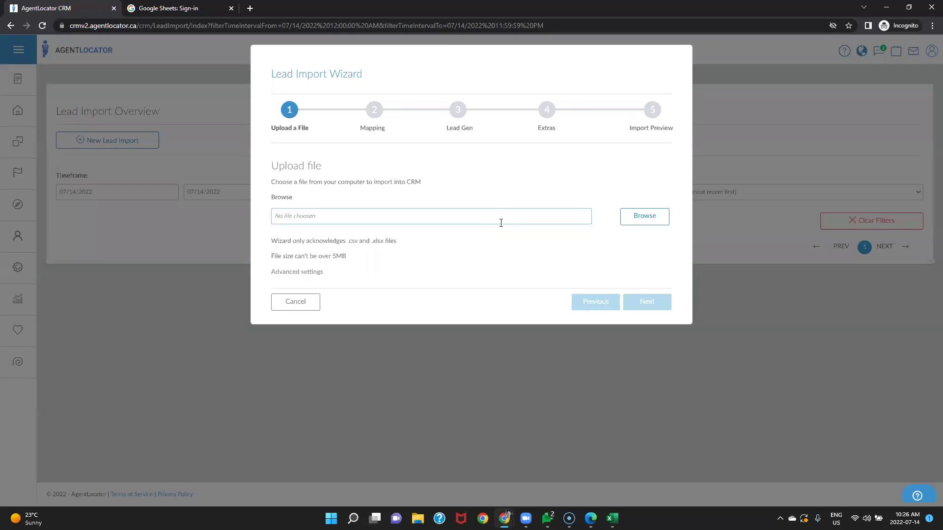
# Step: Upload Example Import Sheet from Downloads and advance the wizard to Column Mapping
pyautogui.click(645, 217)
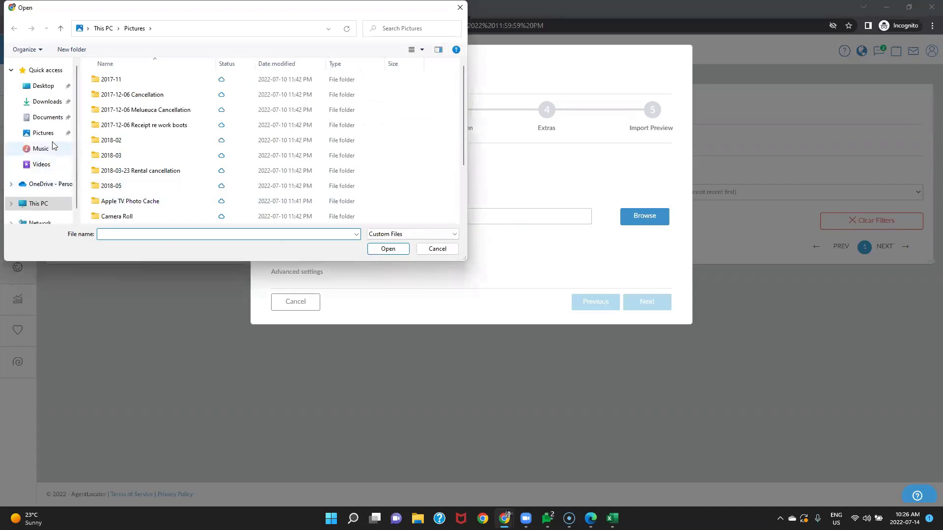
pyautogui.click(47, 101)
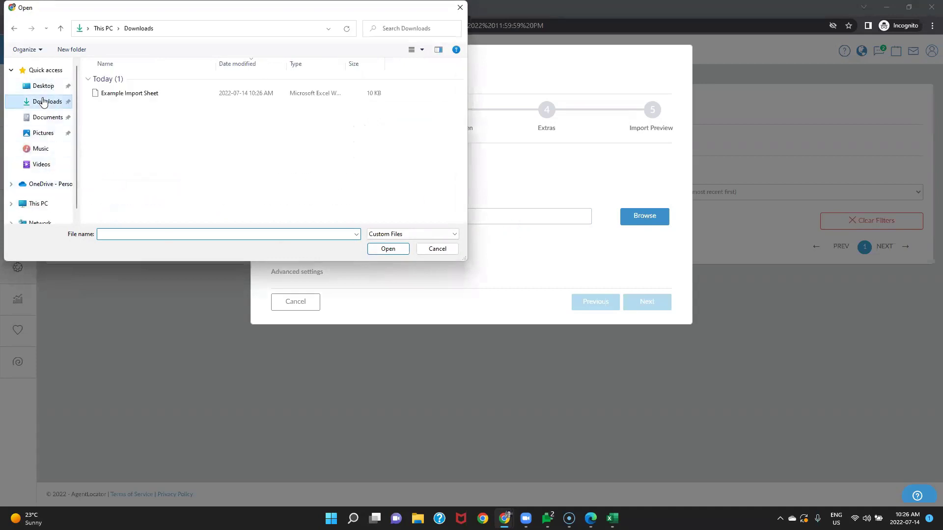
pyautogui.click(136, 94)
pyautogui.click(405, 252)
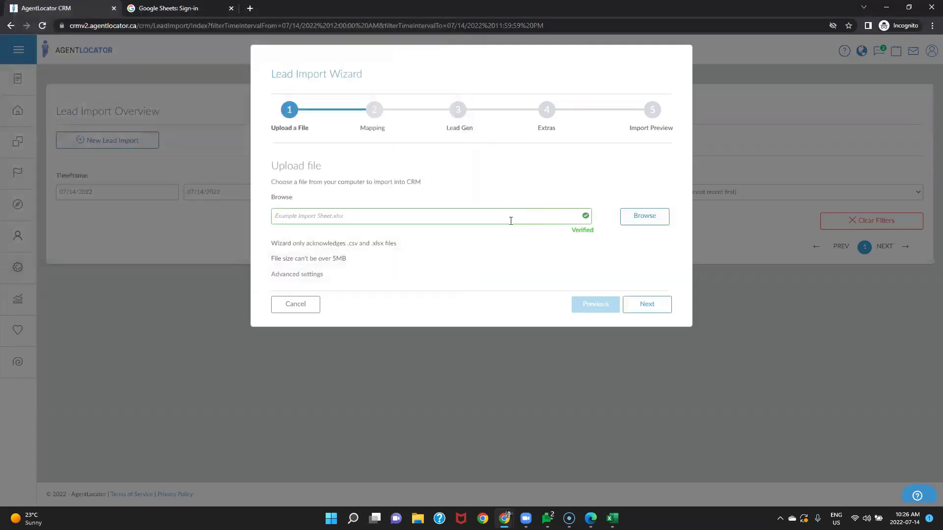
pyautogui.click(633, 303)
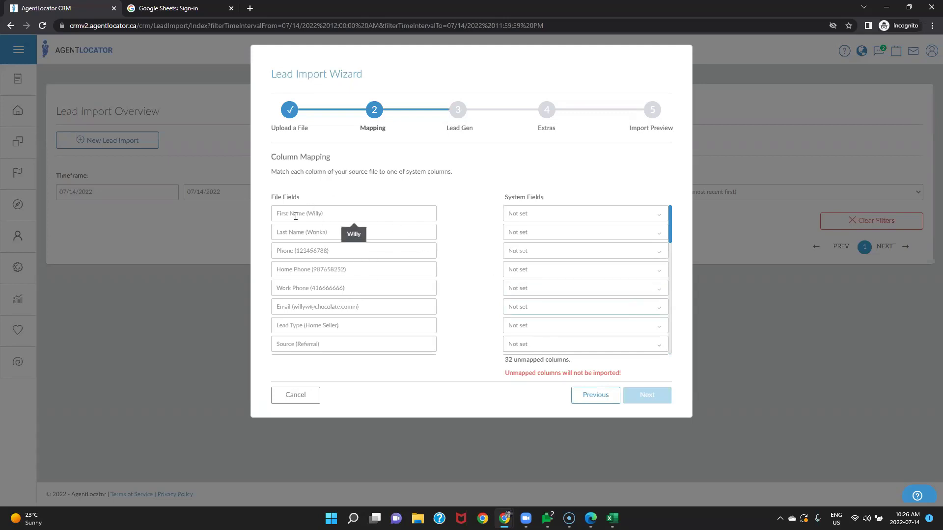
# Step: Map the First Name, Last Name and Phone columns to First Name, Last Name and Phone Number
pyautogui.click(546, 216)
pyautogui.write('fir')
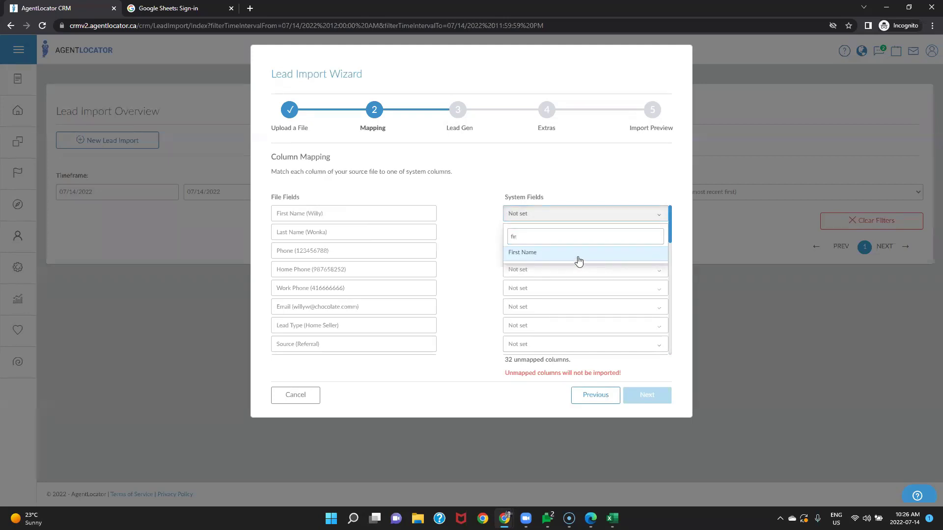
pyautogui.click(579, 260)
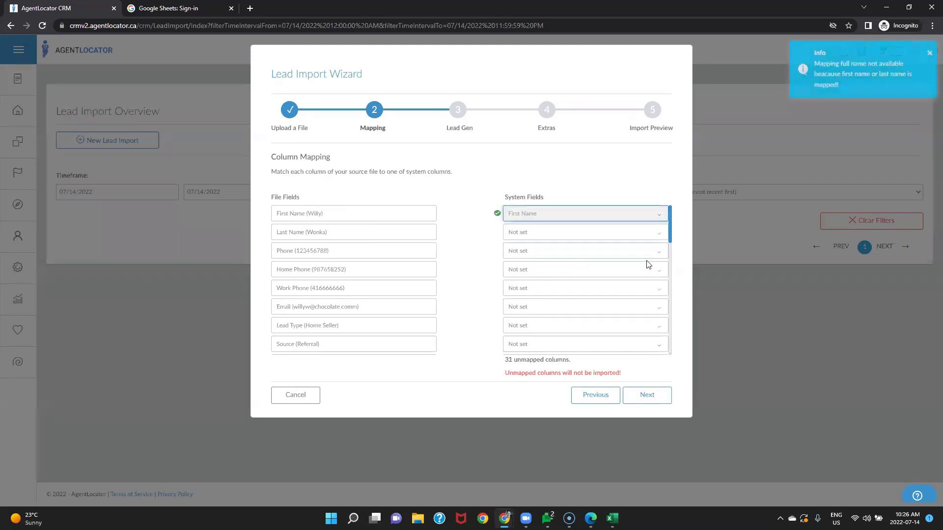
pyautogui.click(560, 239)
pyautogui.write('las')
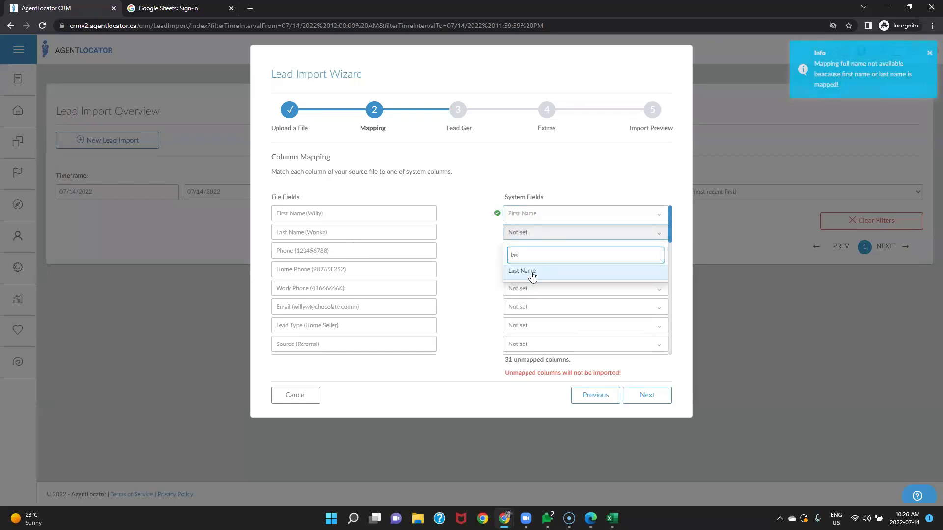
pyautogui.click(532, 272)
pyautogui.click(542, 253)
pyautogui.write('ph')
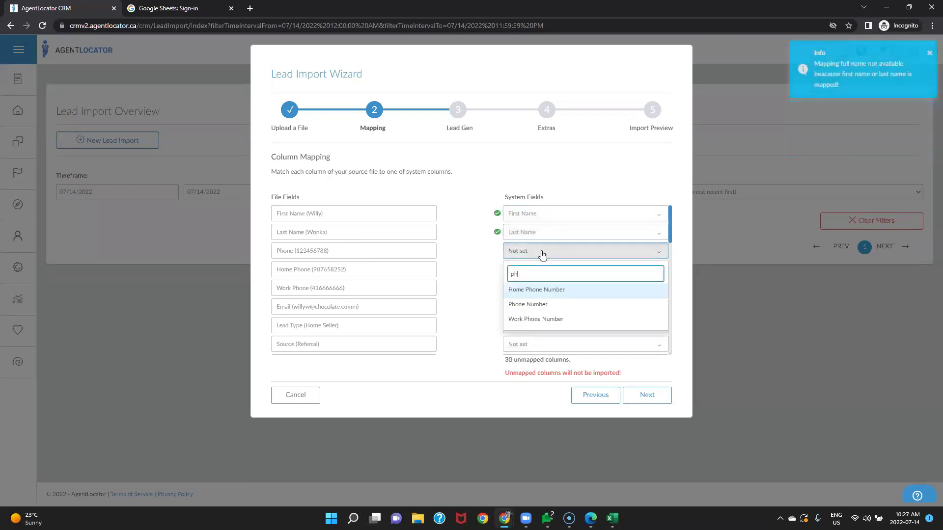
pyautogui.click(533, 305)
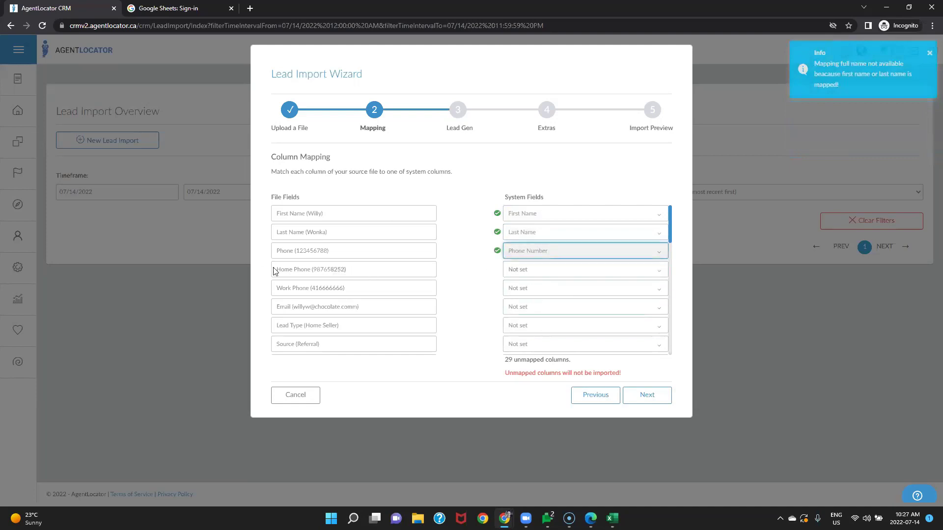
# Step: Map Home Phone to Home Phone Number and Email to Email Address
pyautogui.click(540, 270)
pyautogui.write('hom')
pyautogui.press('Return')
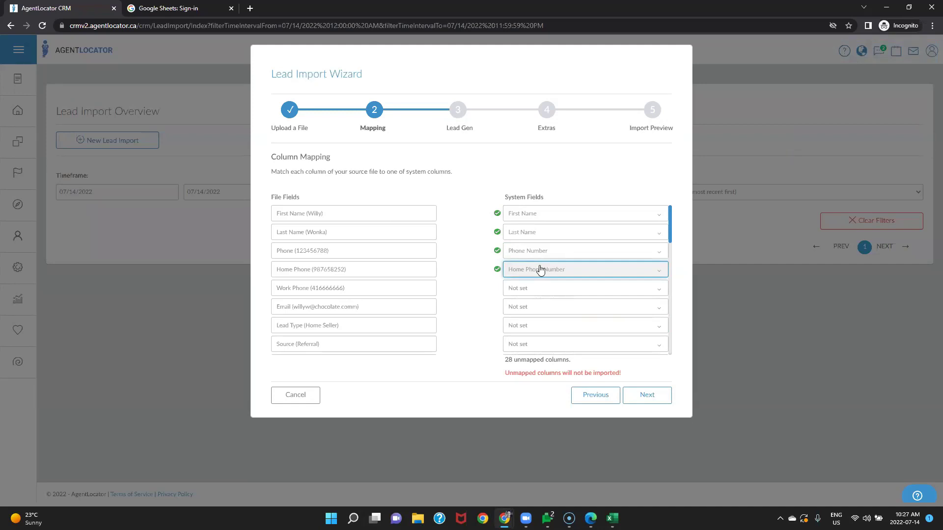
pyautogui.click(582, 309)
pyautogui.write('e')
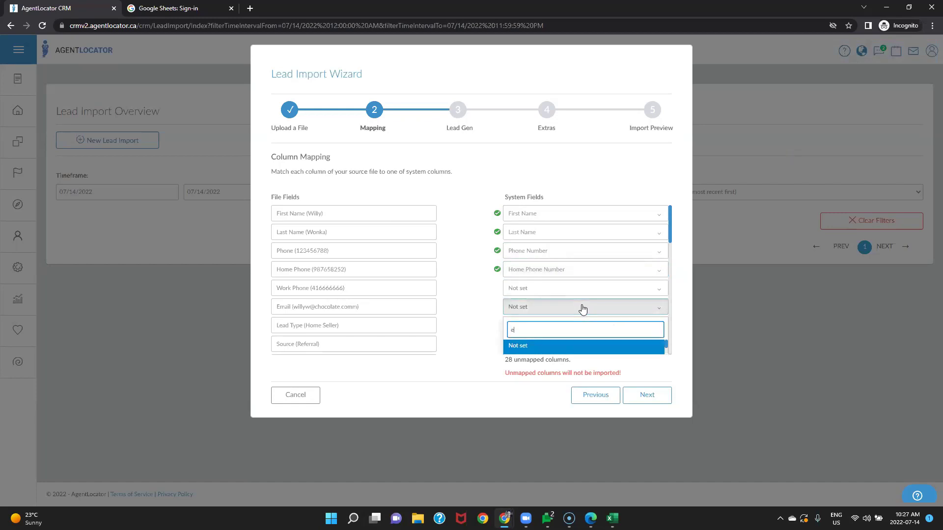
pyautogui.write('ma')
pyautogui.click(539, 348)
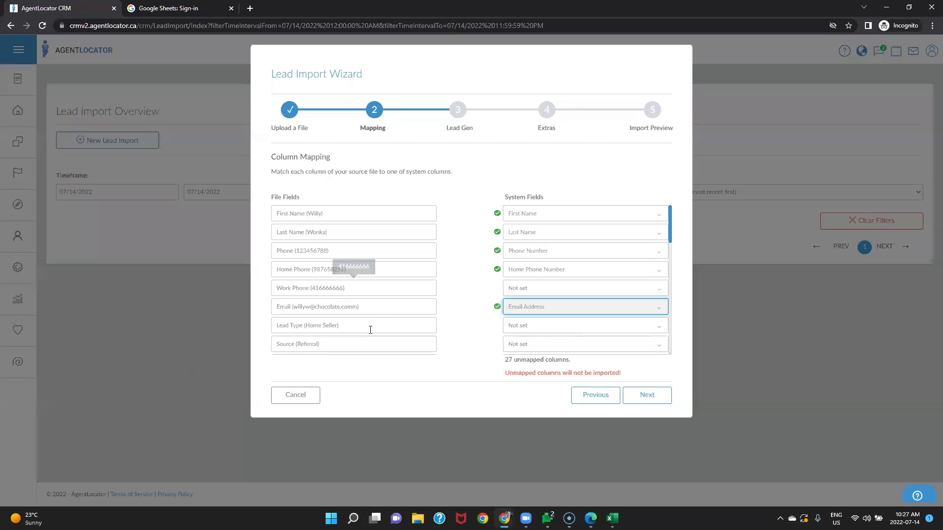
pyautogui.scroll(-1, 369, 327)
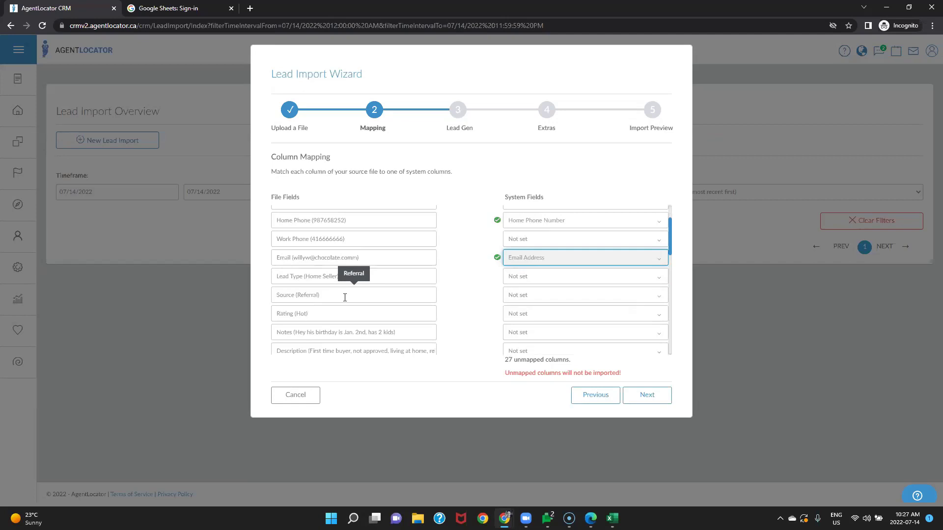
# Step: Map the Source column to the Source system field
pyautogui.click(533, 303)
pyautogui.write('sour')
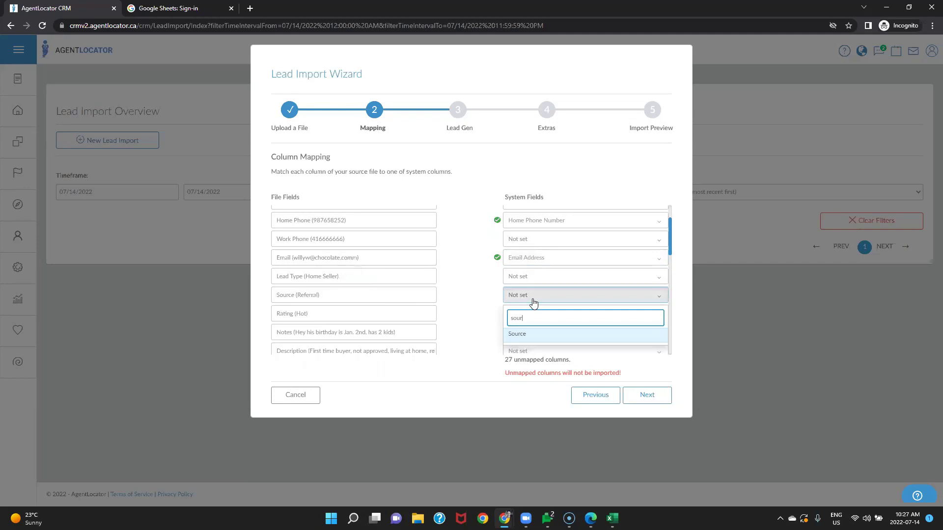
pyautogui.click(519, 336)
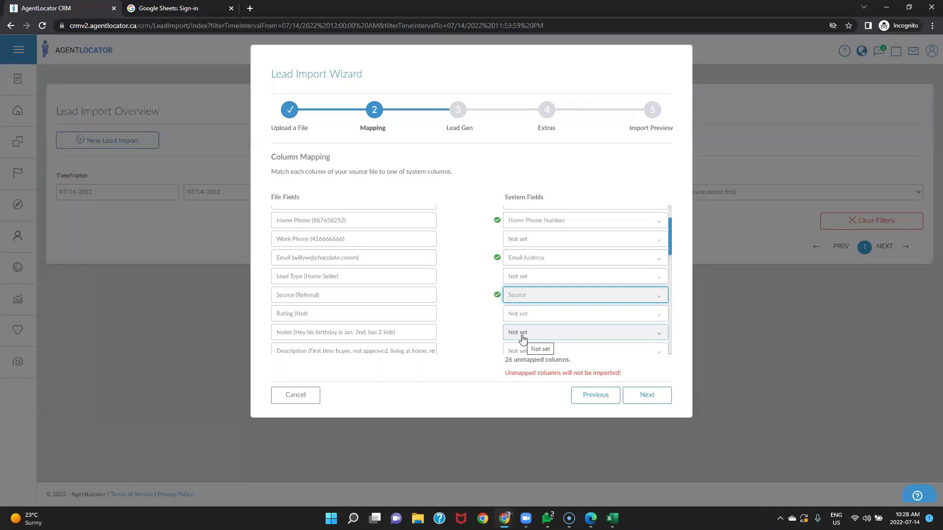
pyautogui.scroll(-1, 489, 347)
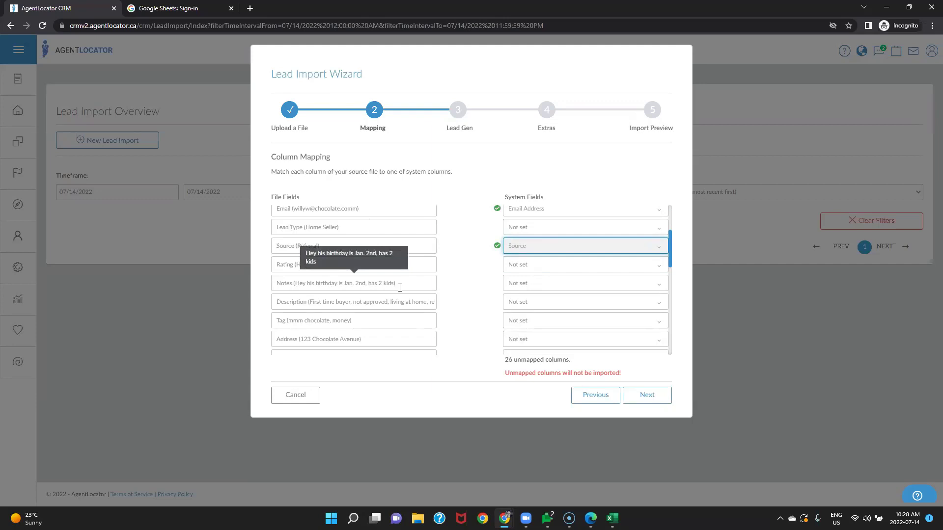
# Step: Map the Notes column to Note and the Description column to Description
pyautogui.click(541, 290)
pyautogui.write('note')
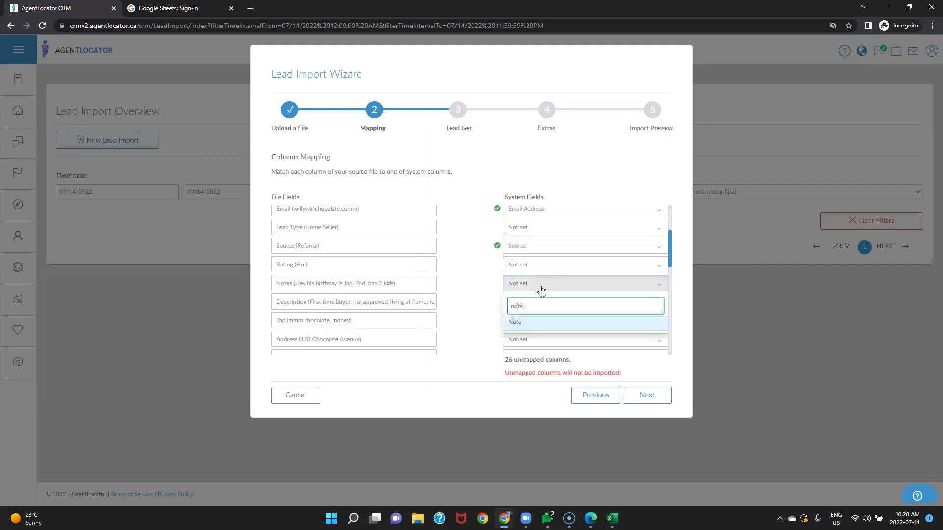
pyautogui.click(517, 324)
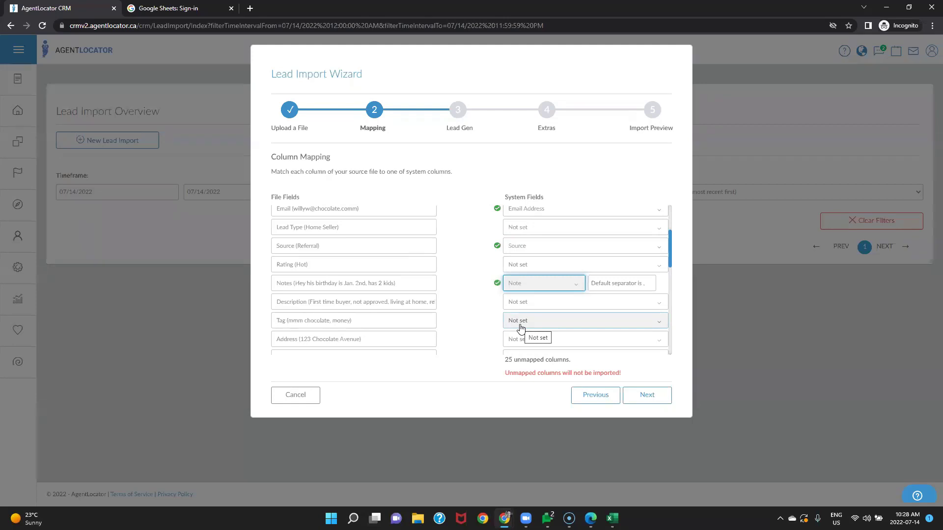
pyautogui.click(513, 304)
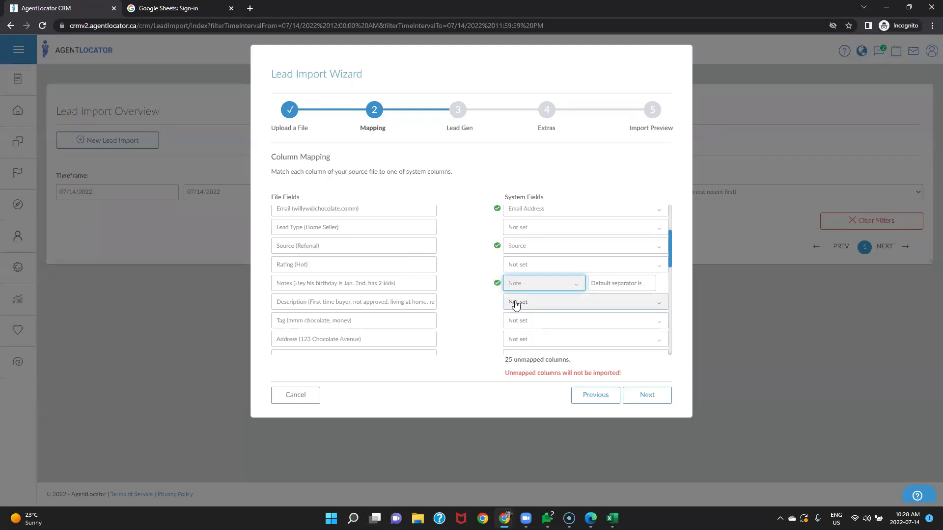
pyautogui.write('de')
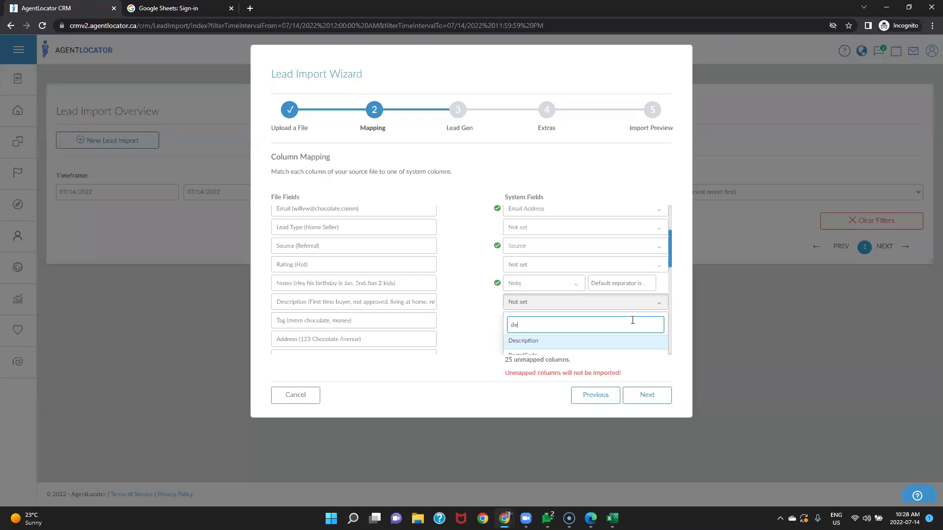
pyautogui.press('Return')
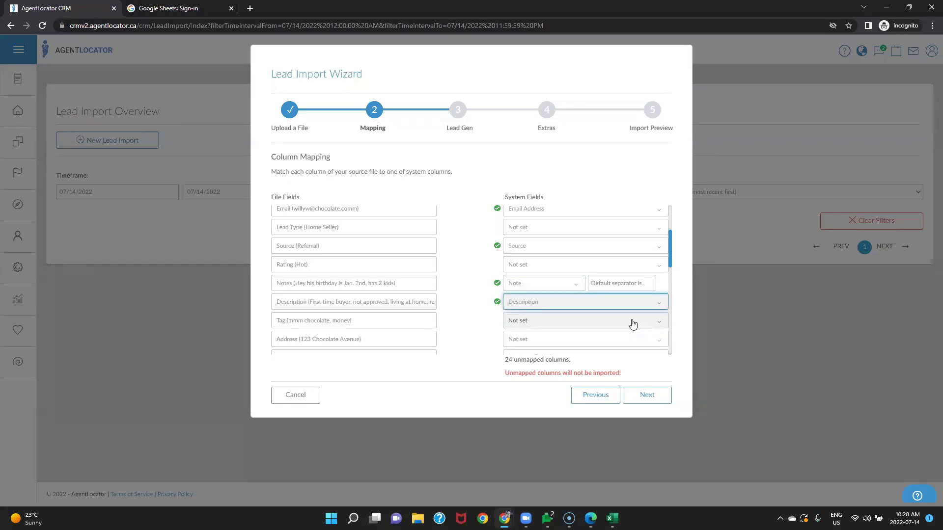
pyautogui.scroll(-1, 445, 329)
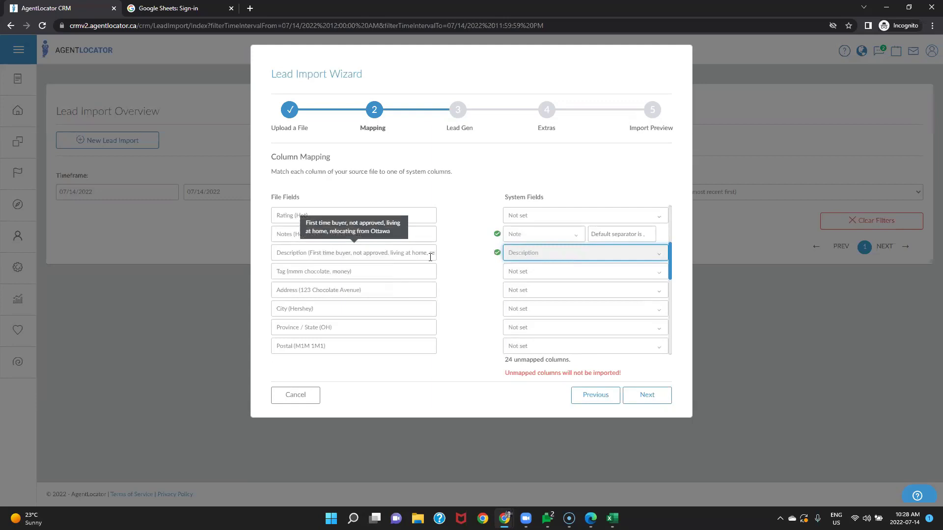
# Step: Check the Tag value in cell L2 of the Excel import sheet, then minimize Excel
pyautogui.click(612, 518)
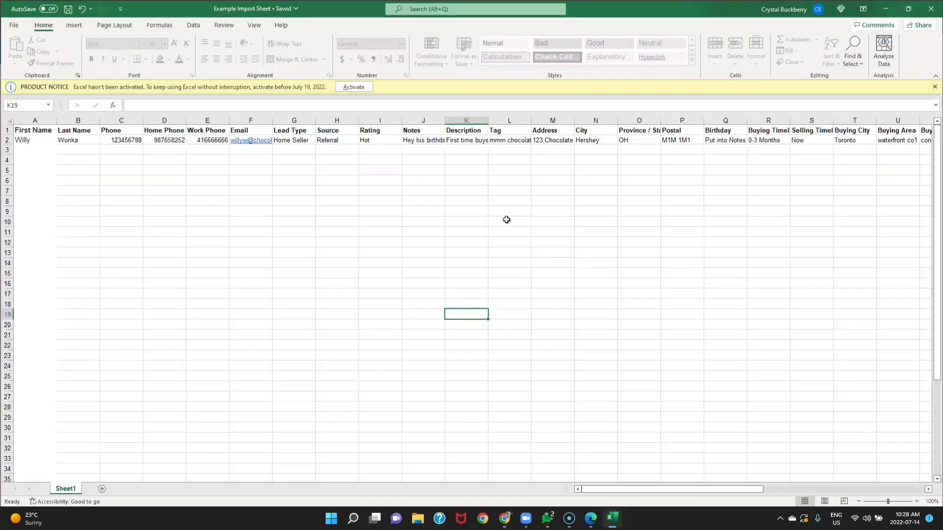
pyautogui.click(505, 140)
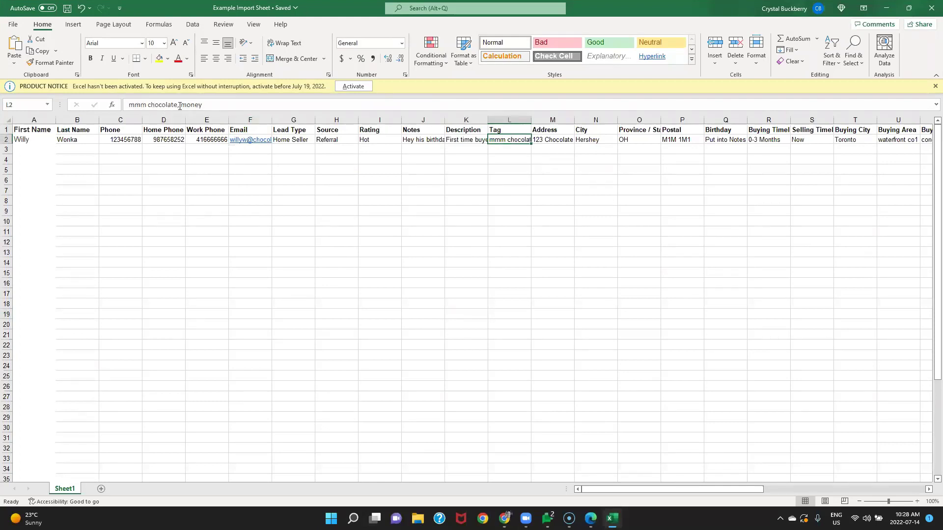
pyautogui.click(885, 8)
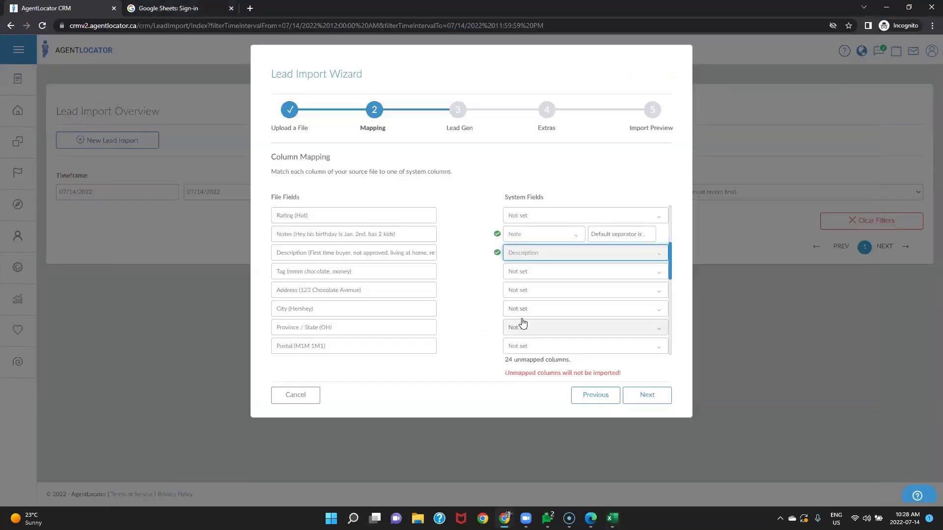
# Step: Map the Tag column to the Tag system field
pyautogui.click(523, 280)
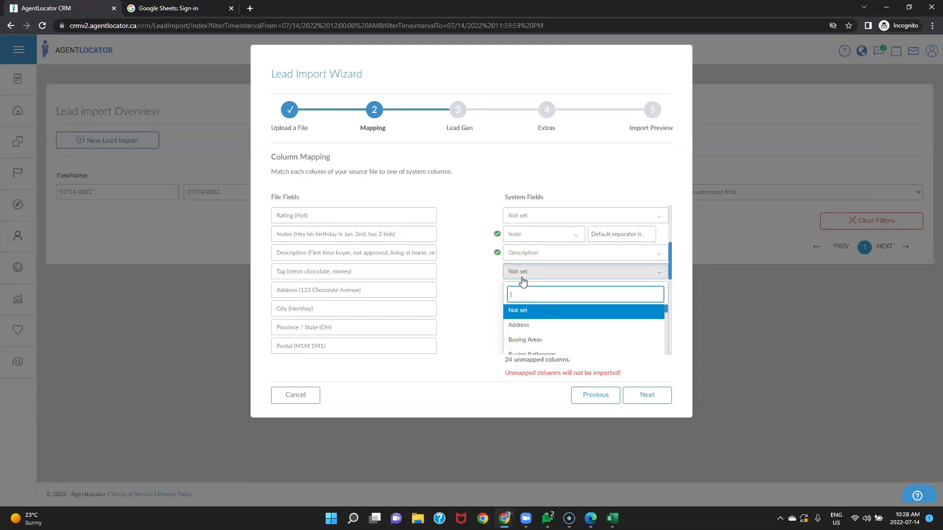
pyautogui.write('tag')
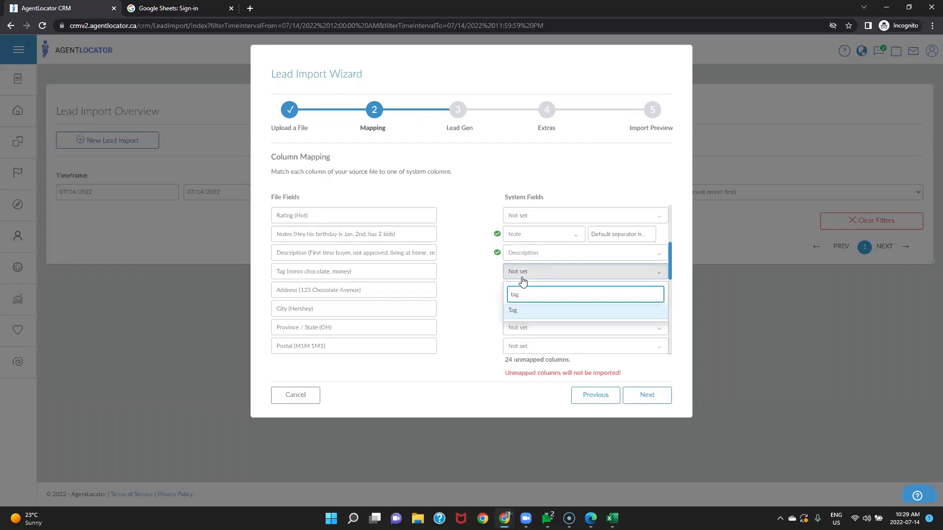
pyautogui.click(512, 311)
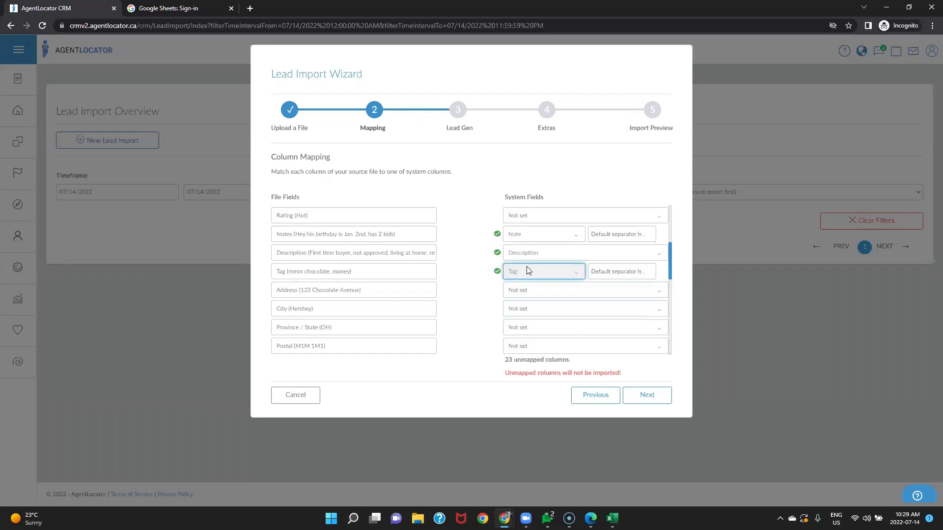
pyautogui.scroll(-3, 417, 313)
pyautogui.scroll(-3, 418, 314)
pyautogui.scroll(2, 420, 313)
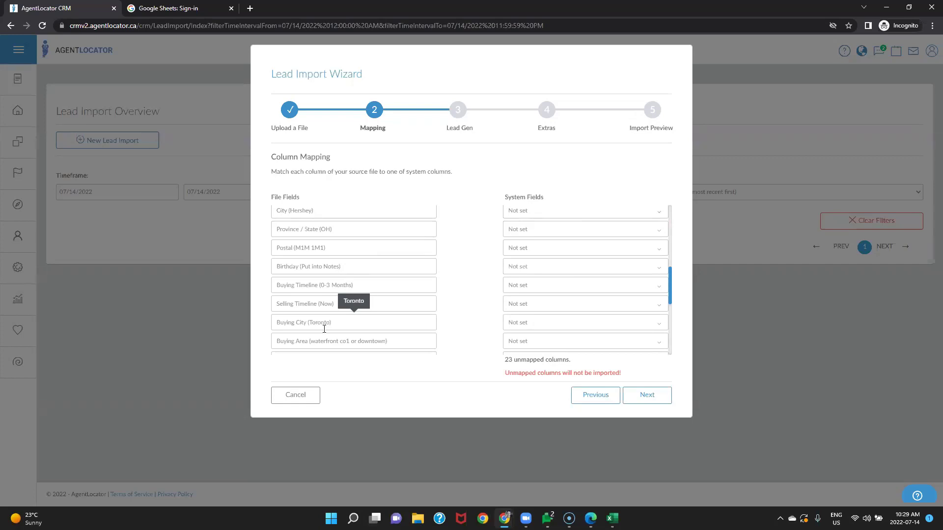
pyautogui.scroll(-1, 325, 328)
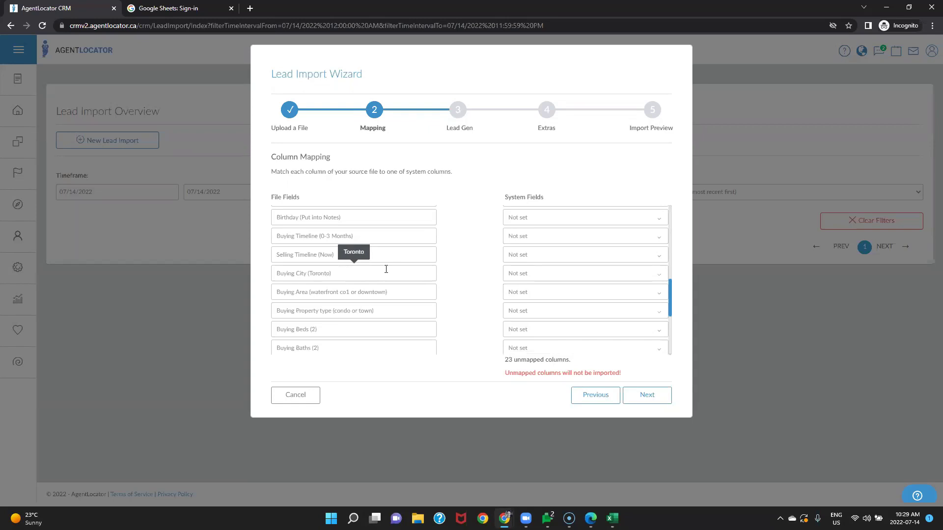
# Step: Map the Buying City column to the Buying City field
pyautogui.click(525, 274)
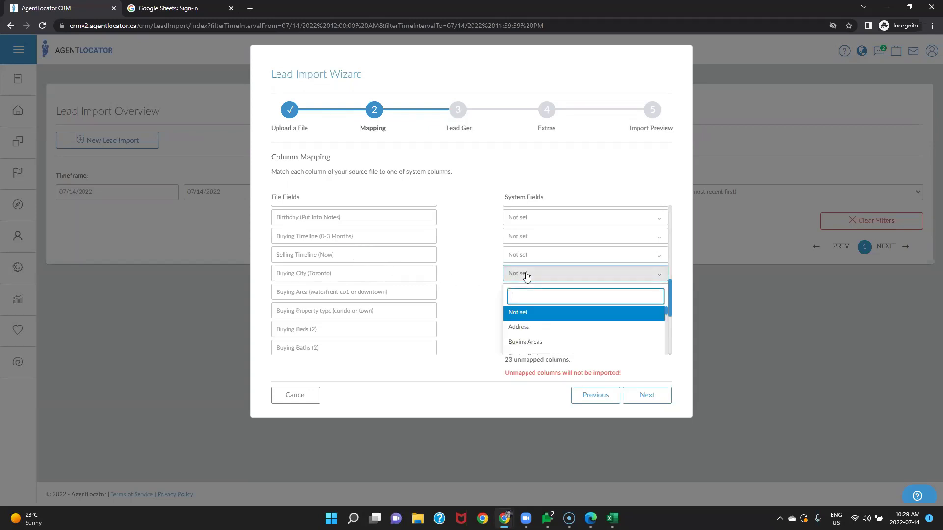
pyautogui.write('buy')
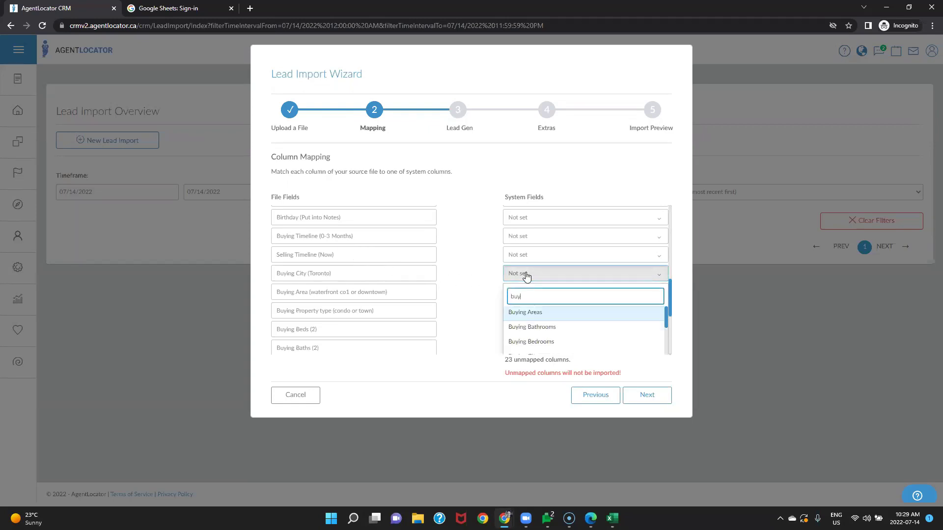
pyautogui.scroll(-2, 551, 317)
pyautogui.click(553, 310)
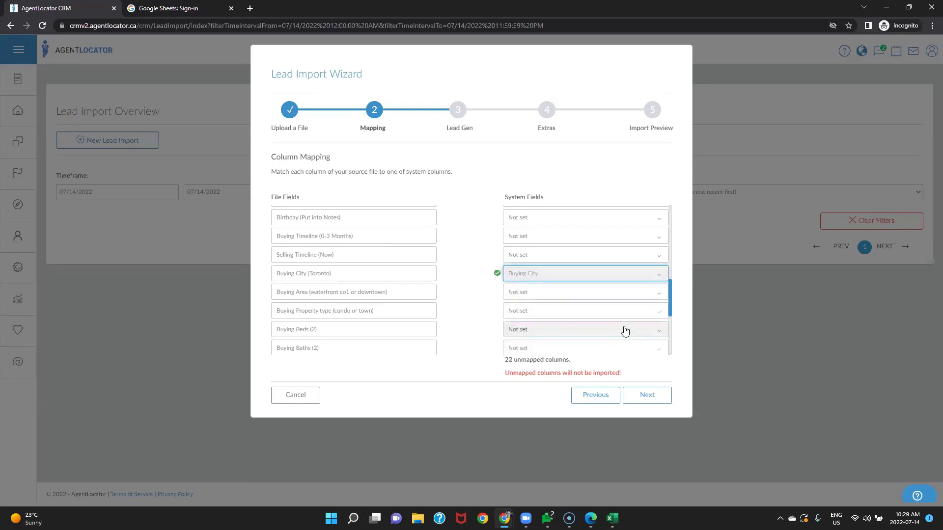
pyautogui.scroll(-1, 359, 309)
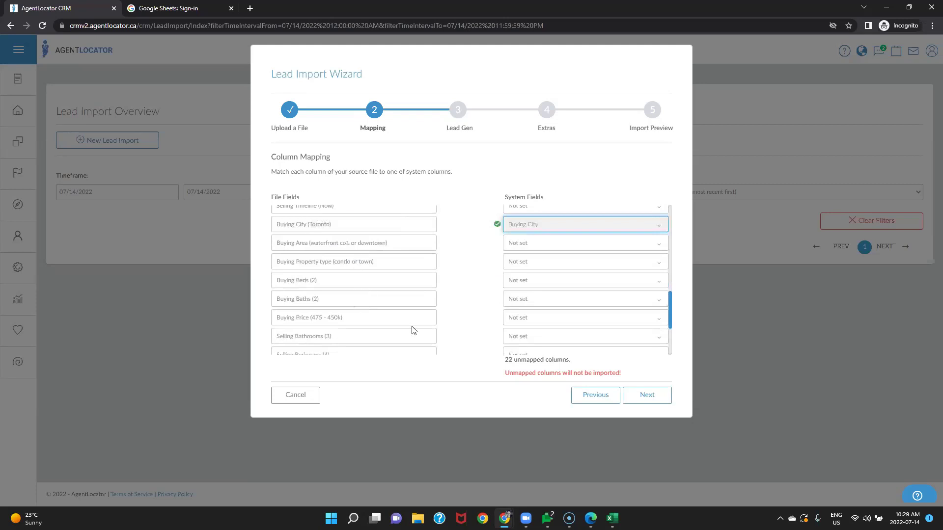
pyautogui.scroll(-1, 412, 330)
pyautogui.scroll(-1, 412, 328)
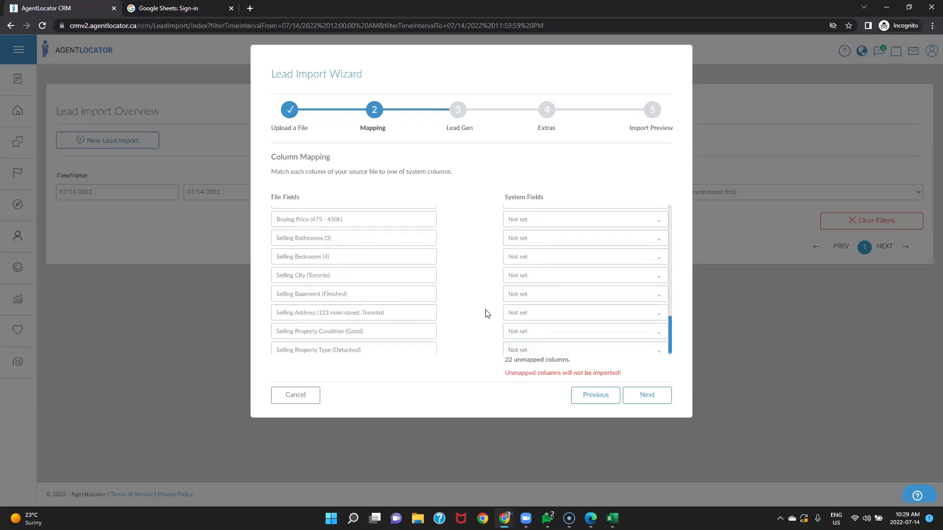
pyautogui.scroll(-1, 430, 279)
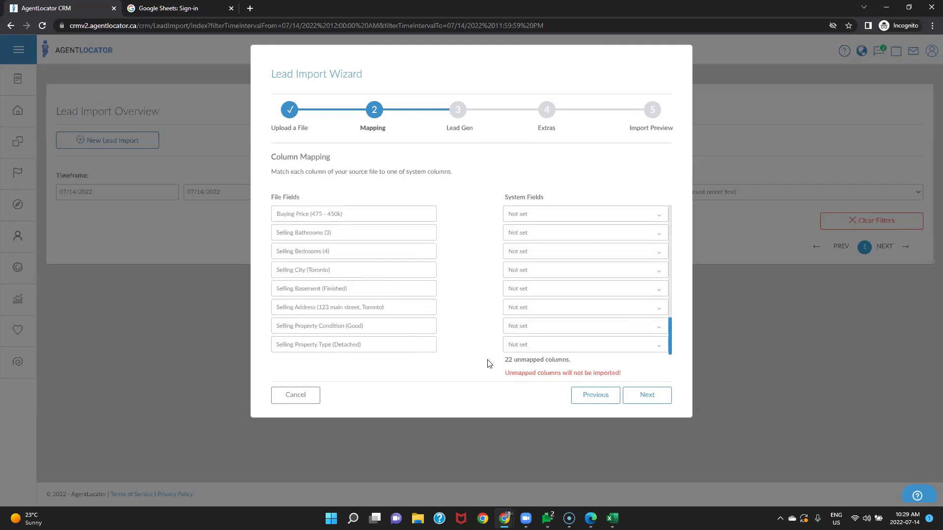
# Step: Map Selling Address to Selling Address and advance the wizard to the Lead Gen step
pyautogui.click(529, 308)
pyautogui.write('sell')
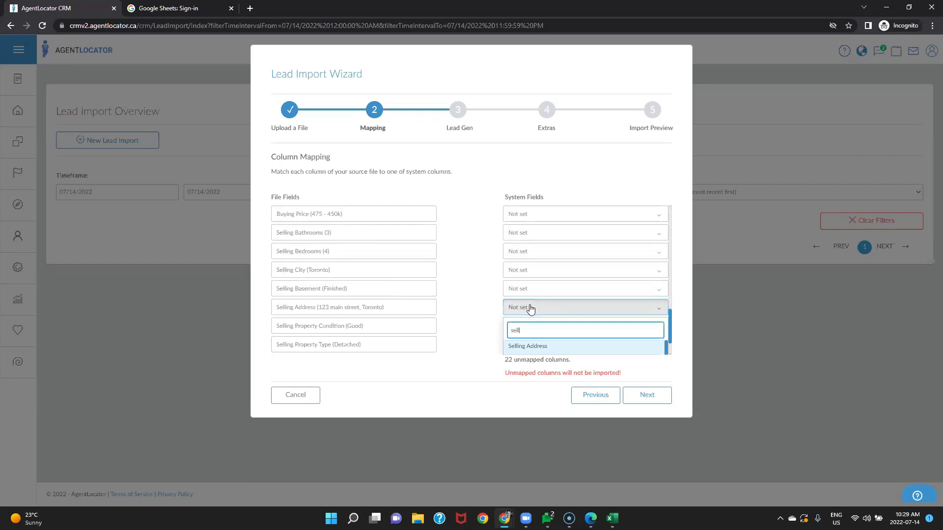
pyautogui.click(526, 347)
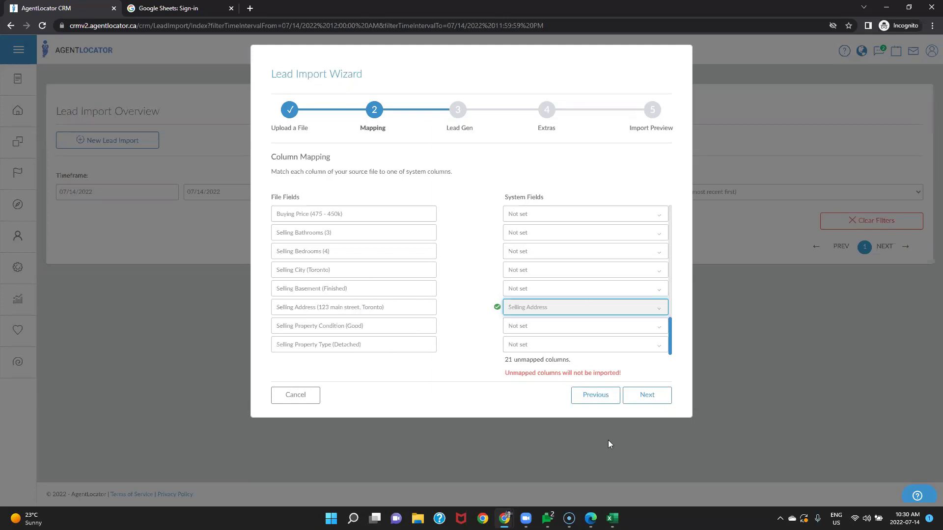
pyautogui.click(646, 395)
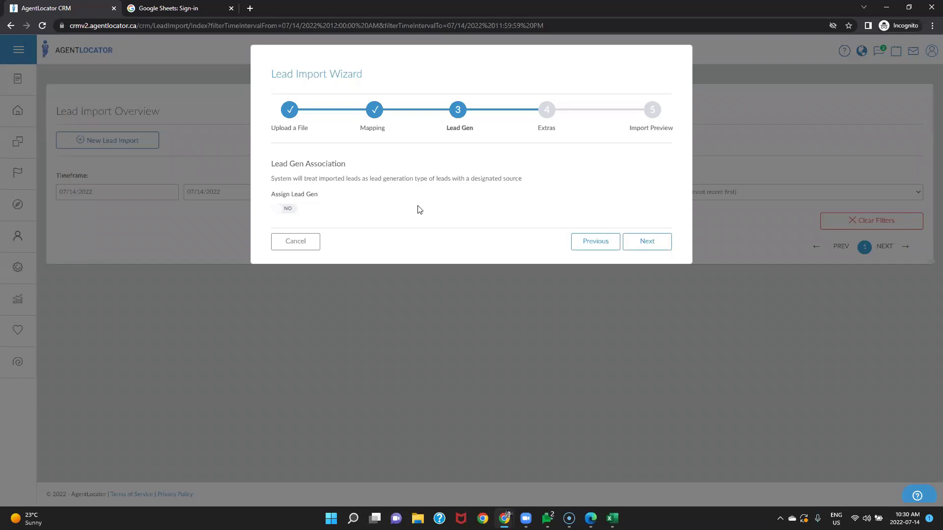
# Step: Set Assign Lead Gen to YES, with the training site as source and the LeadGen activation email template
pyautogui.click(276, 216)
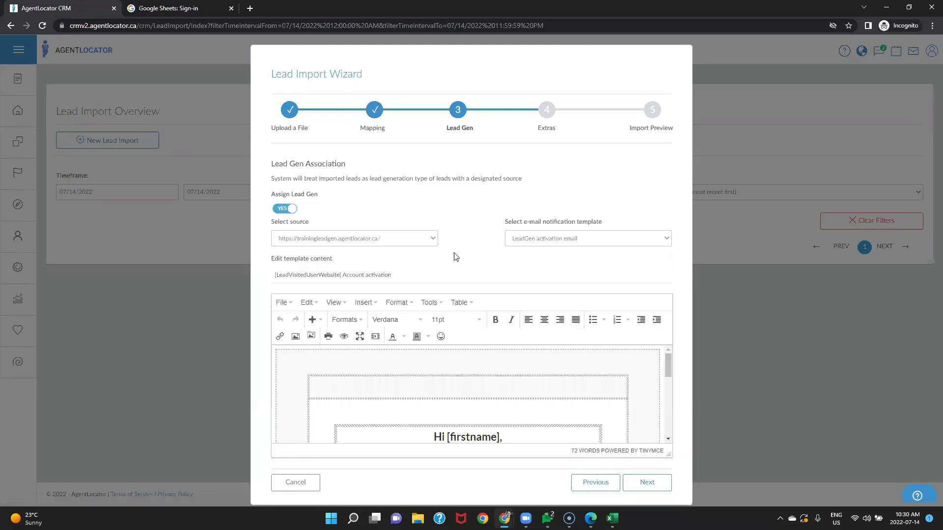
pyautogui.scroll(-5, 563, 380)
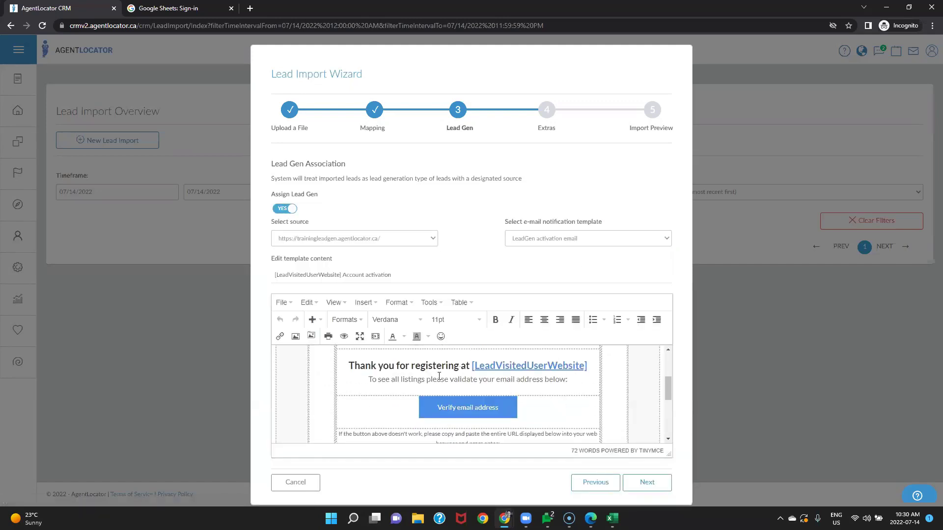
pyautogui.scroll(-3, 562, 380)
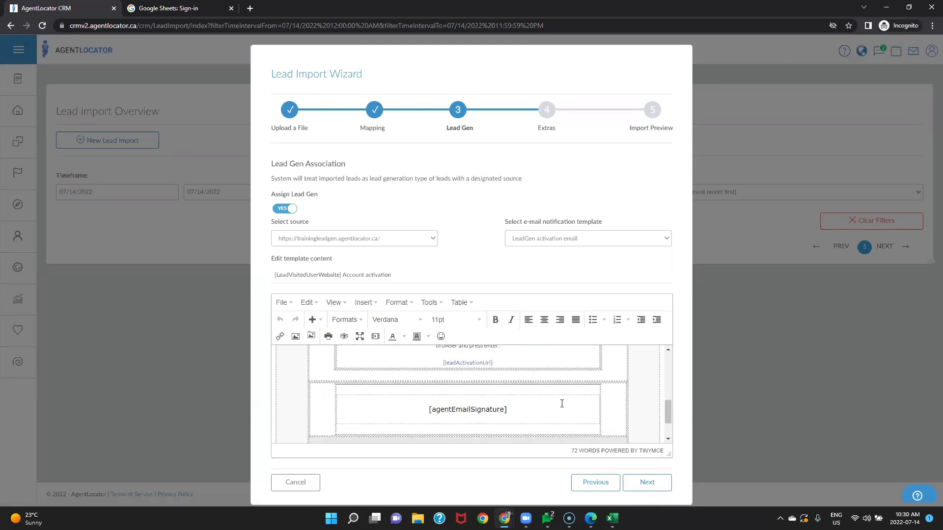
# Step: Review the LeadGen activation email template and place the cursor after 'Hi [firstname],'
pyautogui.click(561, 404)
pyautogui.scroll(3, 560, 403)
pyautogui.click(549, 370)
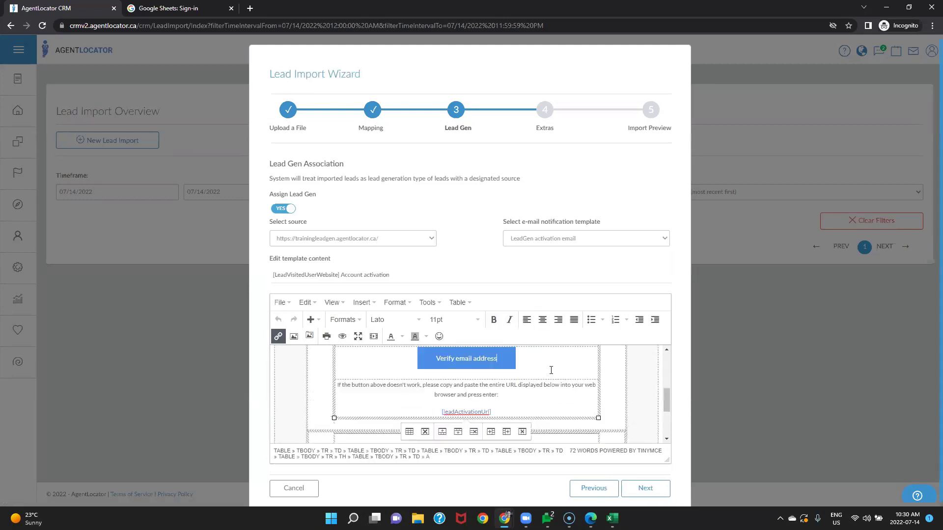
pyautogui.scroll(3, 540, 388)
pyautogui.scroll(-1, 516, 408)
pyautogui.scroll(1, 519, 393)
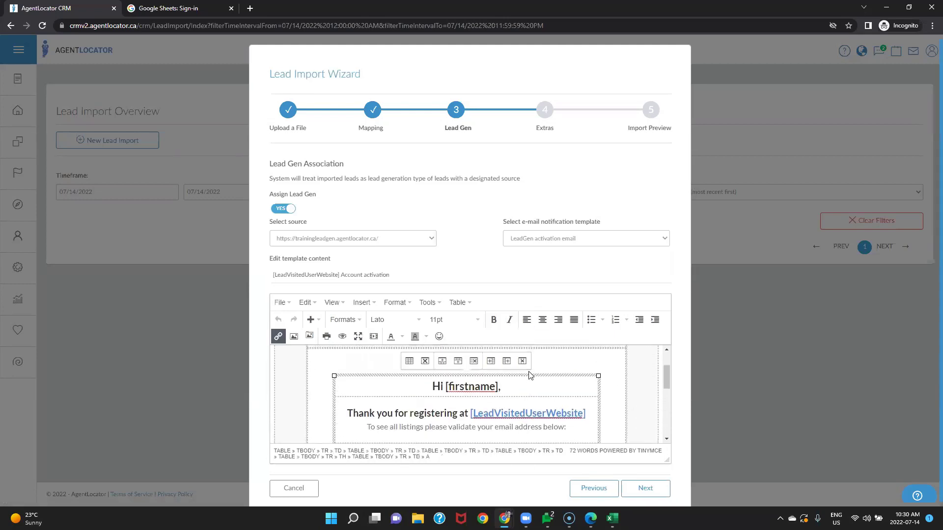
pyautogui.click(519, 393)
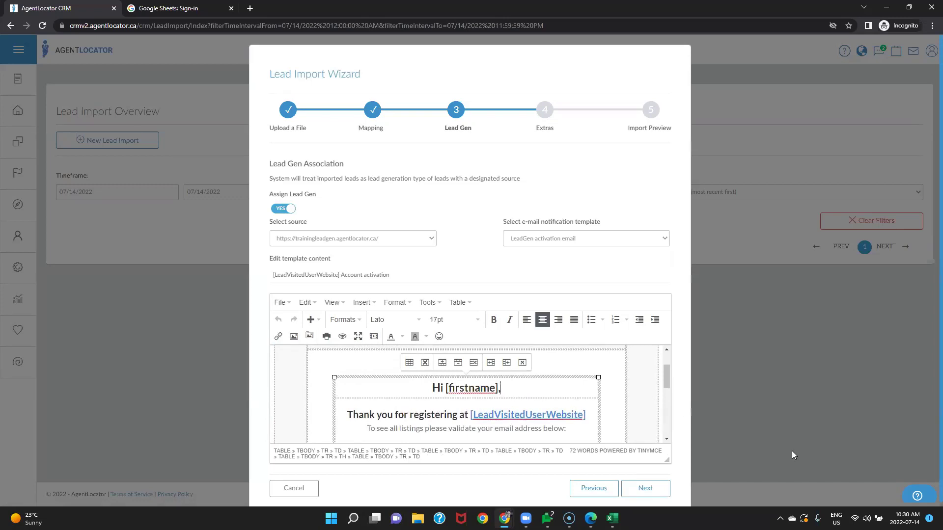
# Step: Add the line 'Check out my new website!!' below the greeting
pyautogui.press('Return')
pyautogui.press('Return')
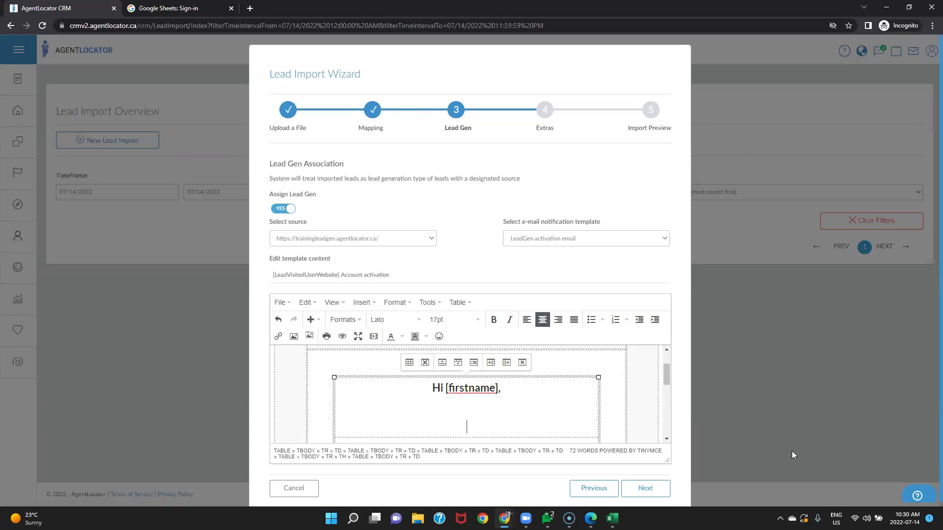
pyautogui.write('Check out o')
pyautogui.press('BackSpace')
pyautogui.write('myh')
pyautogui.press('BackSpace')
pyautogui.write('new')
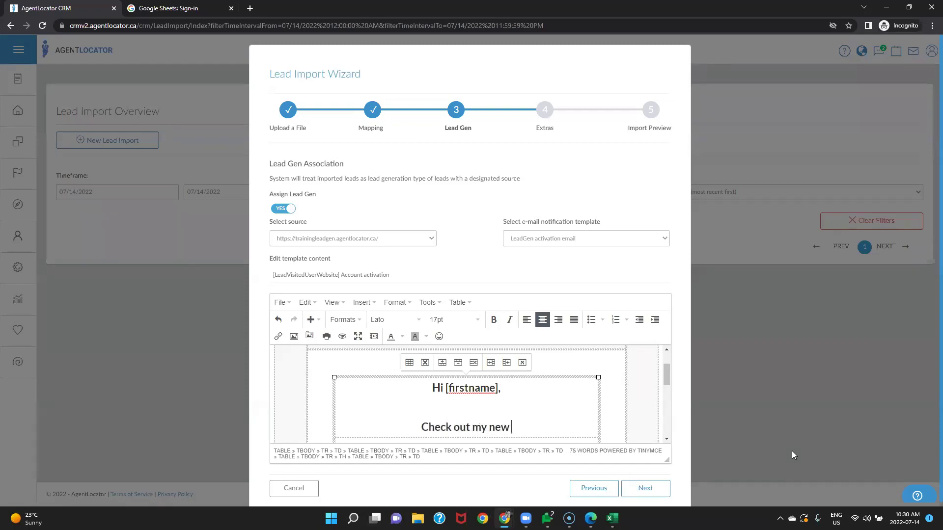
pyautogui.write(' website!!')
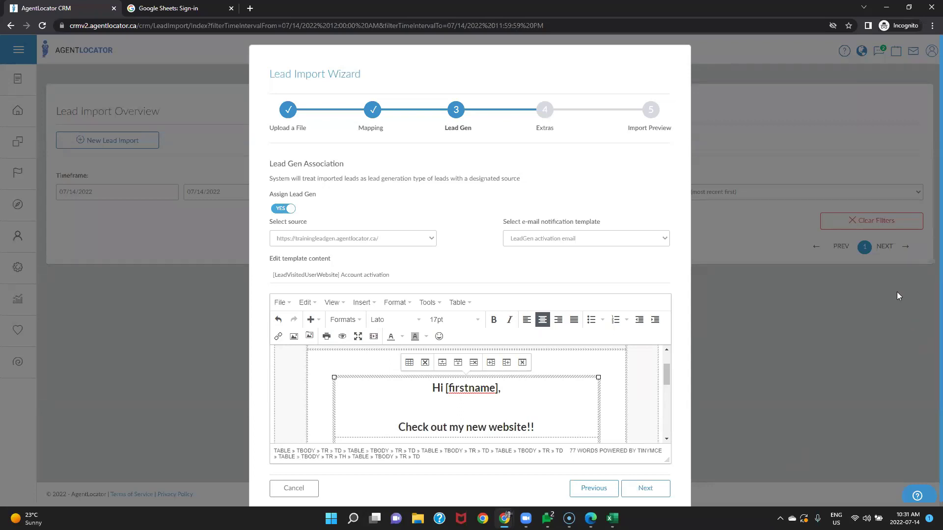
# Step: Confirm the LeadGen activation email template and training-site source, then go on to Extras
pyautogui.click(570, 245)
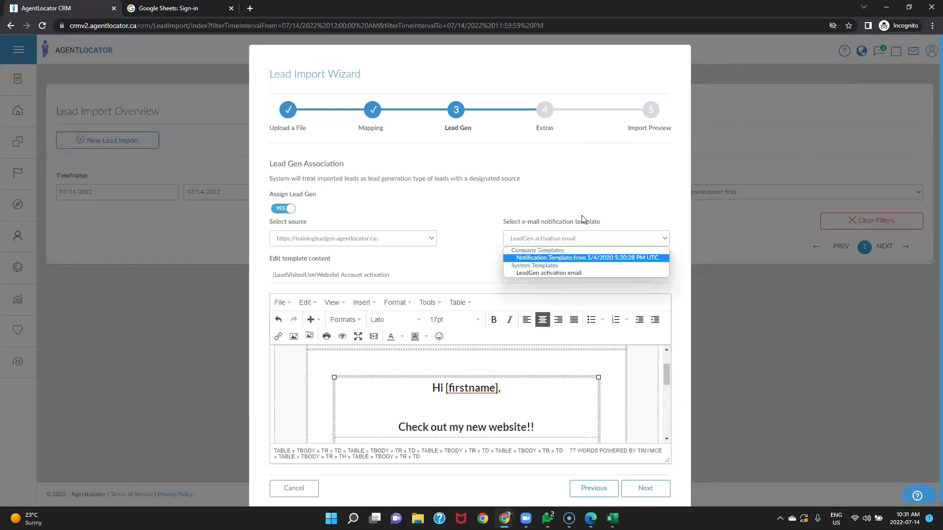
pyautogui.click(585, 201)
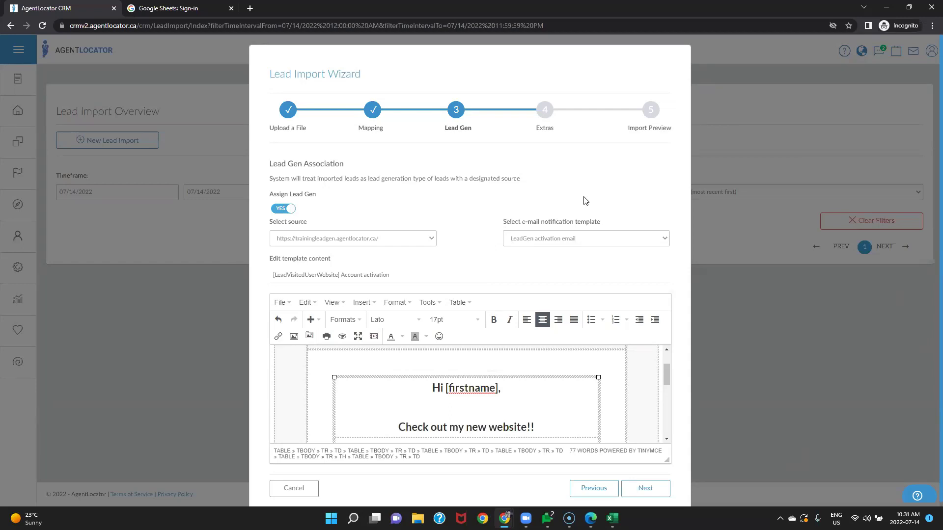
pyautogui.click(338, 243)
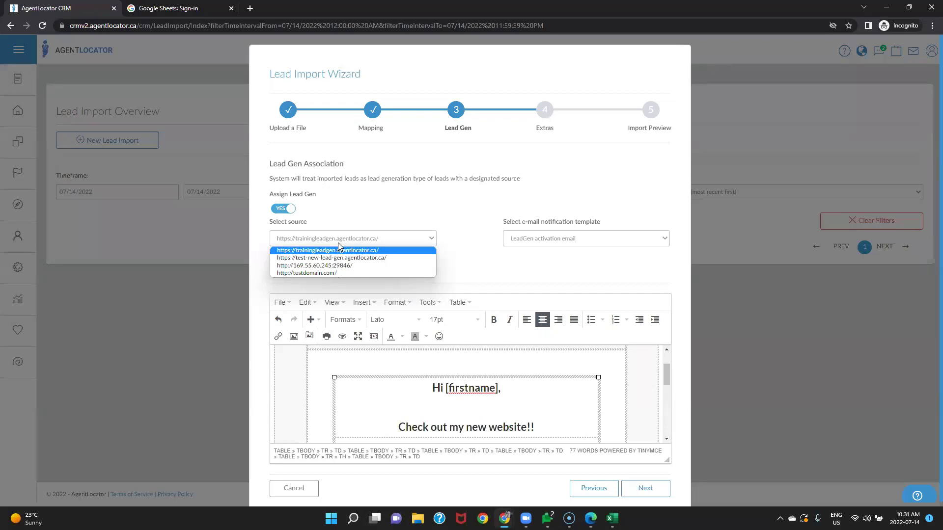
pyautogui.click(467, 261)
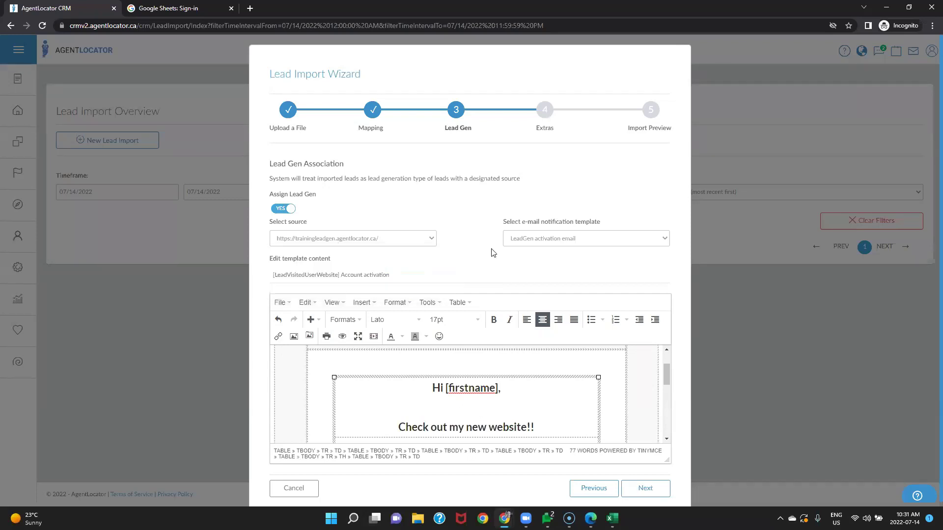
pyautogui.click(641, 484)
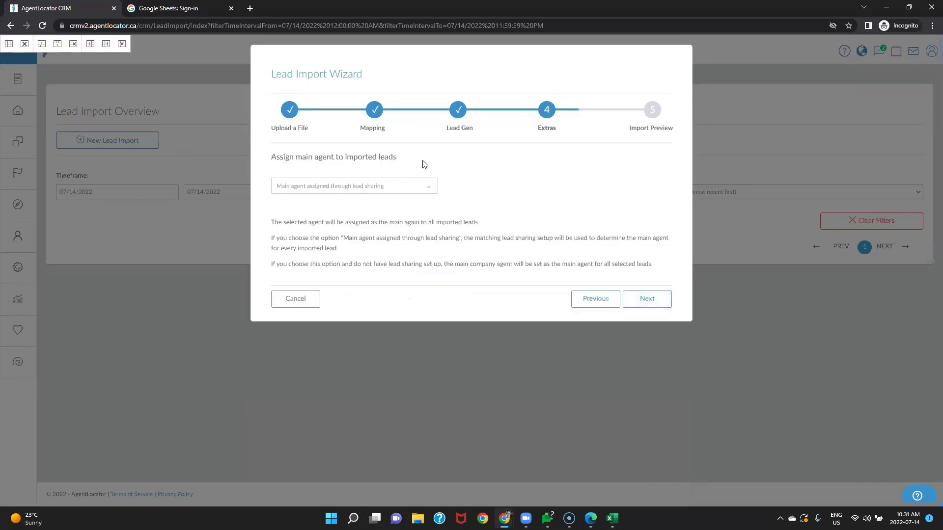
# Step: Choose AgentLocator Training as the main agent for the imported leads and proceed
pyautogui.click(360, 184)
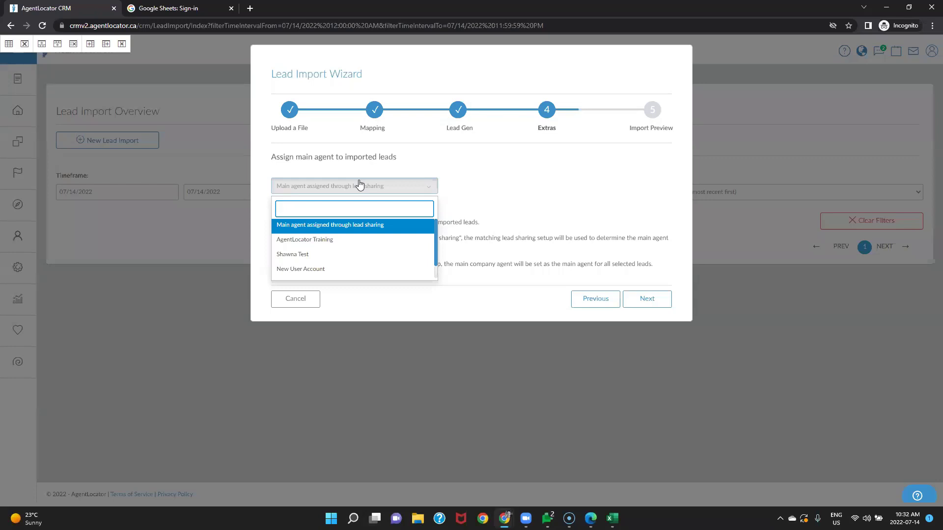
pyautogui.click(640, 193)
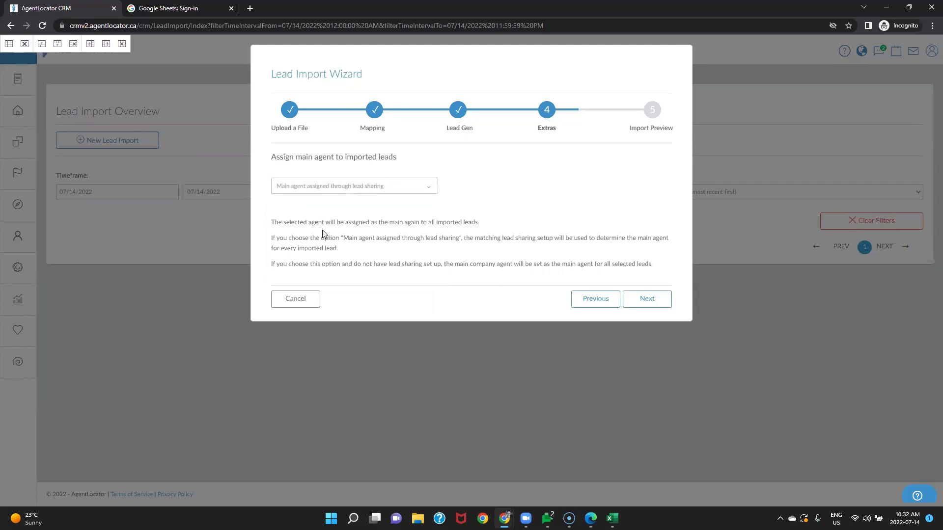
pyautogui.click(422, 191)
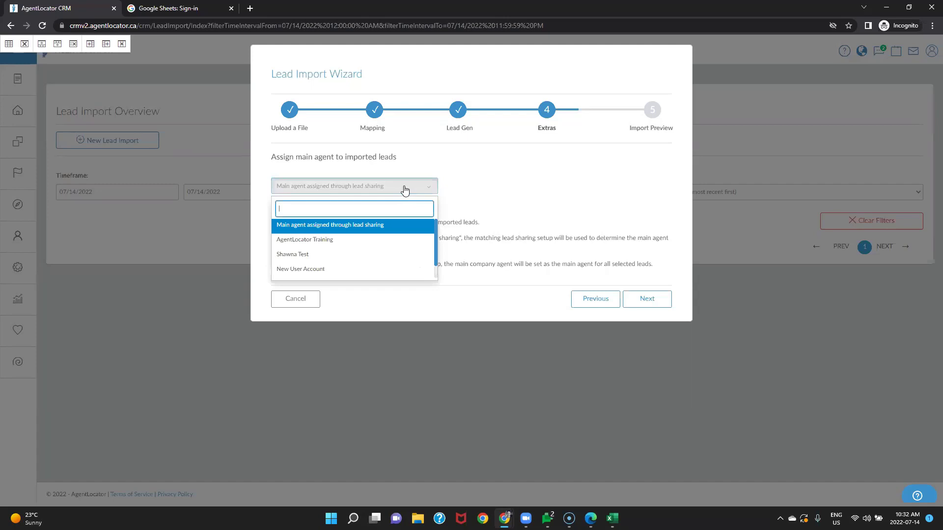
pyautogui.click(316, 240)
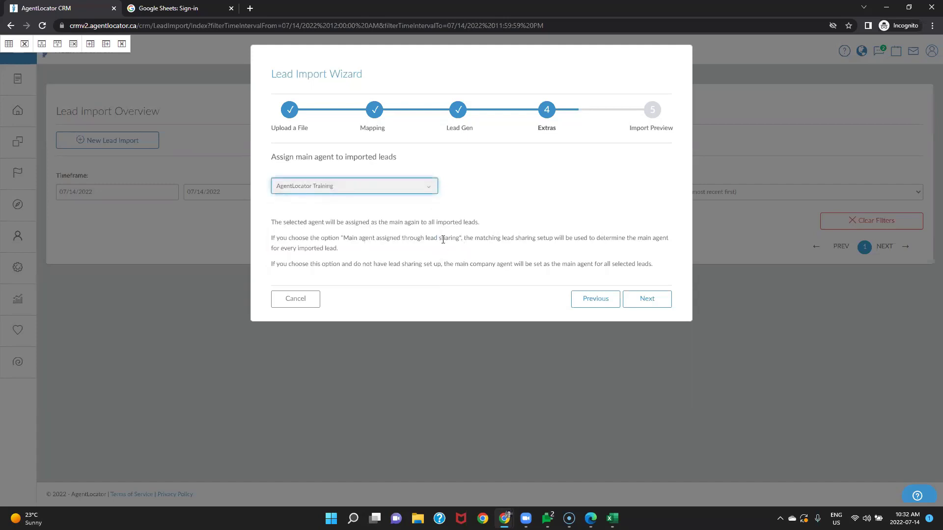
pyautogui.click(636, 303)
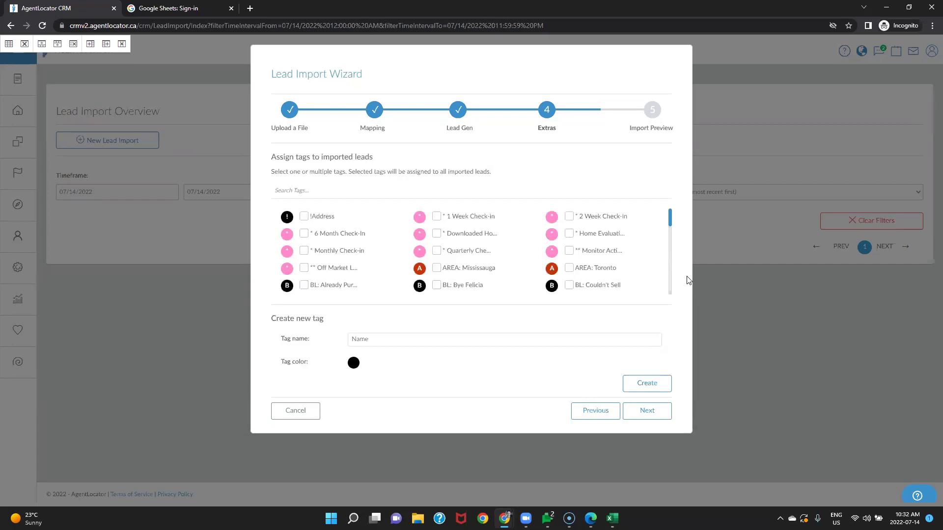
# Step: Tag the imported leads with the existing !Address tag
pyautogui.scroll(-10, 458, 261)
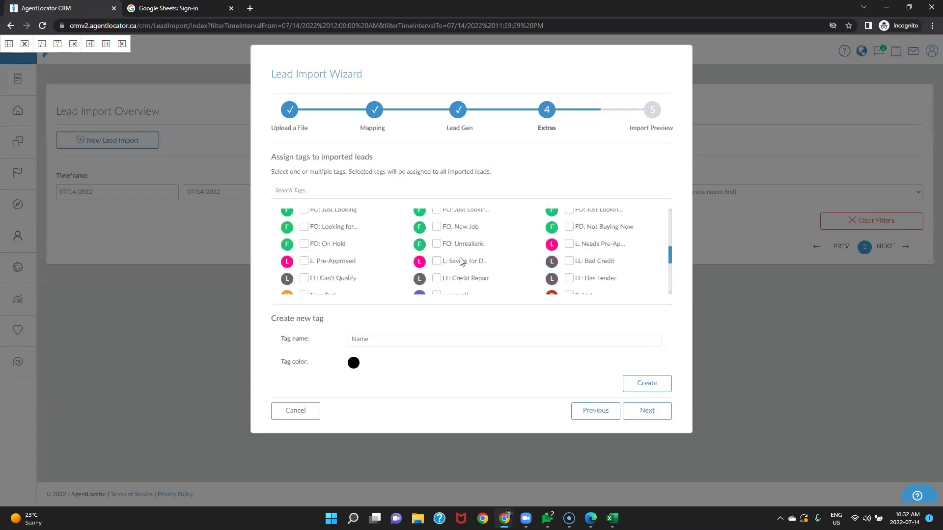
pyautogui.scroll(10, 458, 269)
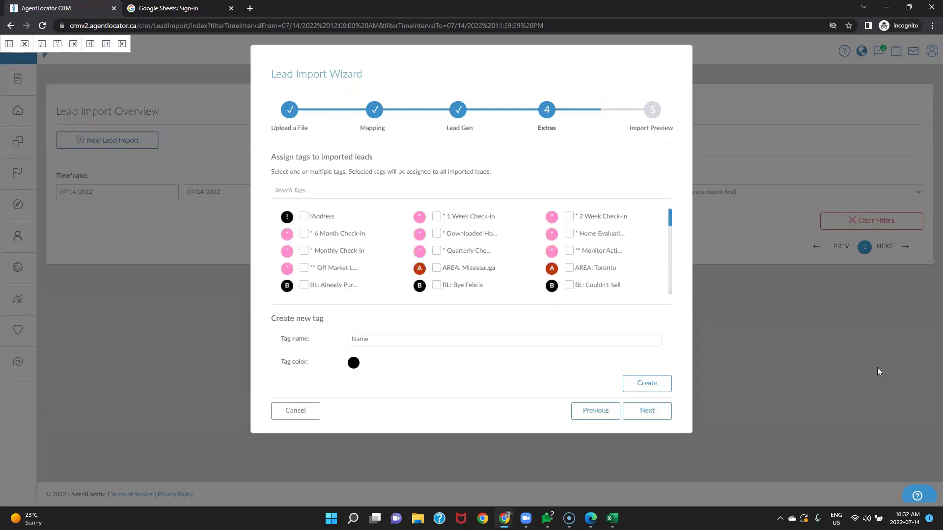
pyautogui.click(304, 217)
# Step: Create and assign a new yellow '!Happy!!' tag
pyautogui.click(406, 342)
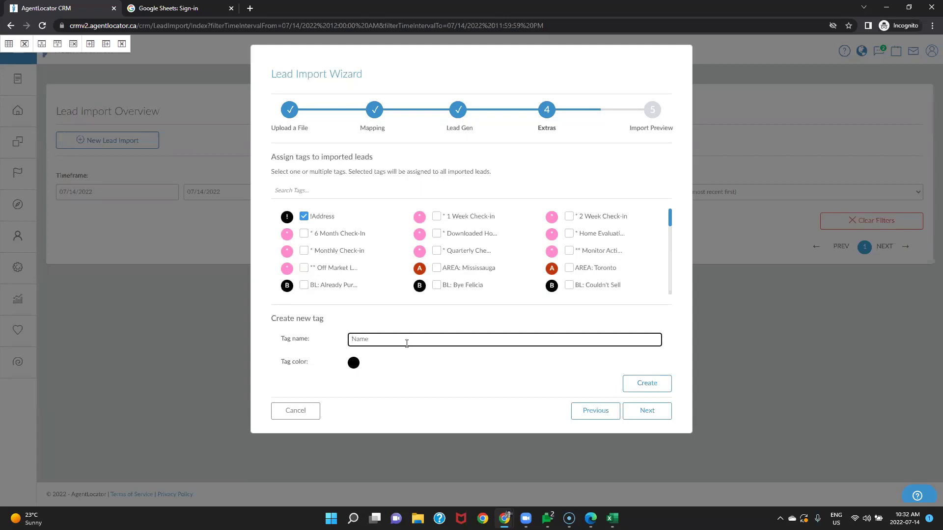
pyautogui.write('!')
pyautogui.write('Happ')
pyautogui.click(353, 362)
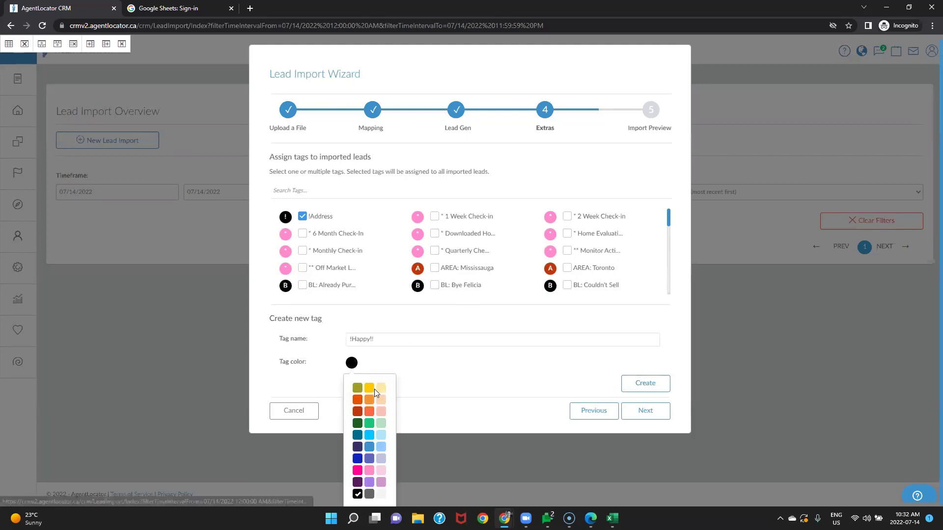
pyautogui.click(372, 388)
pyautogui.click(643, 383)
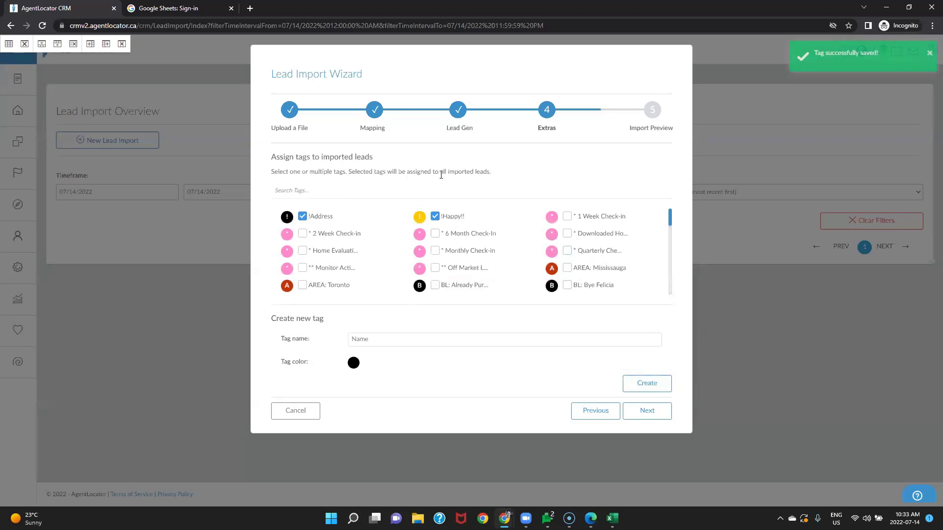
pyautogui.click(645, 410)
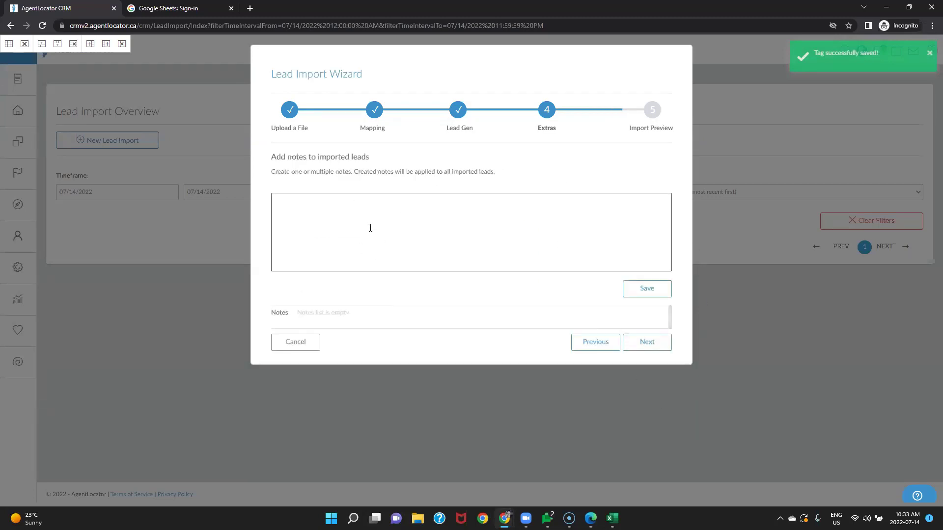
# Step: Add and save the note 'specific notes to the import' for all imported leads
pyautogui.click(367, 210)
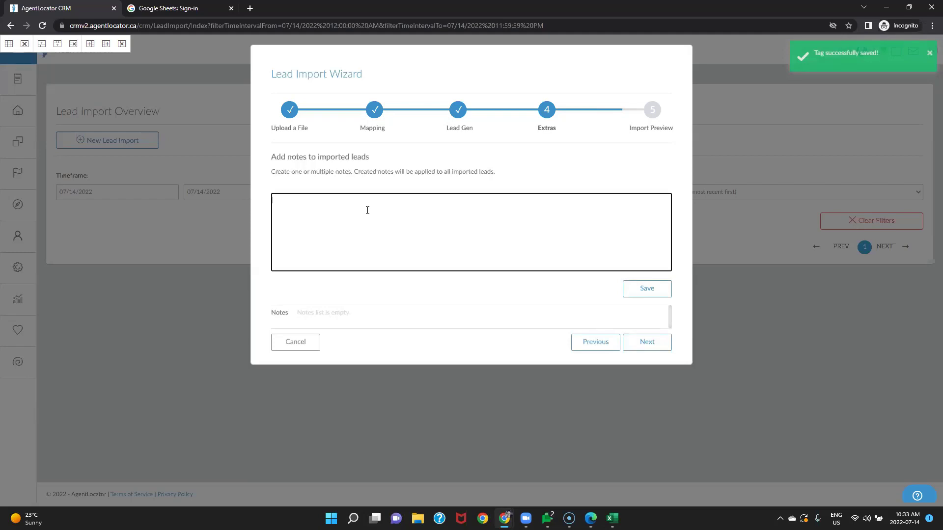
pyautogui.write('speci')
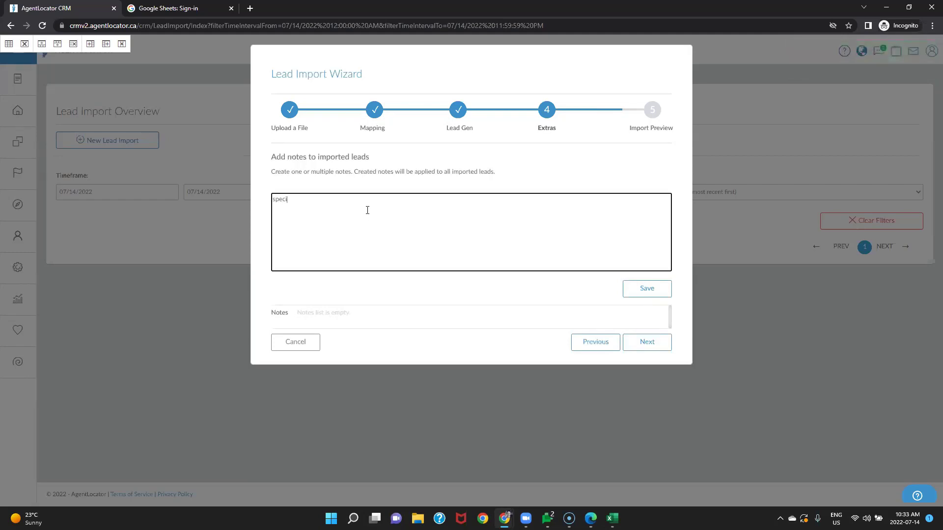
pyautogui.write('fic notes to the import')
pyautogui.click(636, 290)
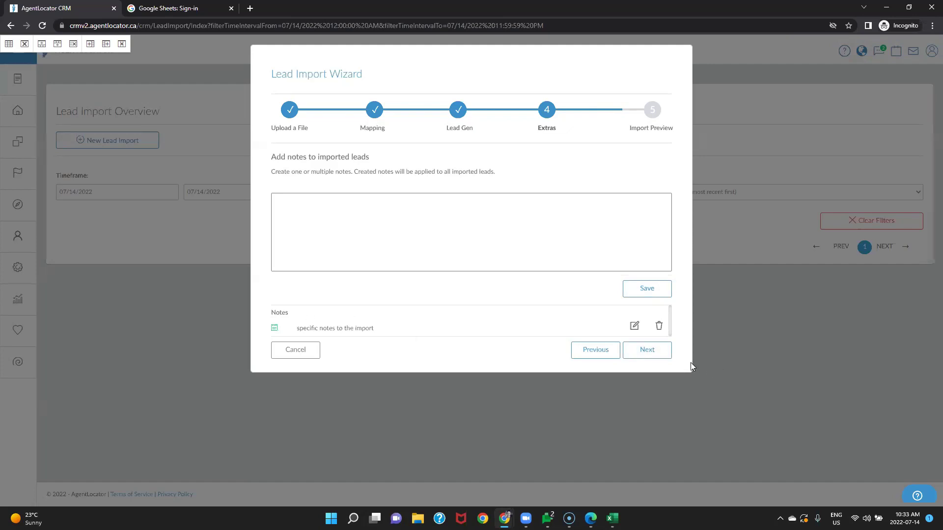
# Step: Assign the 'No Response Lead (11 steps)' campaign to the imported leads
pyautogui.click(648, 353)
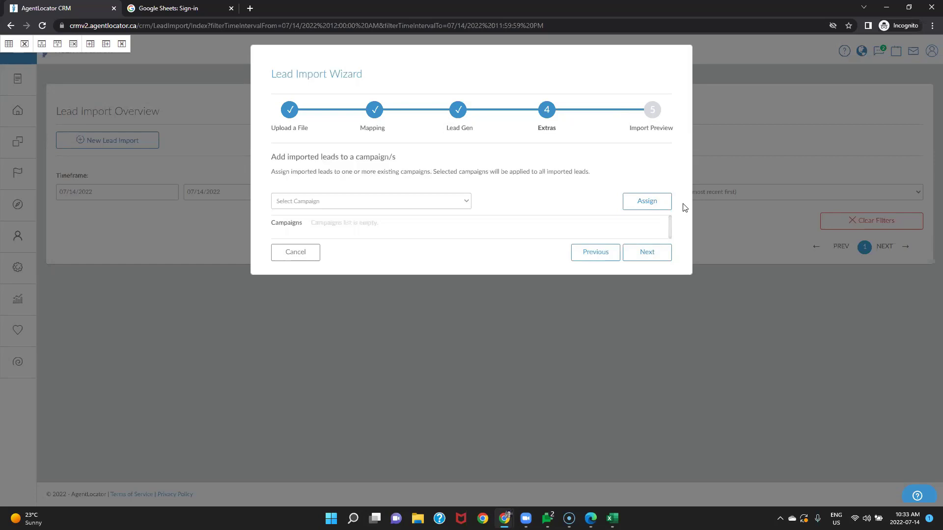
pyautogui.click(417, 206)
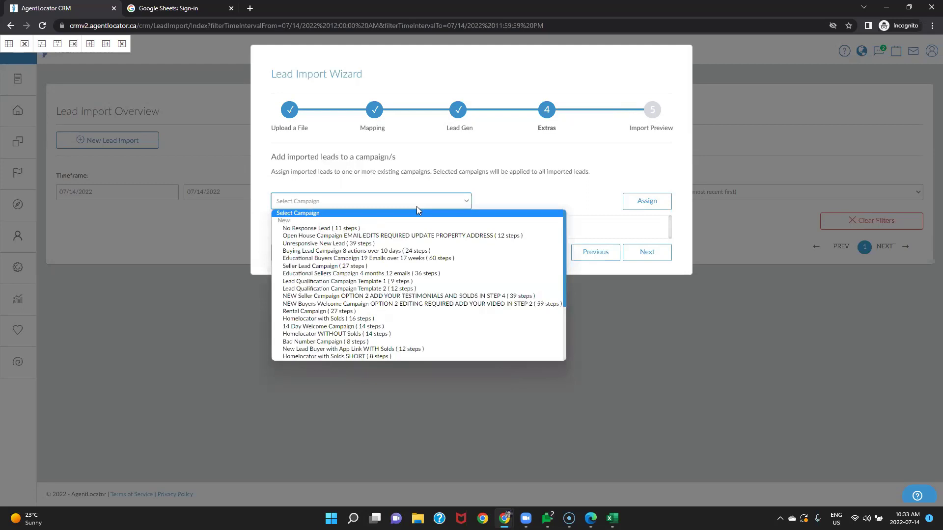
pyautogui.click(351, 230)
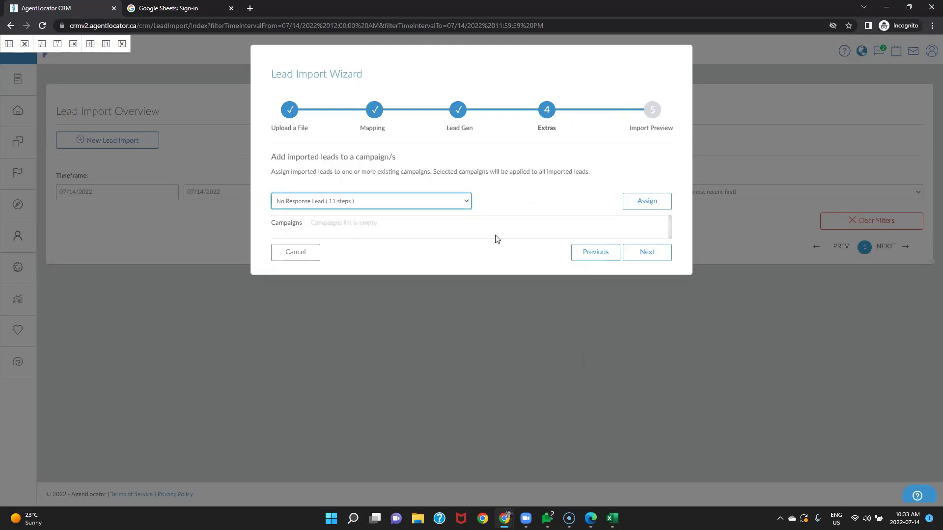
pyautogui.click(638, 204)
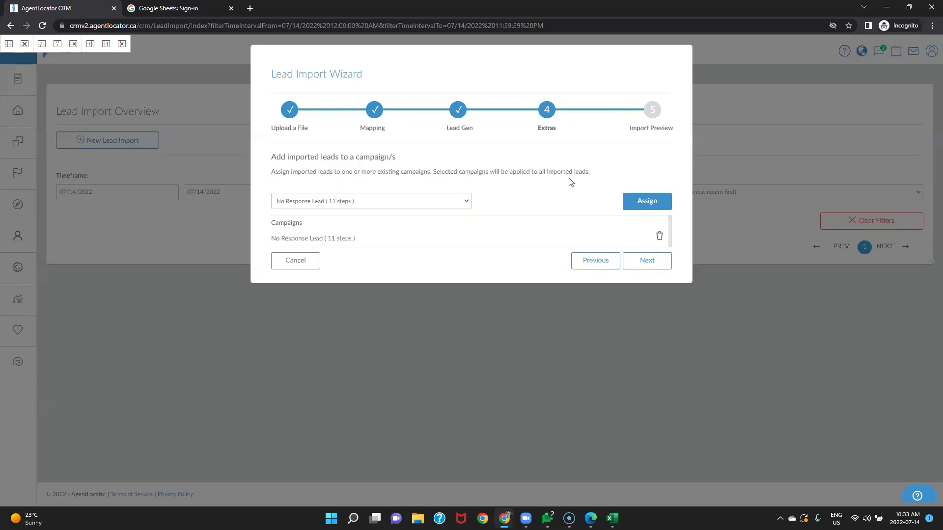
# Step: Review the Import Preview: 1 lead, 11 mapped and 21 unmapped columns, plus extras
pyautogui.click(637, 264)
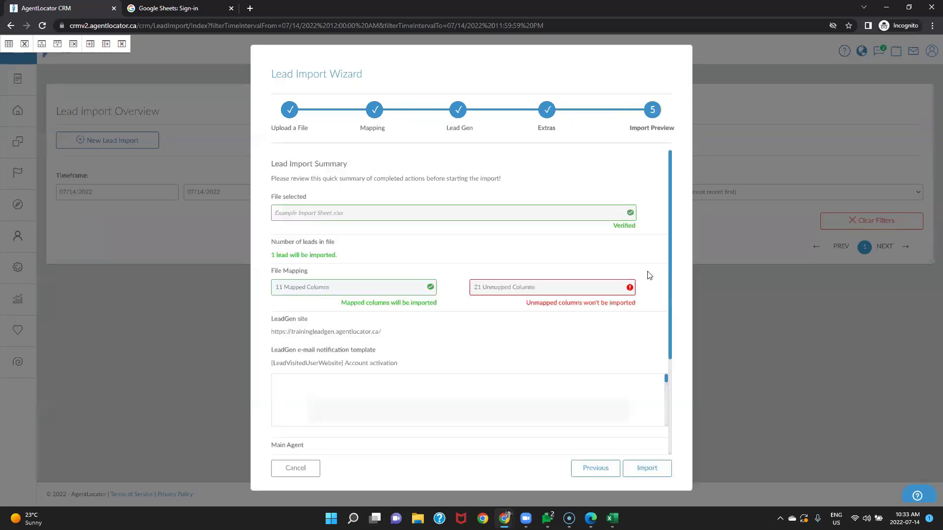
pyautogui.scroll(-2, 649, 274)
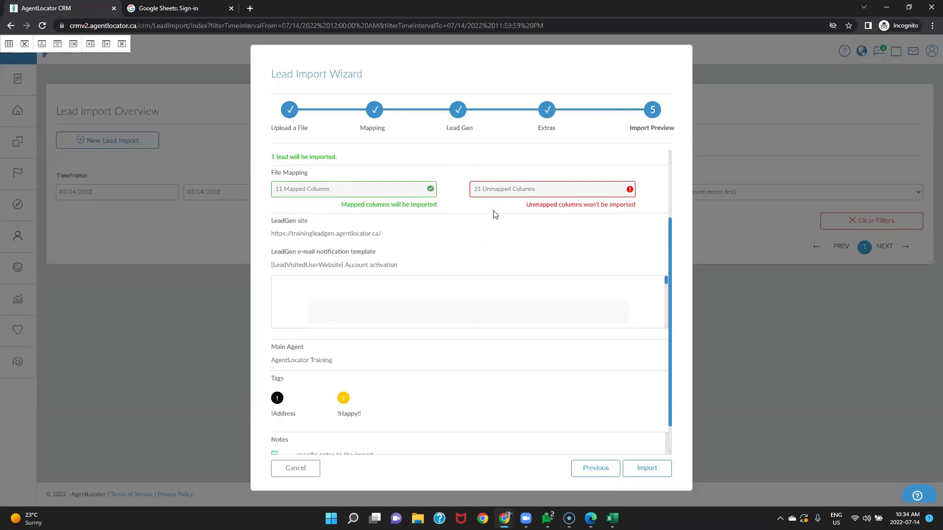
pyautogui.click(505, 188)
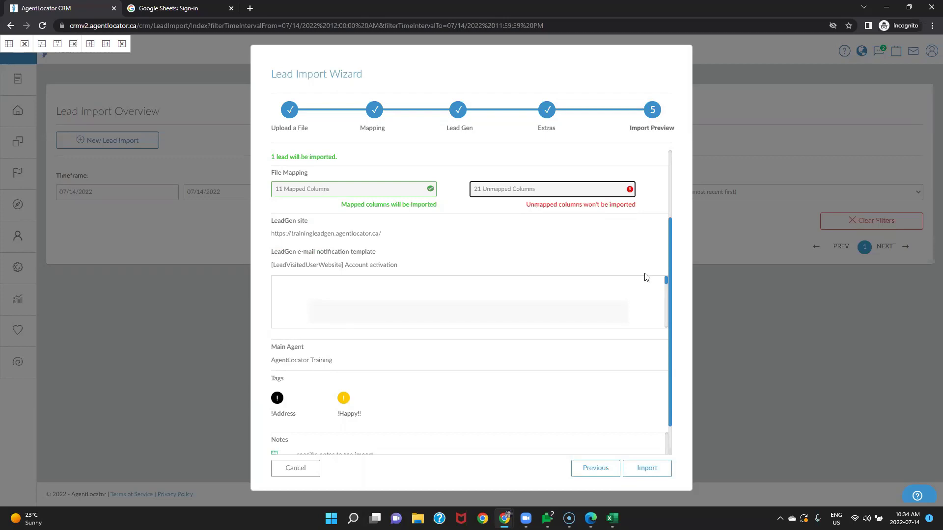
pyautogui.scroll(-1, 645, 277)
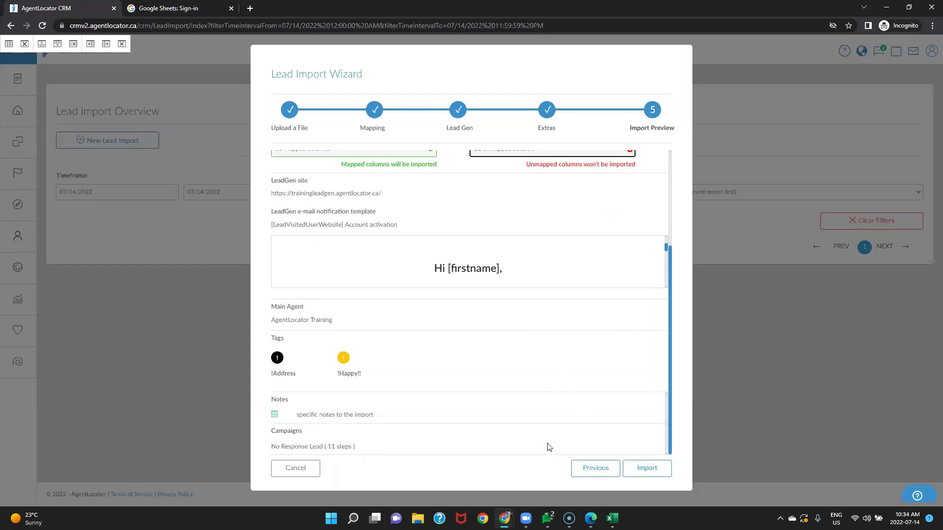
pyautogui.scroll(-5, 638, 252)
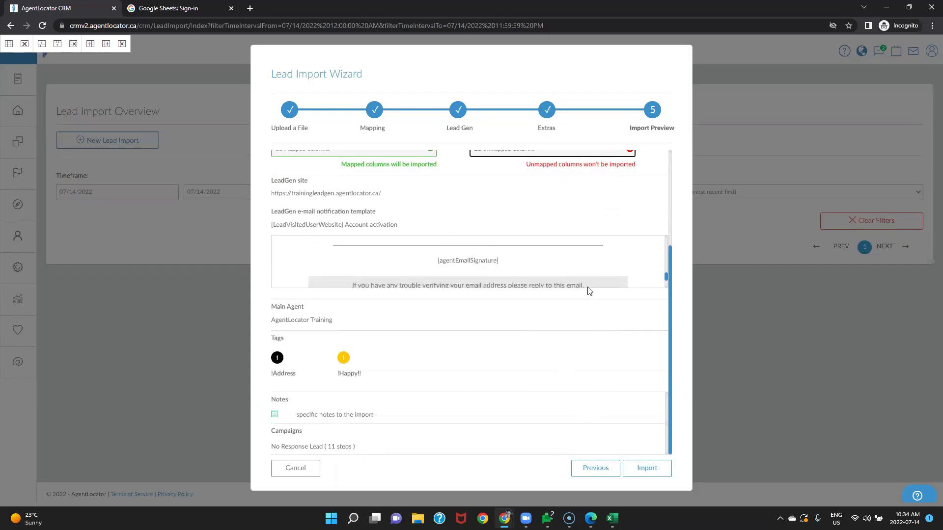
pyautogui.scroll(3, 627, 378)
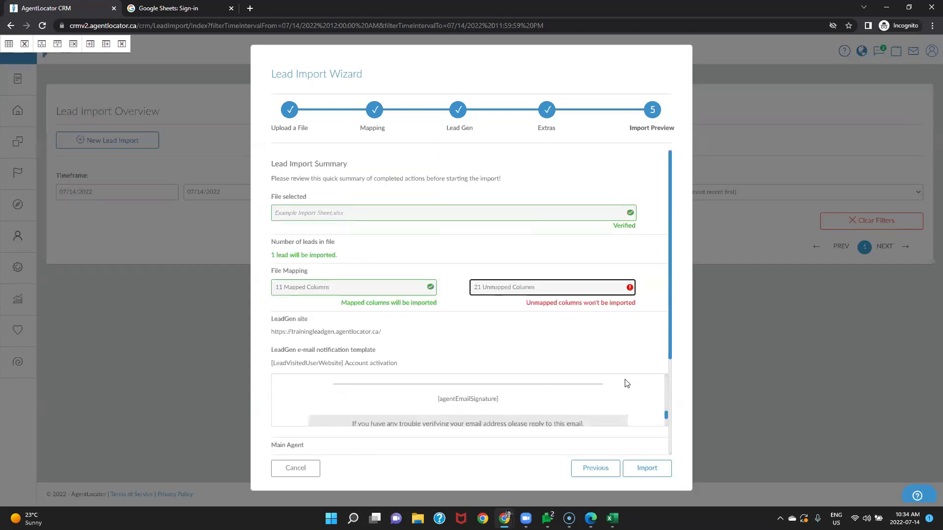
# Step: Start the import so today's 10:34 AM import is queued
pyautogui.click(664, 471)
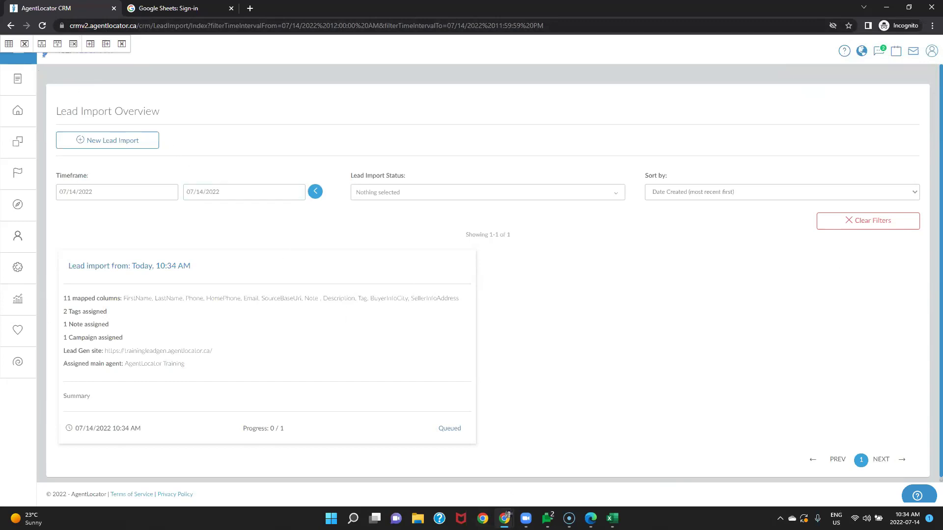
# Step: Bring the Example Import Sheet workbook forward in Excel and close it
pyautogui.click(612, 519)
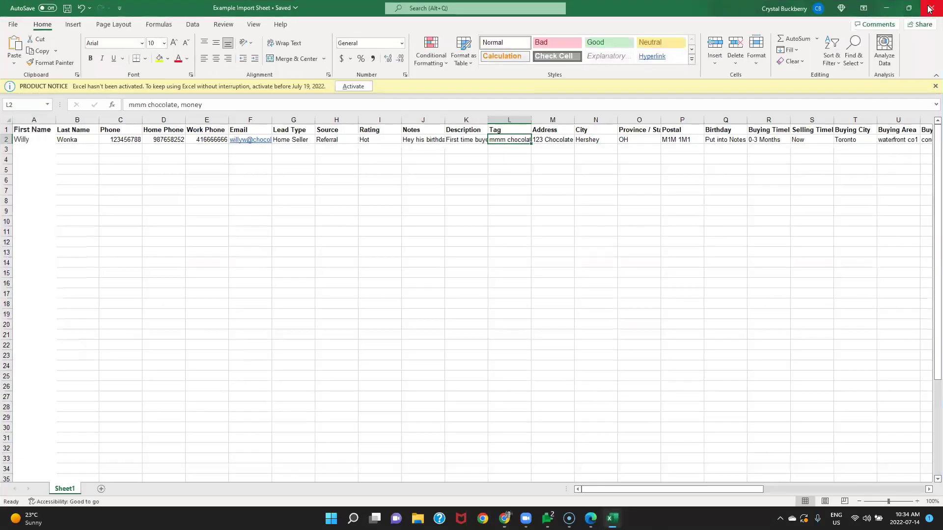
pyautogui.click(929, 8)
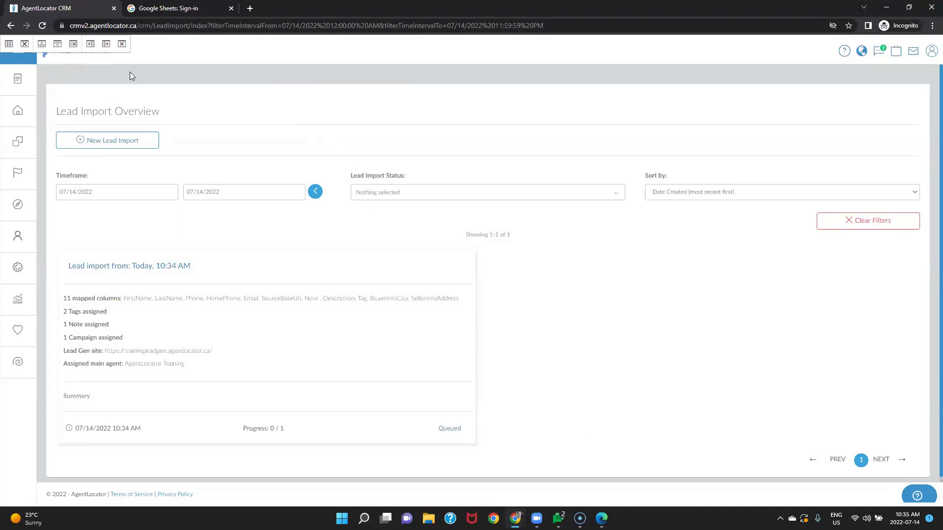
# Step: Reload the import overview, then open the Leads list with the new lead on top
pyautogui.click(43, 25)
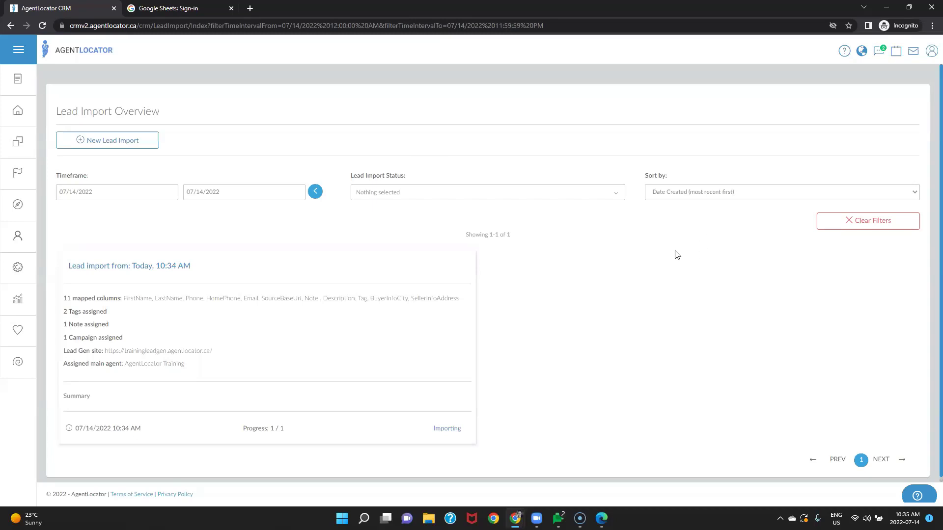
pyautogui.click(19, 112)
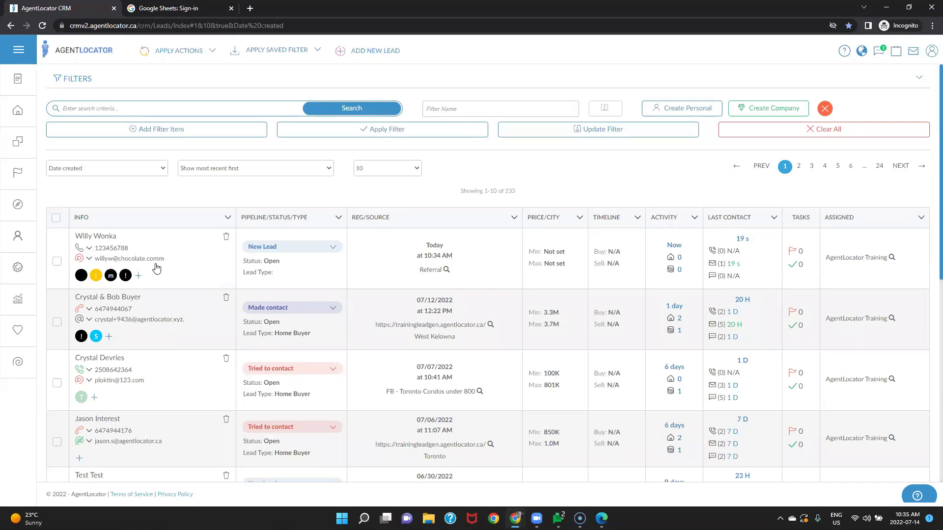
pyautogui.moveTo(80, 261)
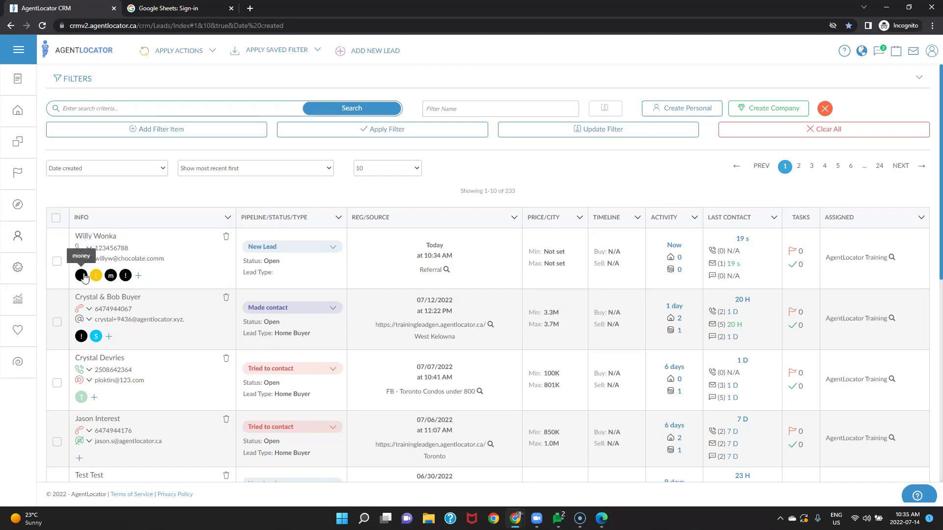
pyautogui.moveTo(113, 279)
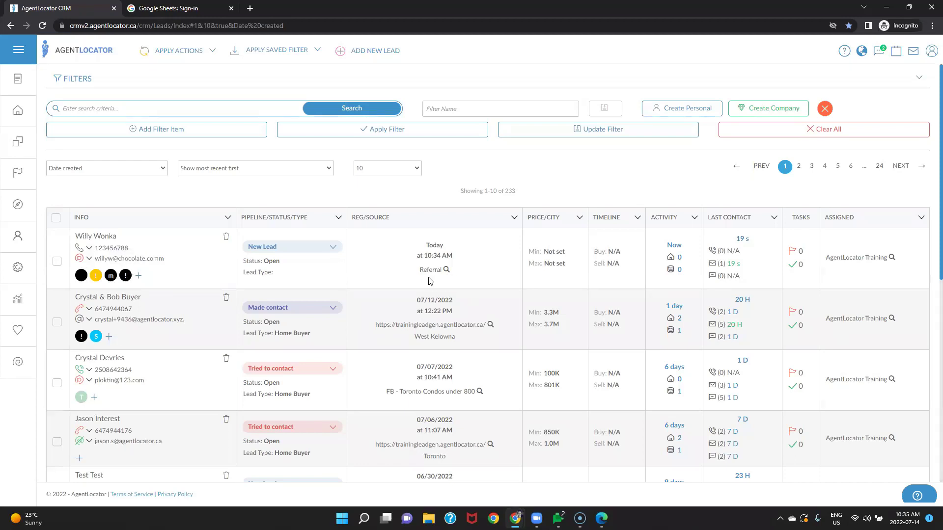
pyautogui.scroll(-5, 428, 280)
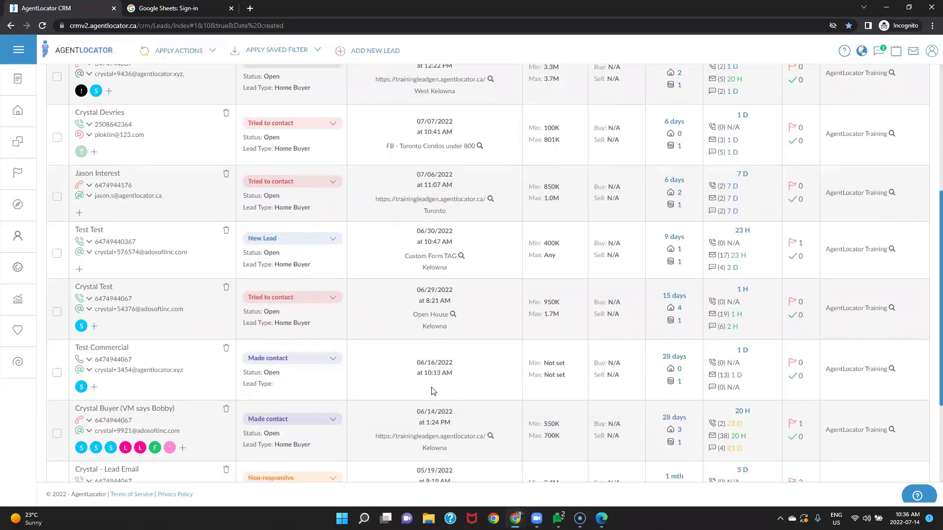
pyautogui.scroll(5, 432, 390)
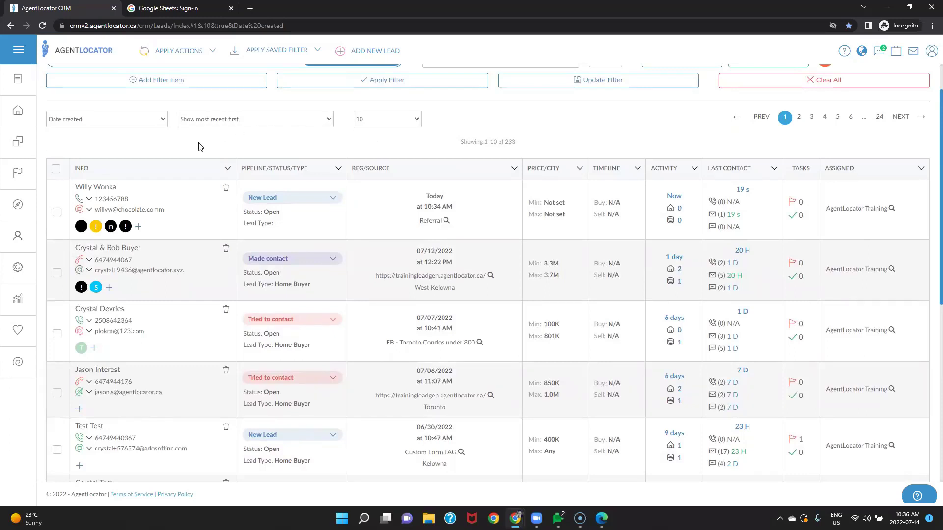
# Step: Open the imported lead's record and view its bounced Account activation email under E-mails (1)
pyautogui.click(102, 188)
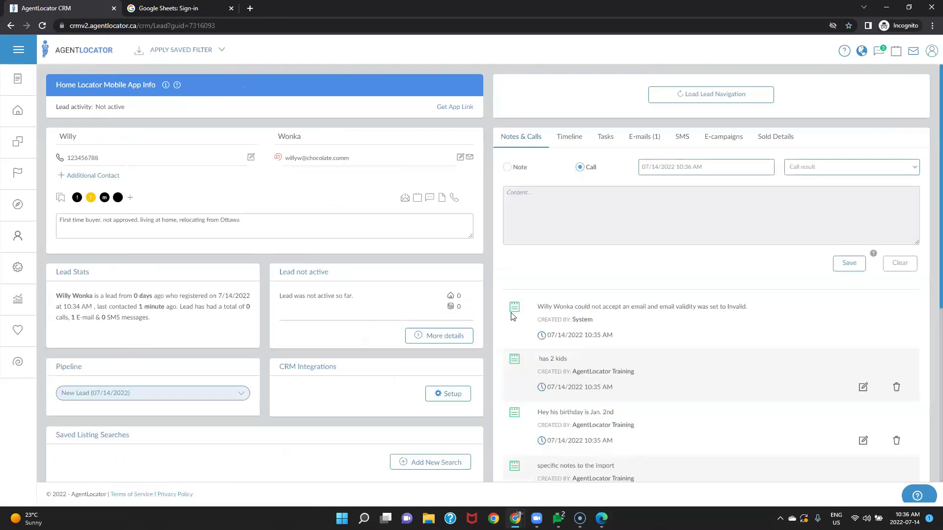
pyautogui.click(647, 137)
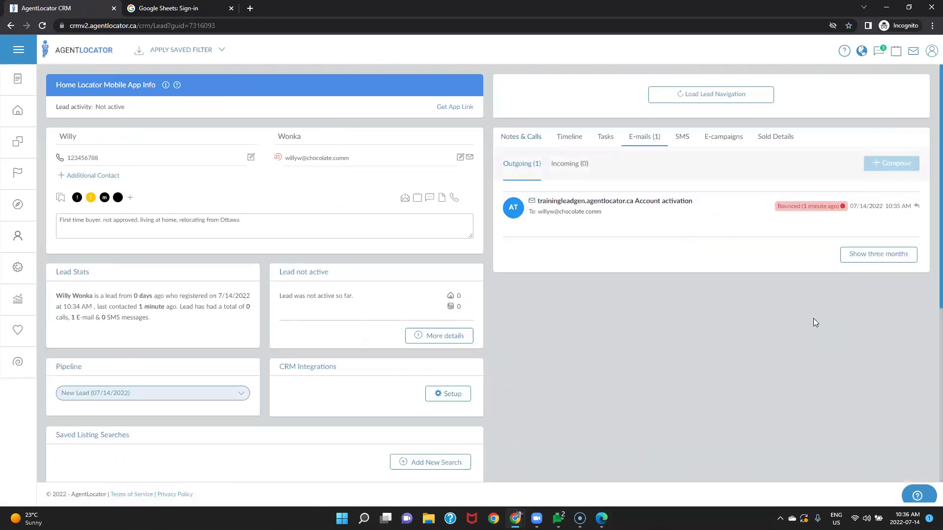
pyautogui.click(593, 204)
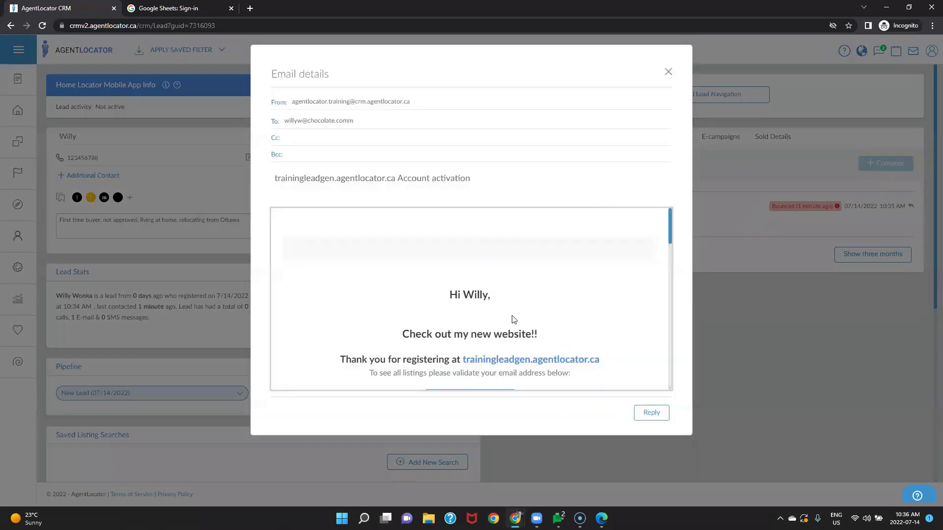
pyautogui.scroll(-2, 612, 303)
pyautogui.scroll(-1, 604, 306)
pyautogui.scroll(1, 369, 264)
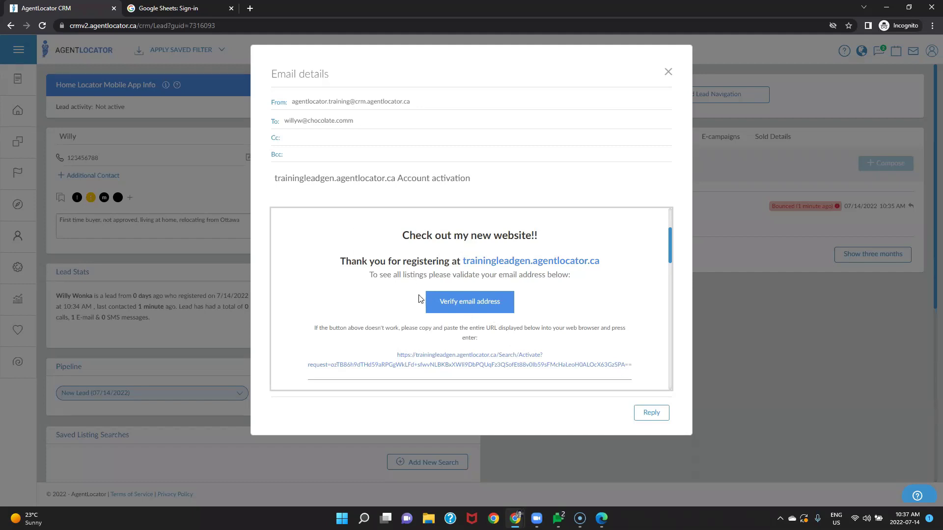
pyautogui.scroll(2, 668, 331)
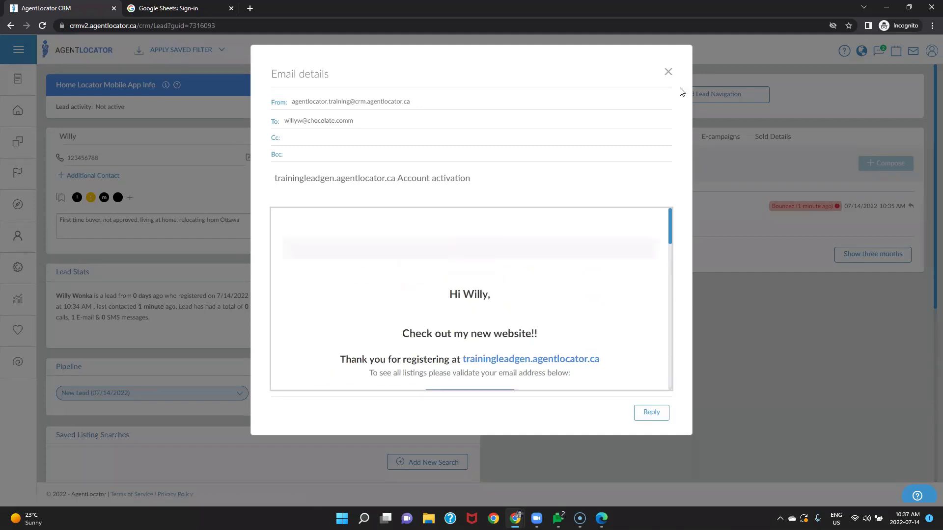
# Step: Close the activation email and view the lead's E-campaigns, with No Response Lead at 9%
pyautogui.click(668, 72)
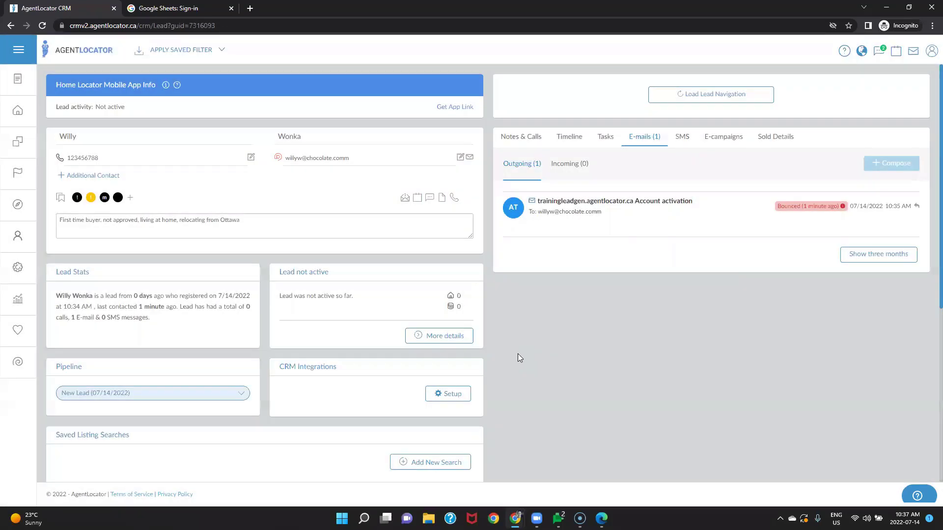
pyautogui.click(723, 137)
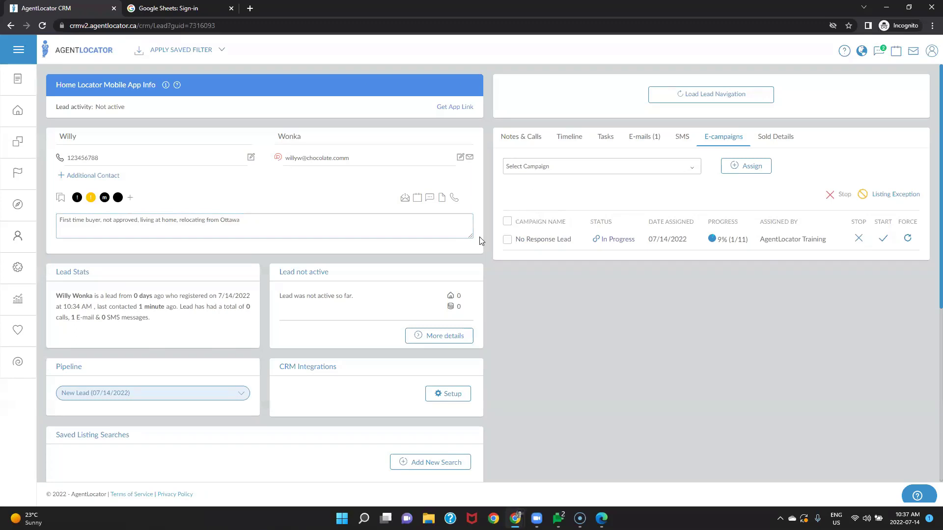
# Step: Show the lead's Notes & Calls list and scroll down through it
pyautogui.click(519, 138)
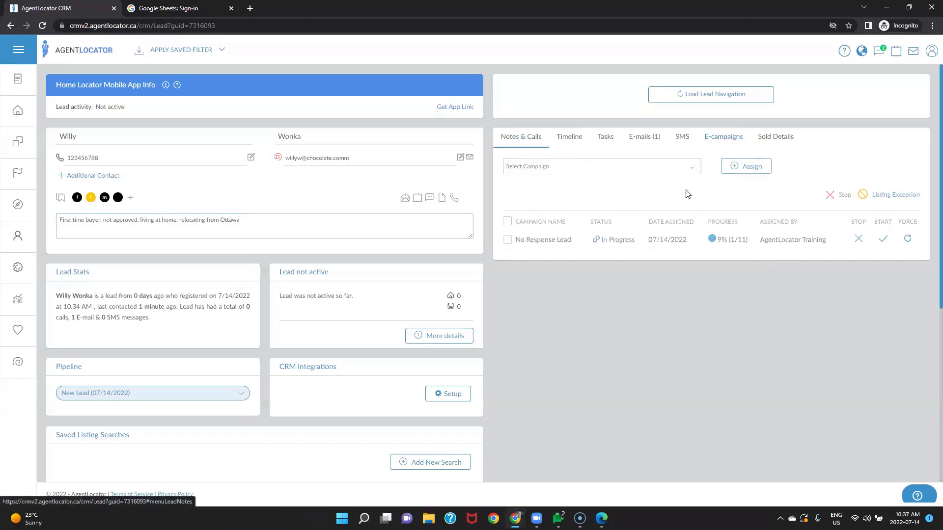
pyautogui.scroll(-3, 929, 316)
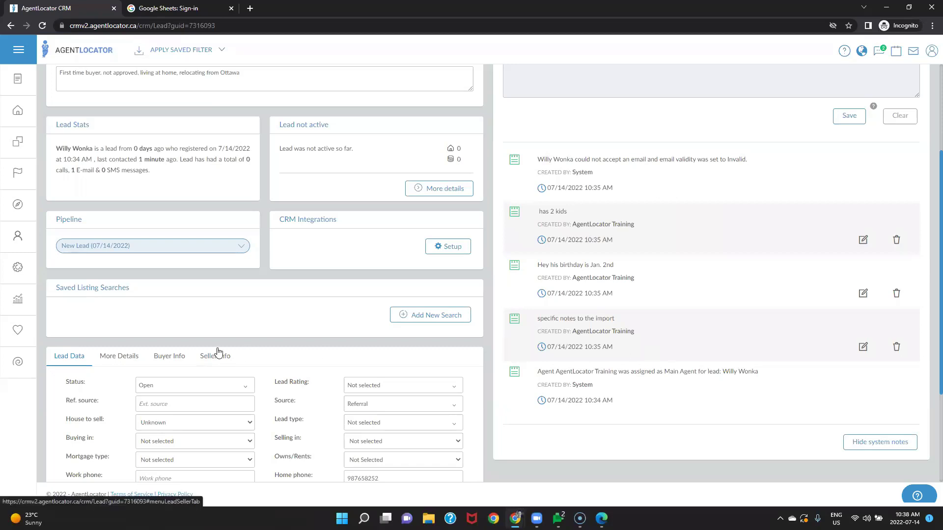
pyautogui.scroll(-1, 219, 351)
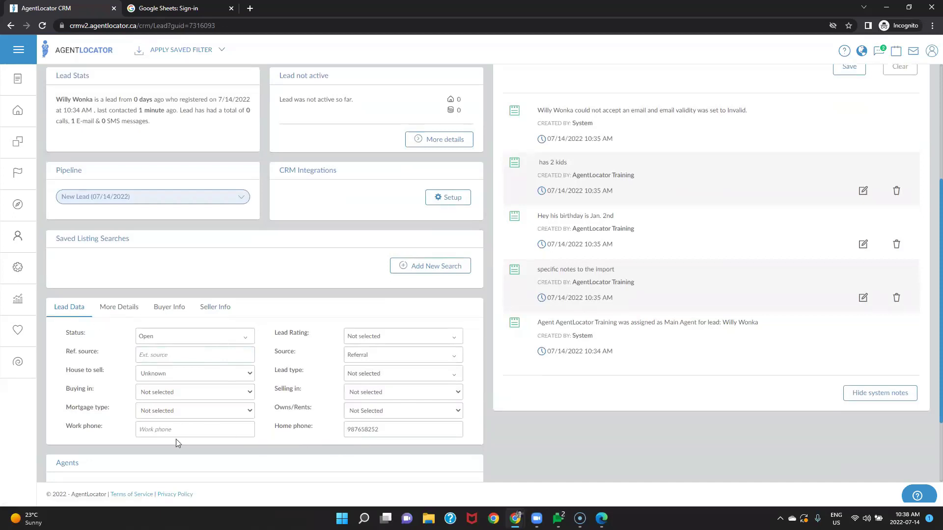
# Step: Review the lead's More Details, Buyer Info (city Toronto) and Seller Info (street address) sections
pyautogui.click(135, 314)
pyautogui.scroll(-2, 289, 371)
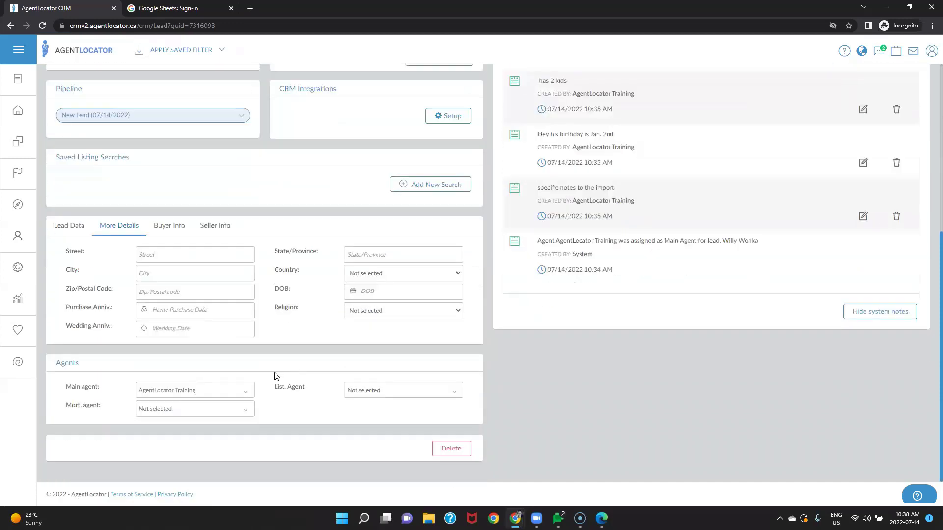
pyautogui.click(178, 228)
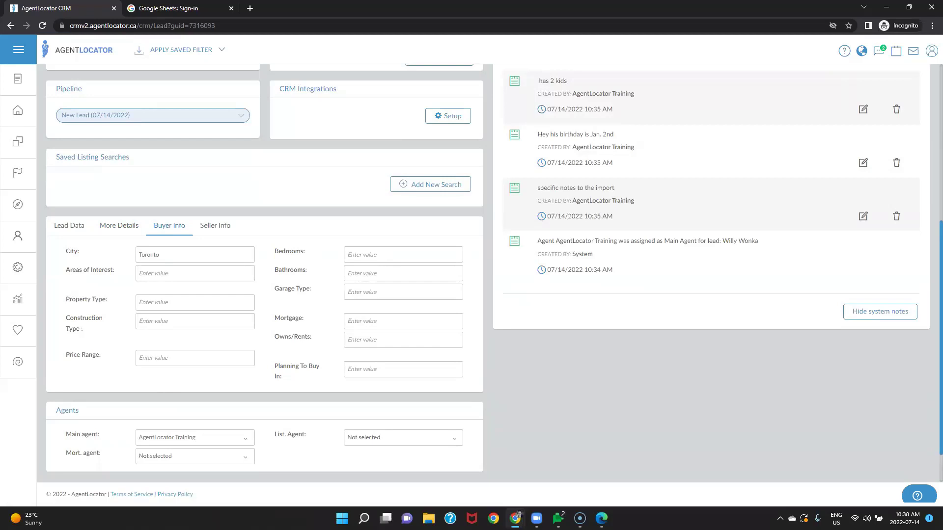
pyautogui.click(210, 227)
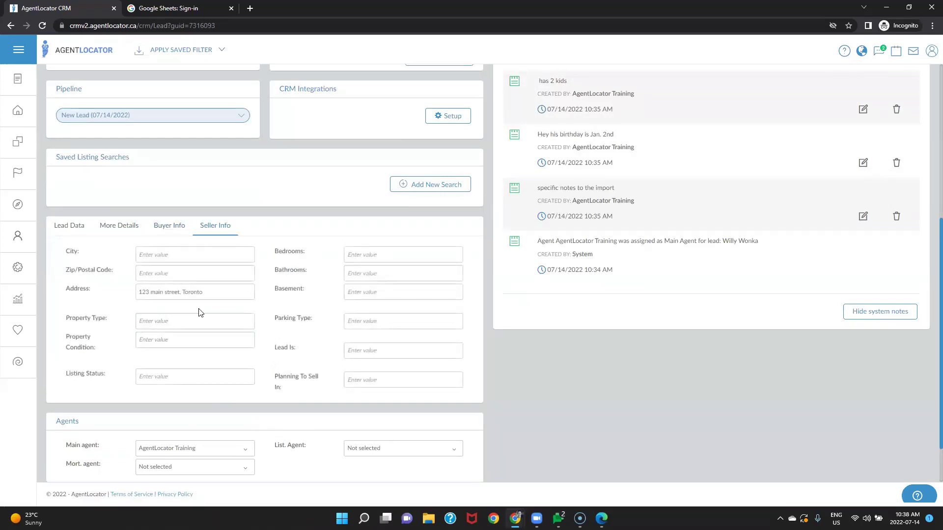
pyautogui.scroll(-2, 450, 325)
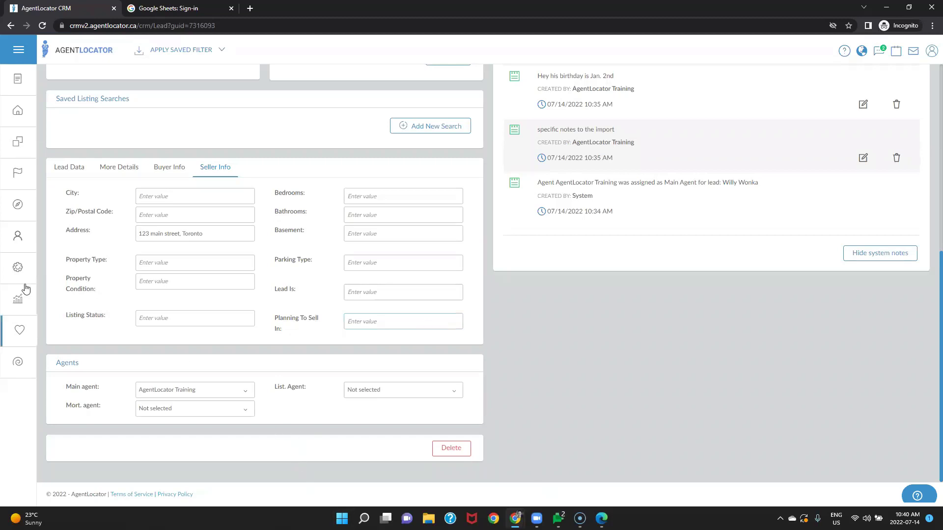
# Step: Review the Lead Types settings page, then return to the Leads list of 233
pyautogui.click(20, 268)
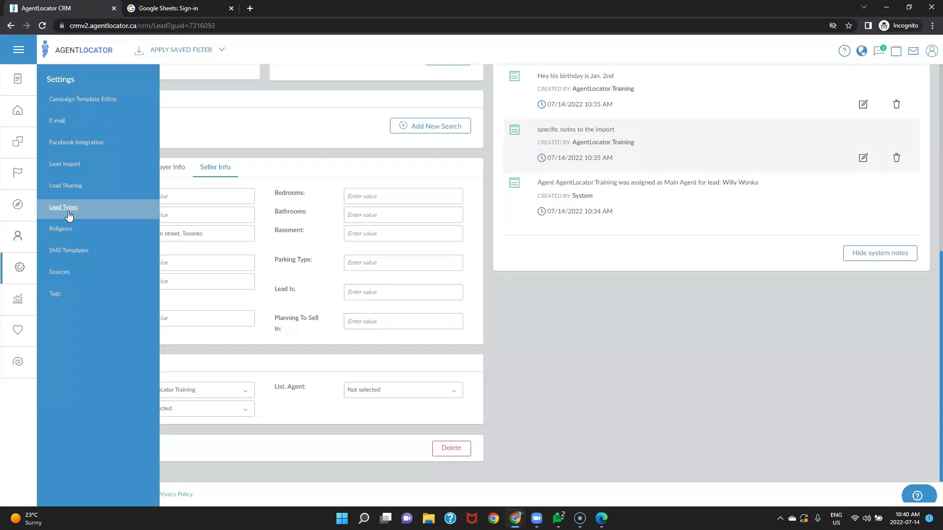
pyautogui.click(64, 207)
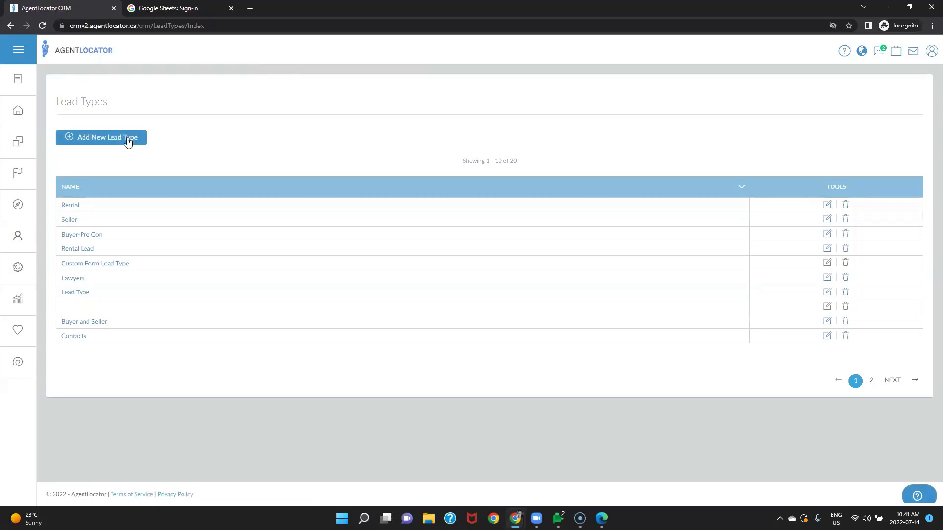
pyautogui.click(128, 140)
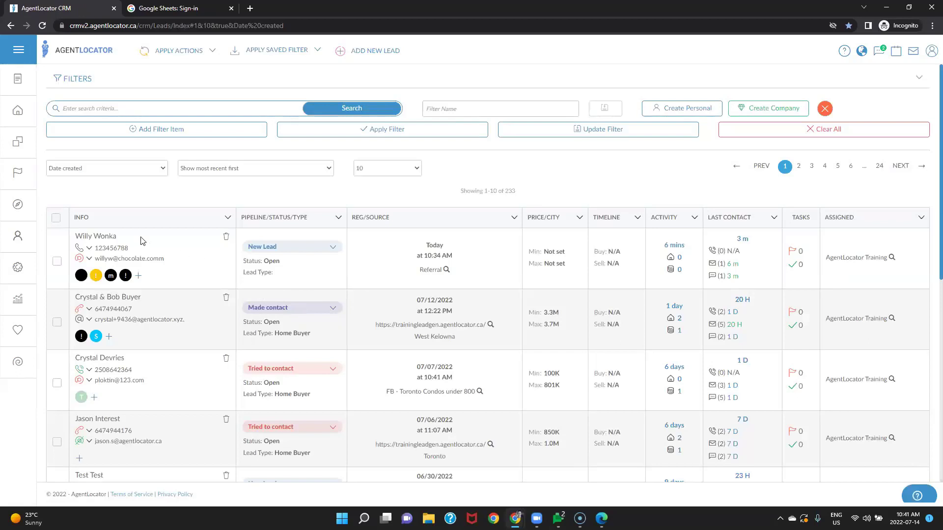
# Step: Set the newest imported lead's Lead type to Buyer-Pre Con in its Lead Data section
pyautogui.click(99, 238)
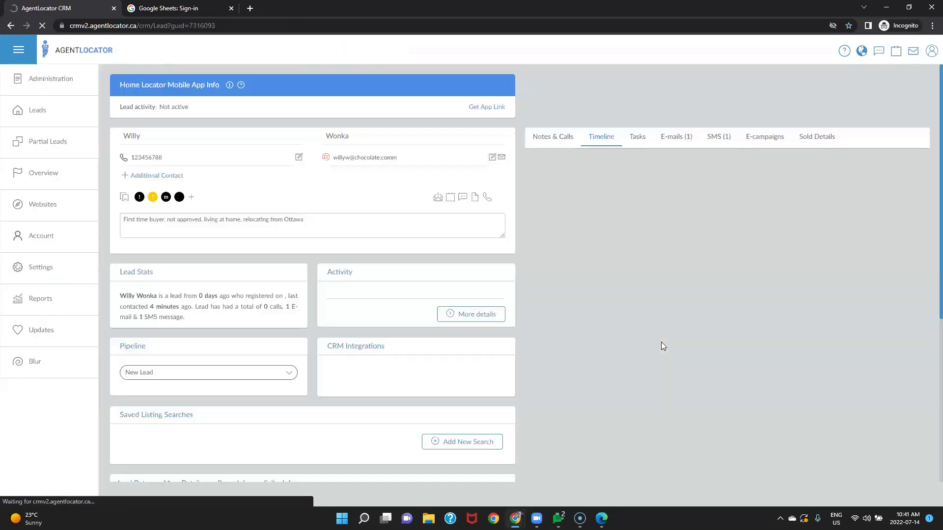
pyautogui.scroll(-5, 374, 372)
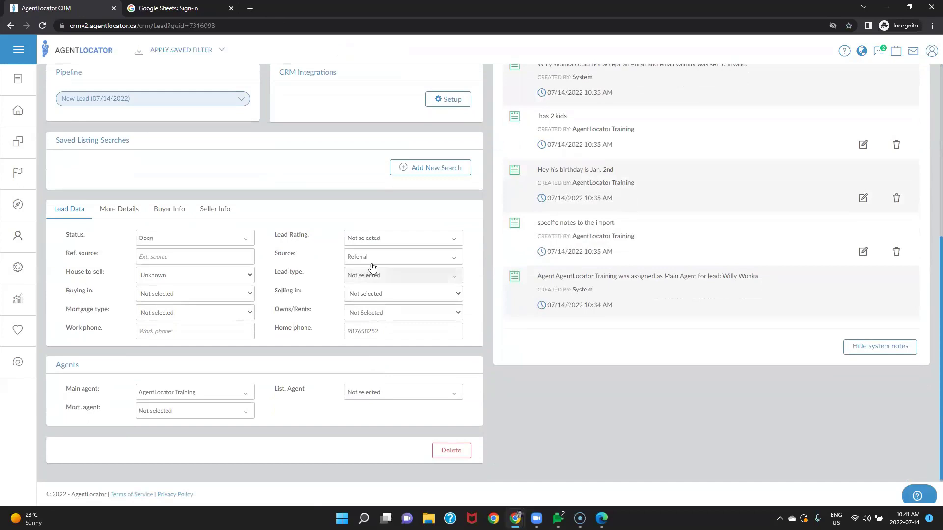
pyautogui.click(368, 278)
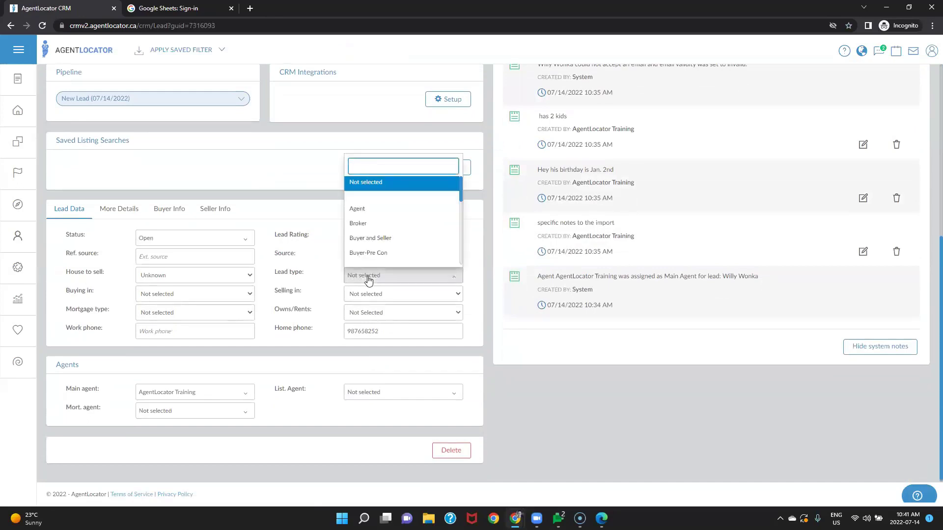
pyautogui.scroll(-2, 374, 252)
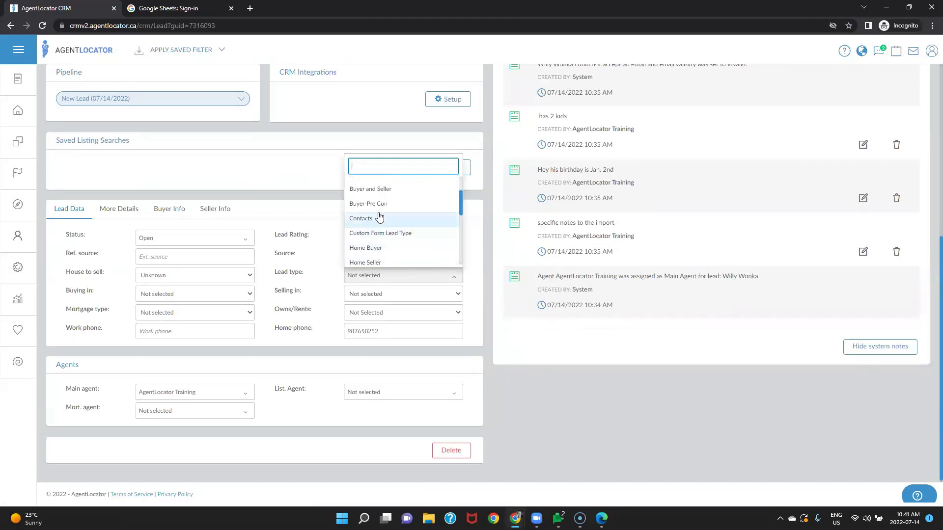
pyautogui.click(375, 192)
pyautogui.press('Escape')
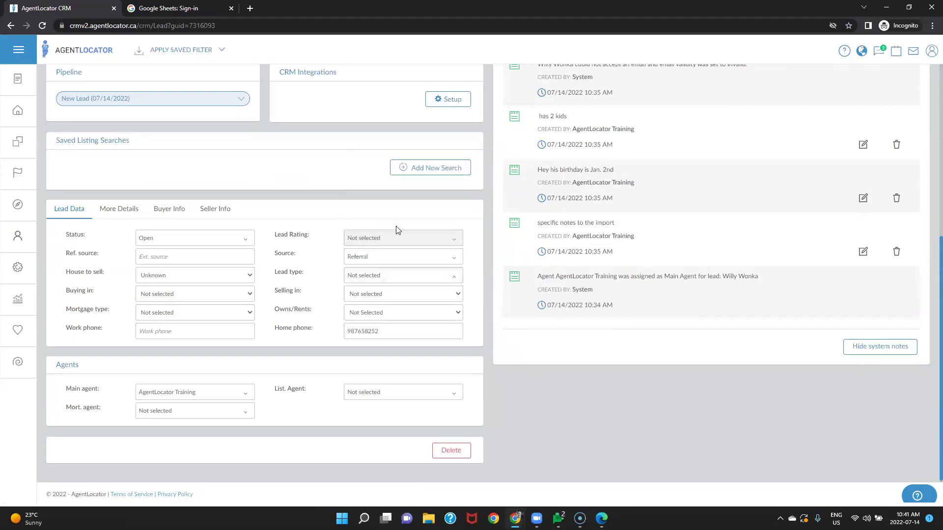
pyautogui.click(363, 276)
pyautogui.click(380, 255)
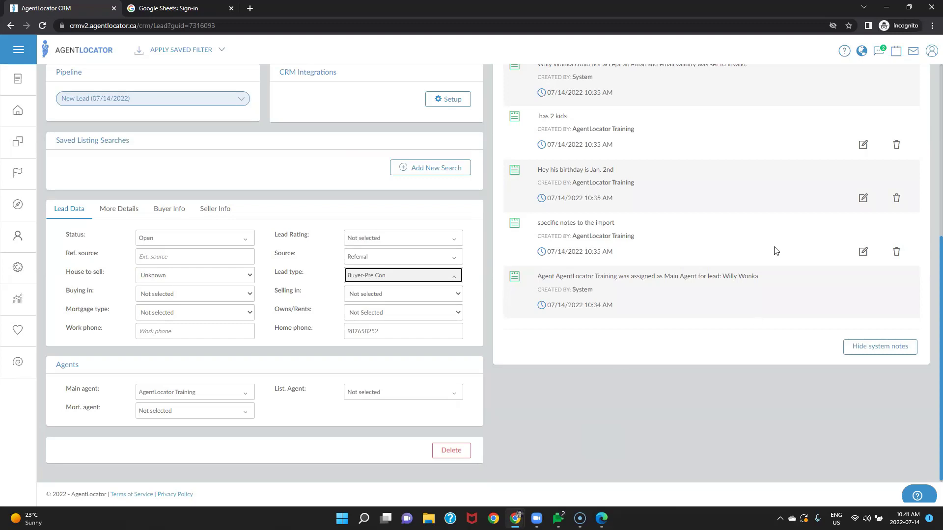
# Step: Go to User Preferences from the profile menu and show the Phone Account SMS/Twilio settings
pyautogui.click(931, 55)
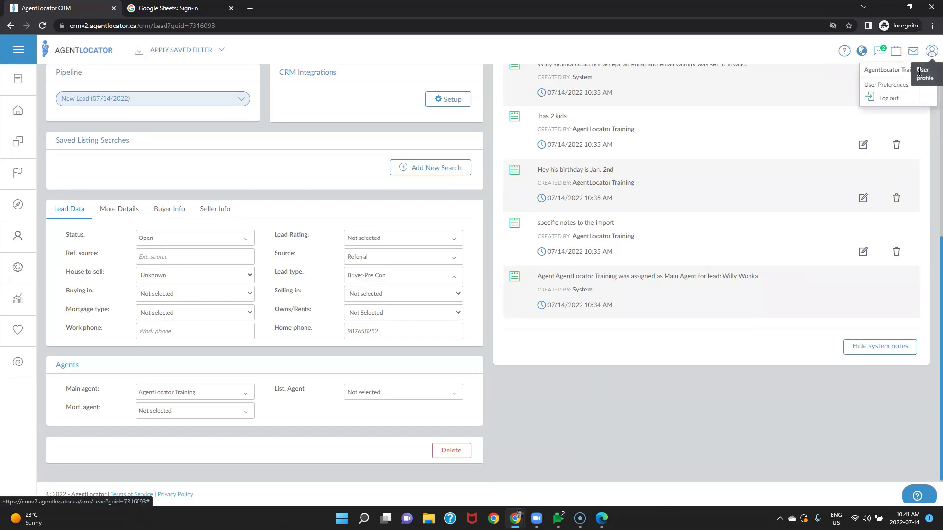
pyautogui.click(911, 91)
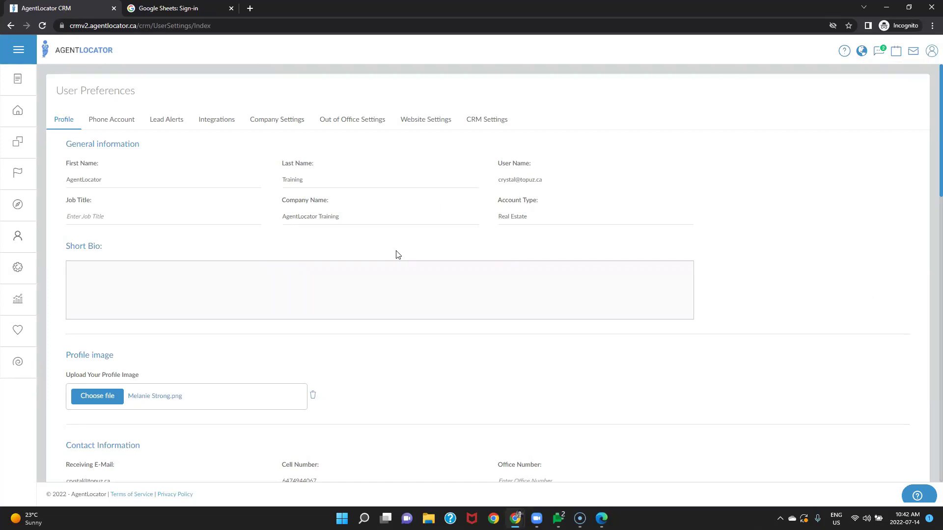
pyautogui.scroll(-10, 398, 254)
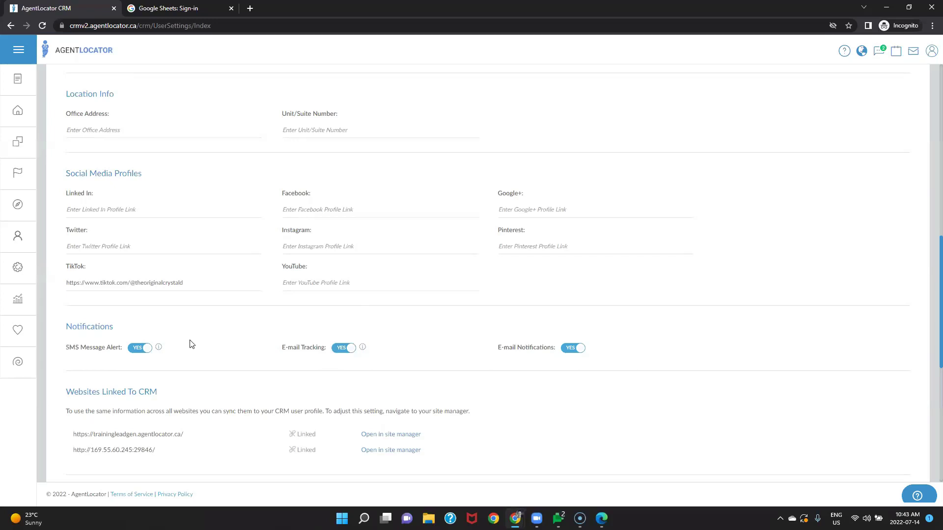
pyautogui.scroll(12, 201, 350)
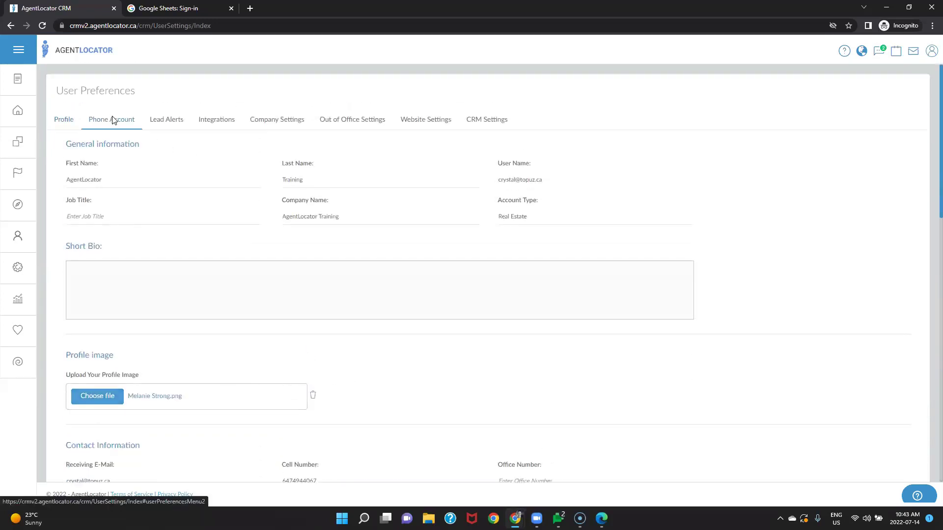
pyautogui.click(111, 119)
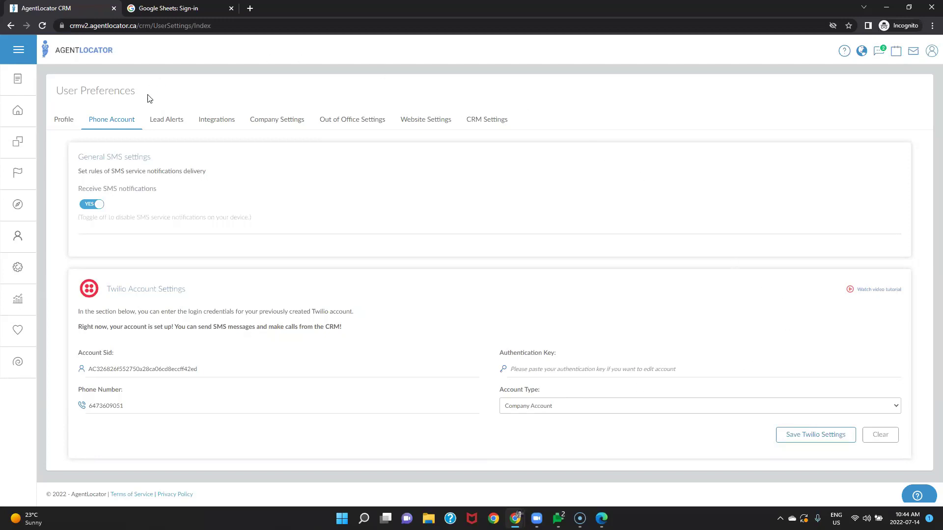
# Step: Show the Lead Alerts tab and review its E-mail and E-mail & SMS alert options
pyautogui.click(163, 124)
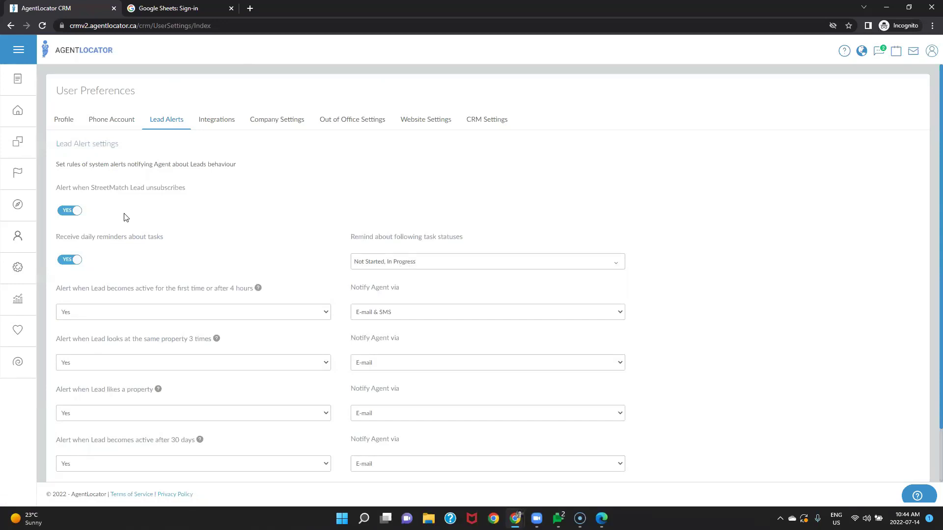
pyautogui.scroll(-1, 229, 256)
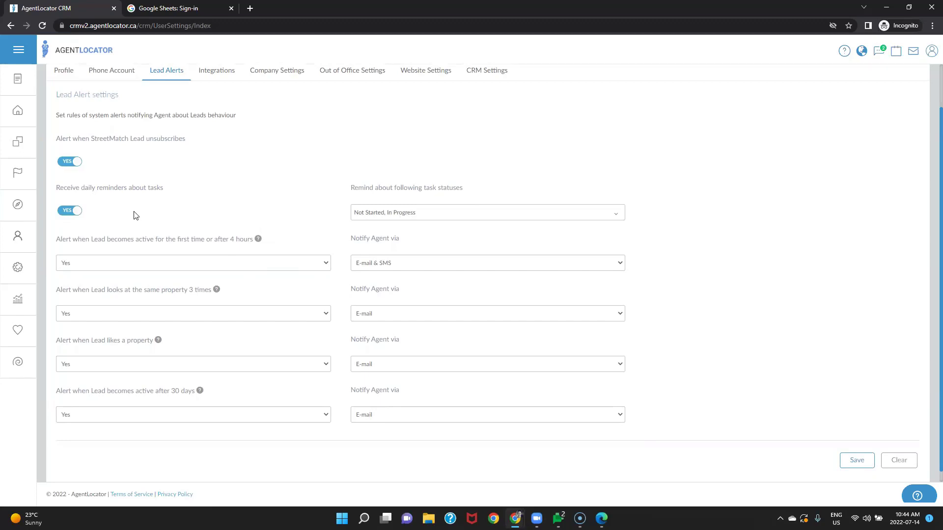
pyautogui.scroll(-1, 240, 315)
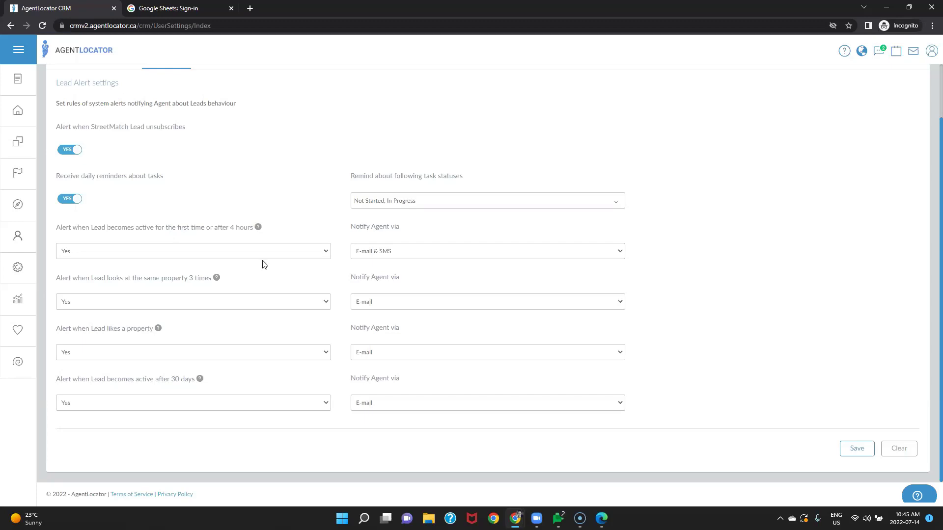
pyautogui.click(165, 251)
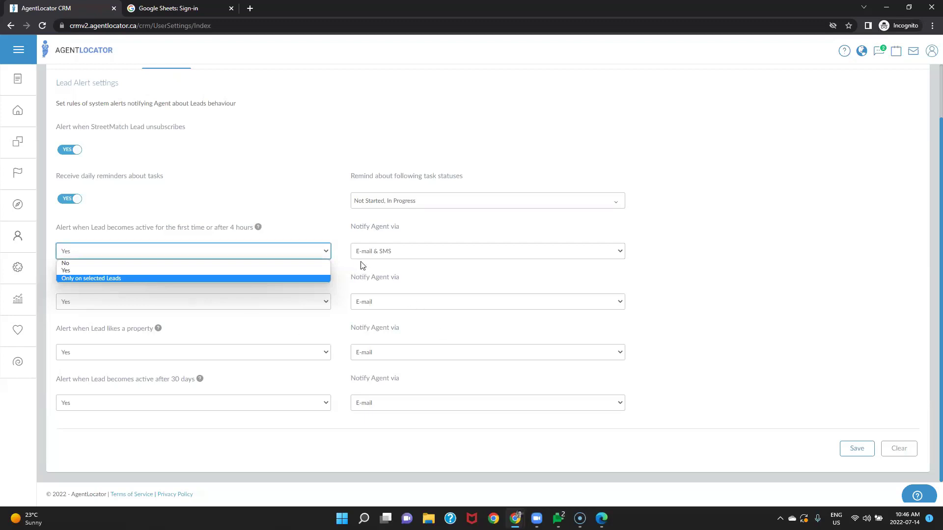
pyautogui.click(334, 259)
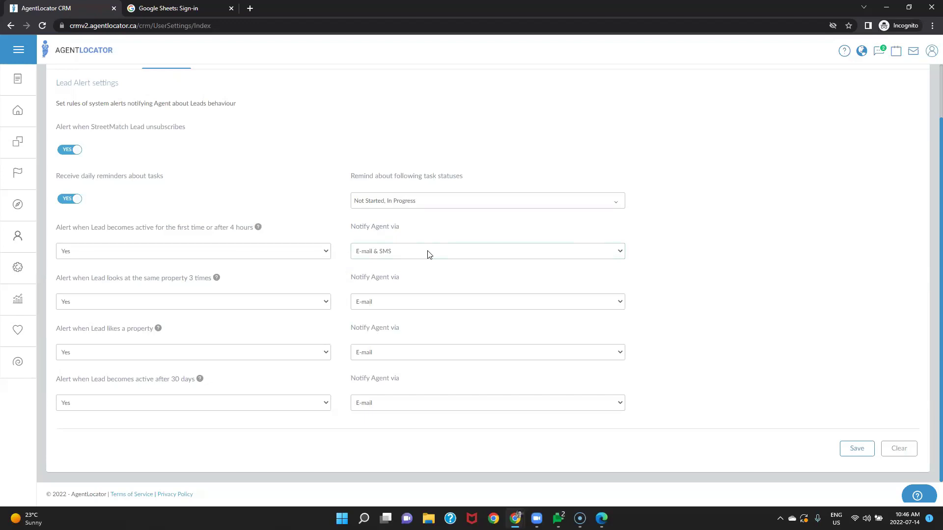
pyautogui.click(386, 254)
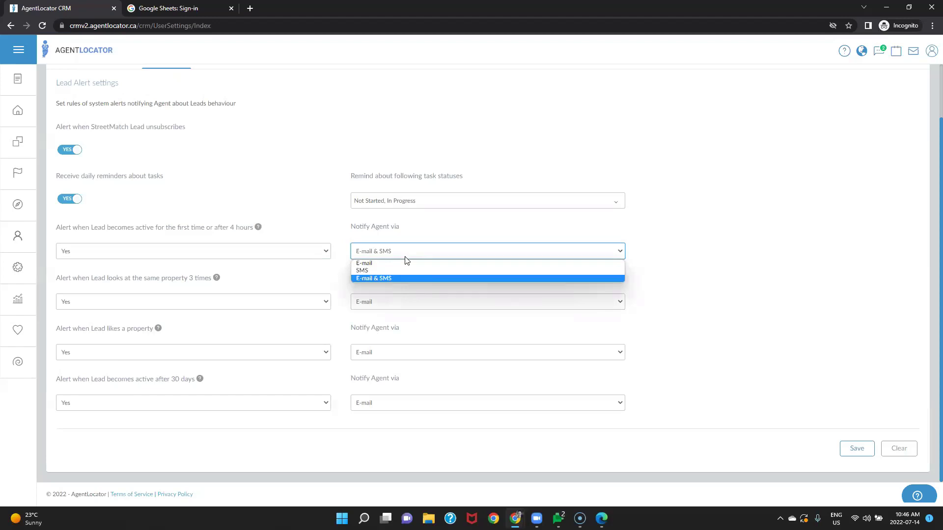
pyautogui.click(794, 286)
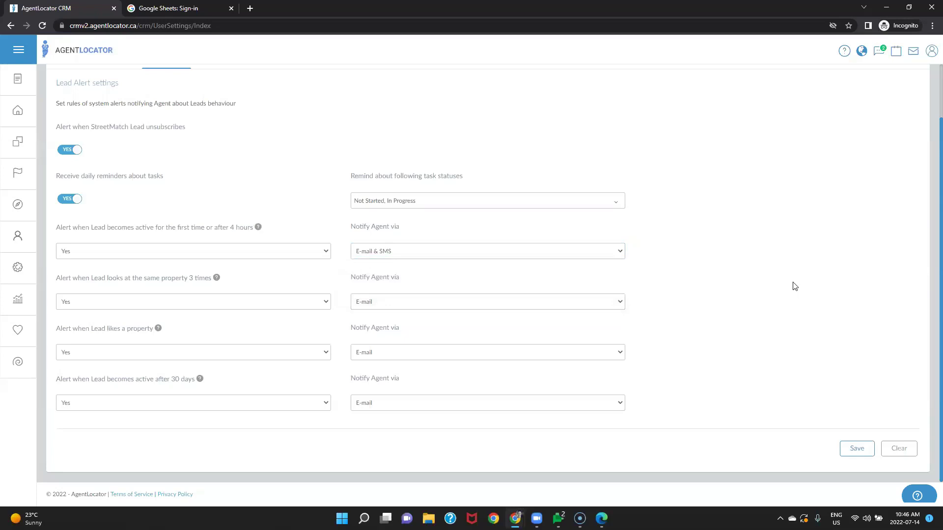
pyautogui.scroll(2, 794, 286)
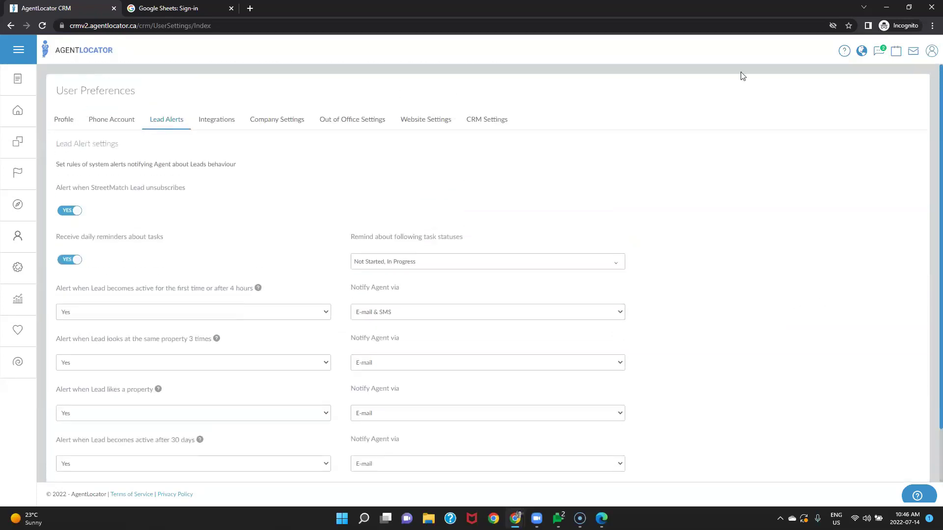
pyautogui.click(216, 123)
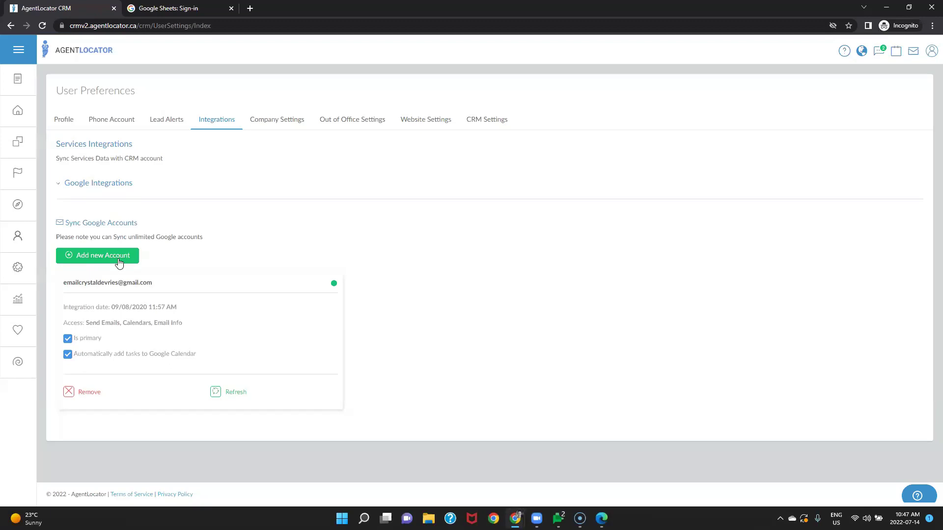
# Step: Start adding a new Google account under Sync Google Accounts
pyautogui.click(118, 262)
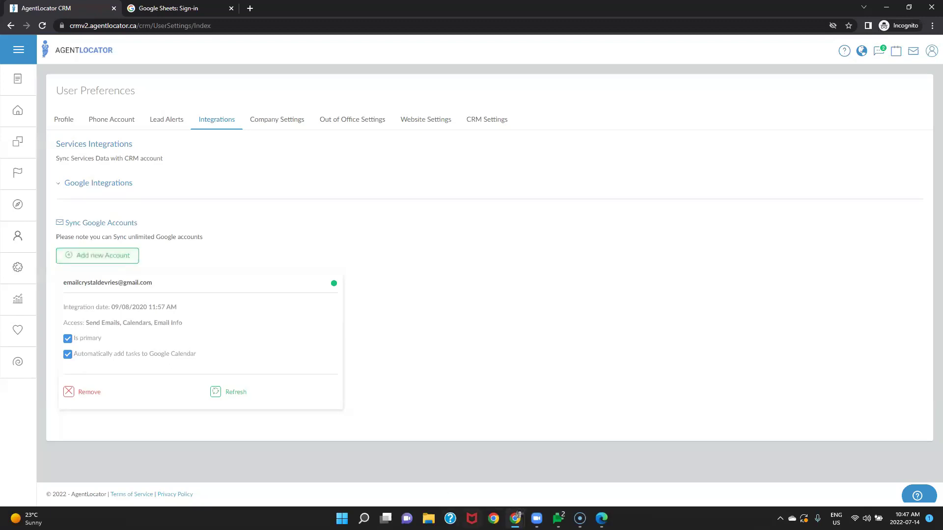
# Step: Switch to Google Calendar and follow the Tuesday July 12 Check in call! event's lead link
pyautogui.moveTo(517, 517)
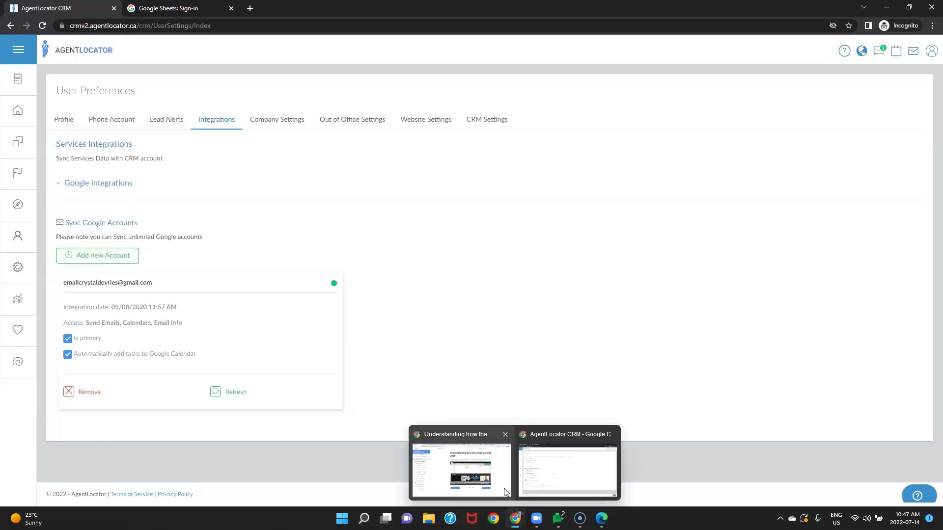
pyautogui.click(506, 492)
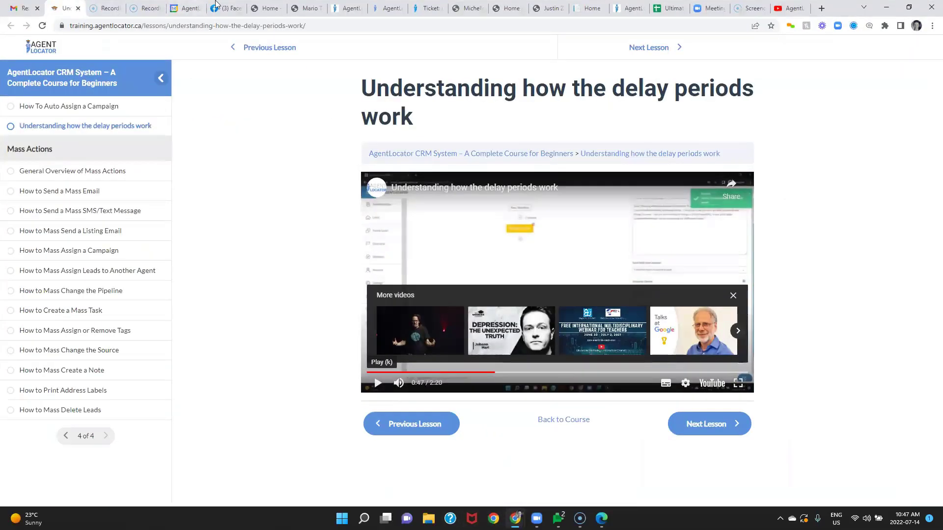
pyautogui.moveTo(508, 6); pyautogui.dragTo(485, 4)
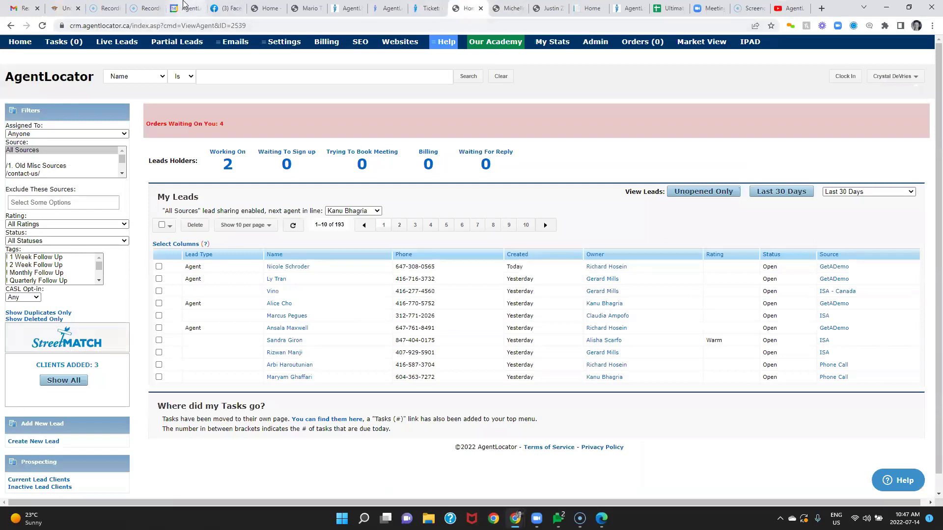
pyautogui.click(186, 8)
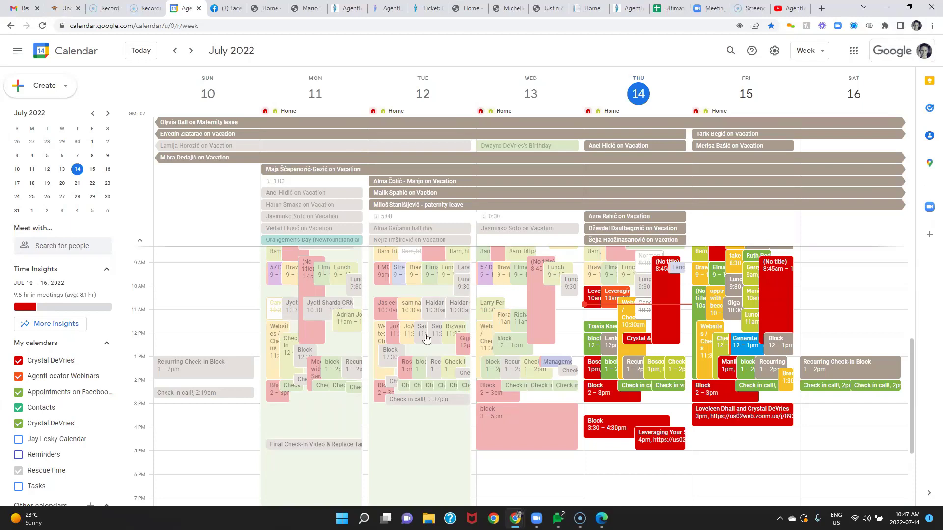
pyautogui.click(416, 400)
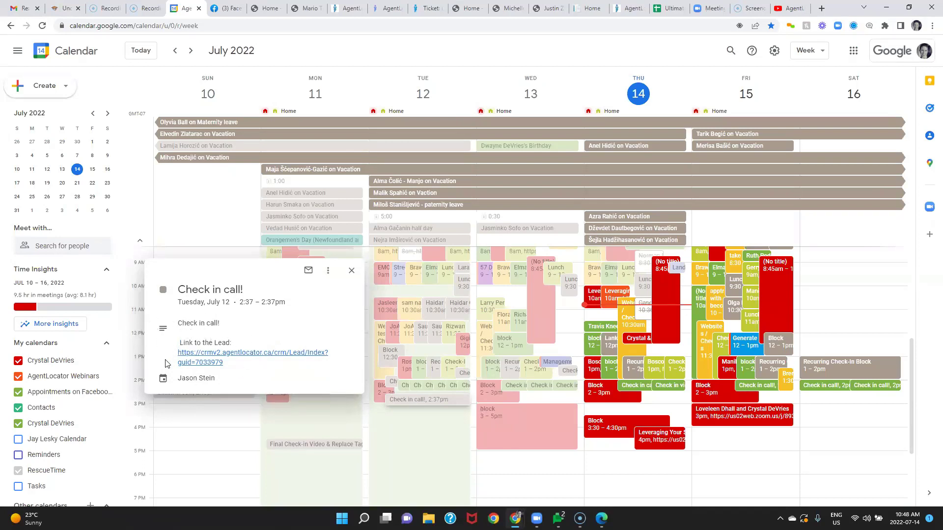
pyautogui.click(203, 362)
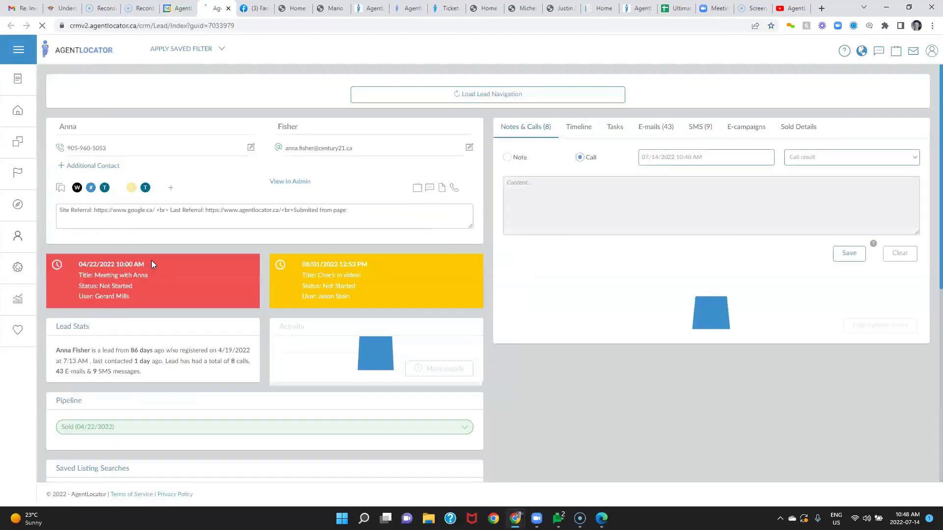
# Step: Close the opened lead record to return to the Integrations settings
pyautogui.click(227, 8)
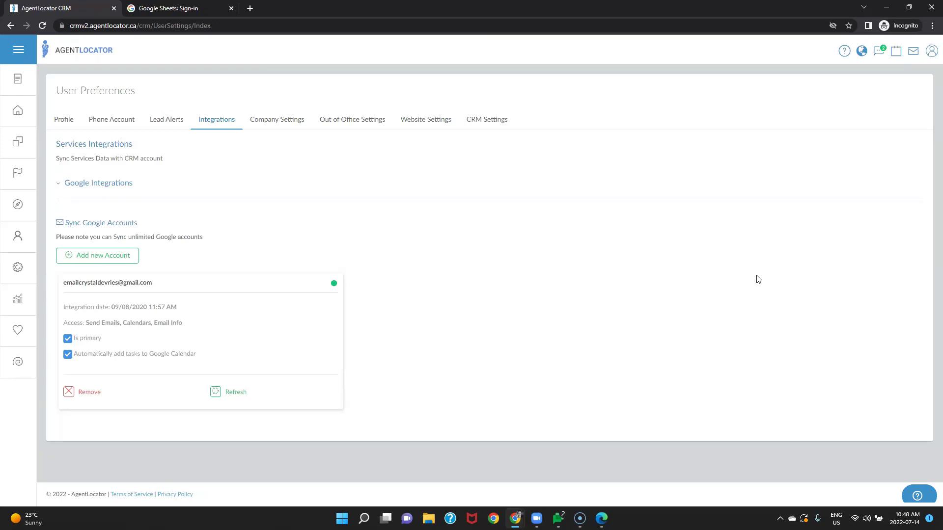
# Step: Show the Company Settings tab, where Enable CASL settings is set to NO
pyautogui.click(259, 126)
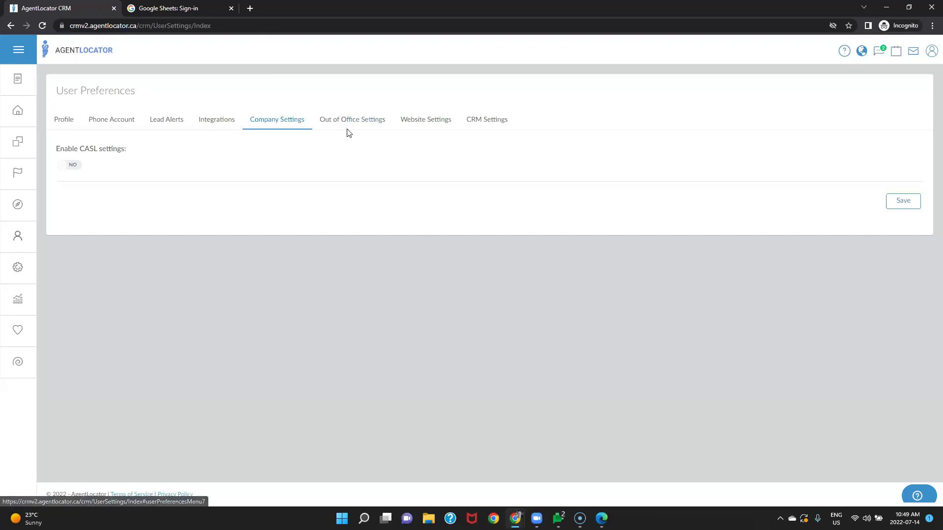
# Step: Show Out of Office Settings, with both office dates empty and replacement None
pyautogui.click(367, 125)
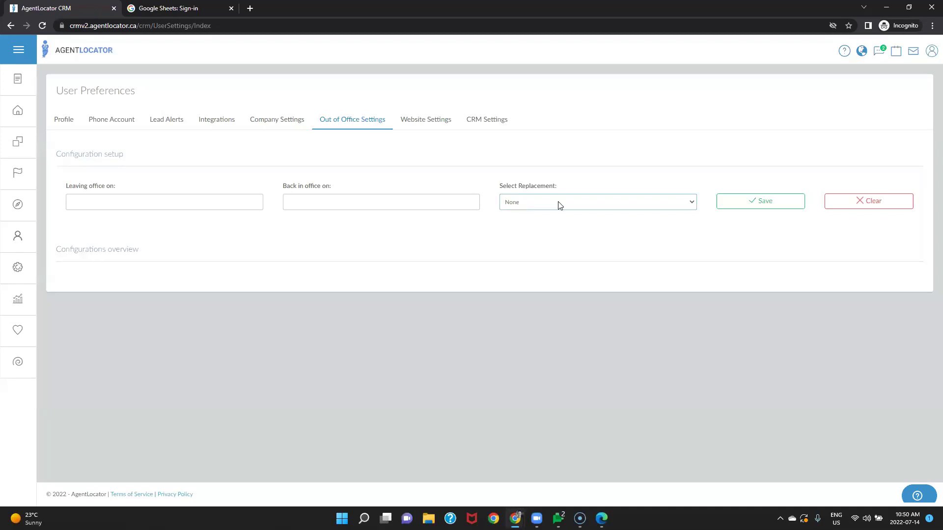
# Step: Check the replacement list without choosing, then show the training lead-gen site's Website Settings
pyautogui.click(559, 205)
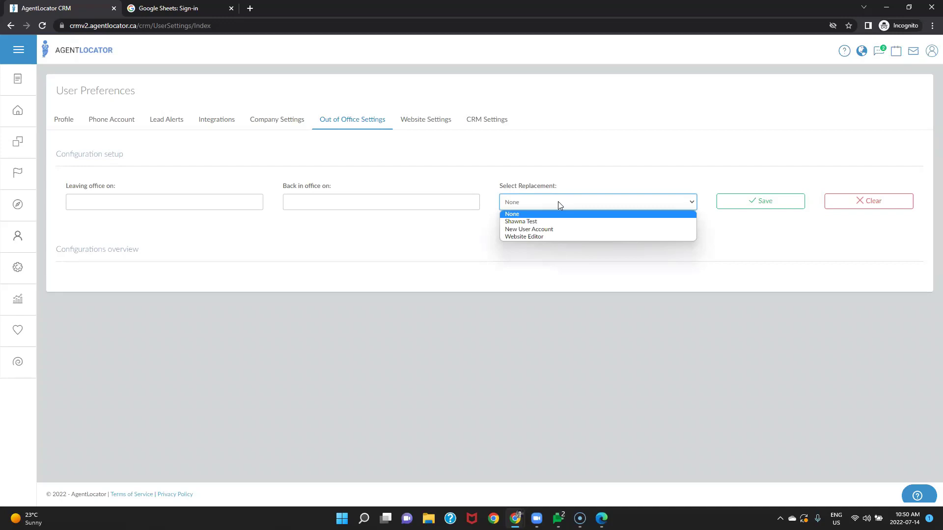
pyautogui.click(449, 124)
pyautogui.click(448, 124)
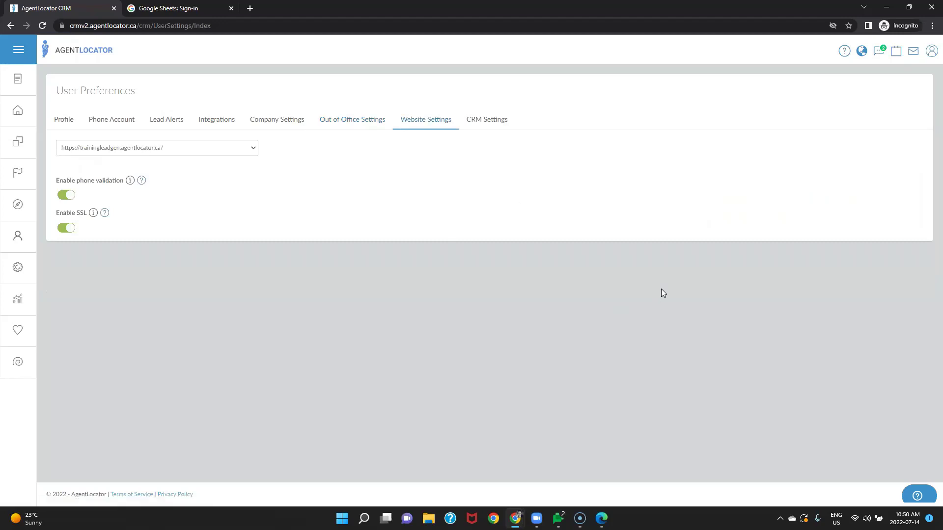
# Step: Show CRM Settings: Blur Lead Data on, non-responsive after 10 Calls & SMS attempts
pyautogui.click(495, 119)
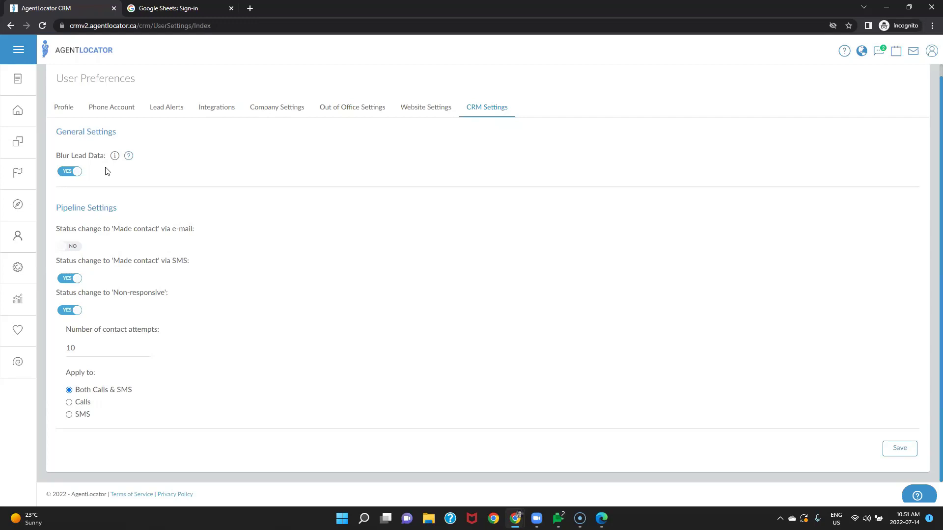
# Step: Switch 'Status change to Made contact via e-mail' from NO to YES
pyautogui.click(71, 247)
# Step: Apply the non-responsive rule to Calls only and save the CRM settings
pyautogui.click(69, 403)
pyautogui.scroll(1, 827, 283)
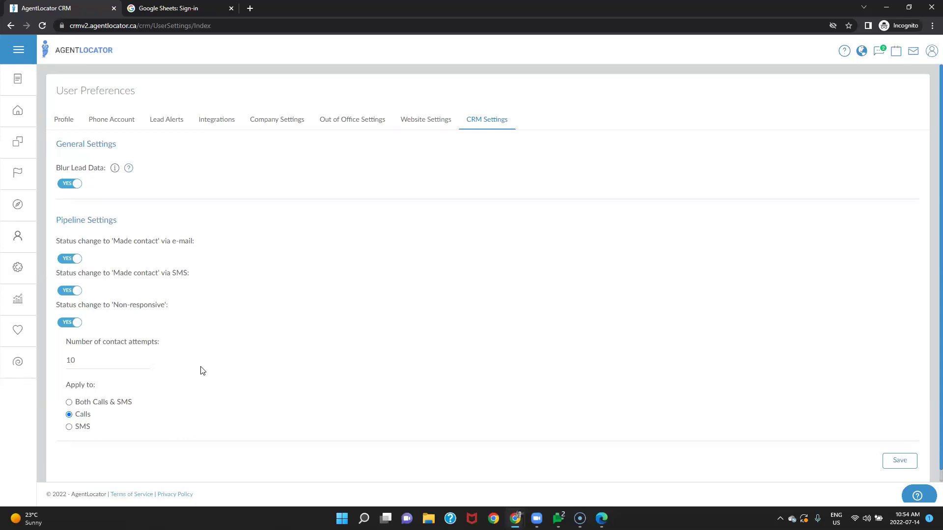
pyautogui.click(885, 459)
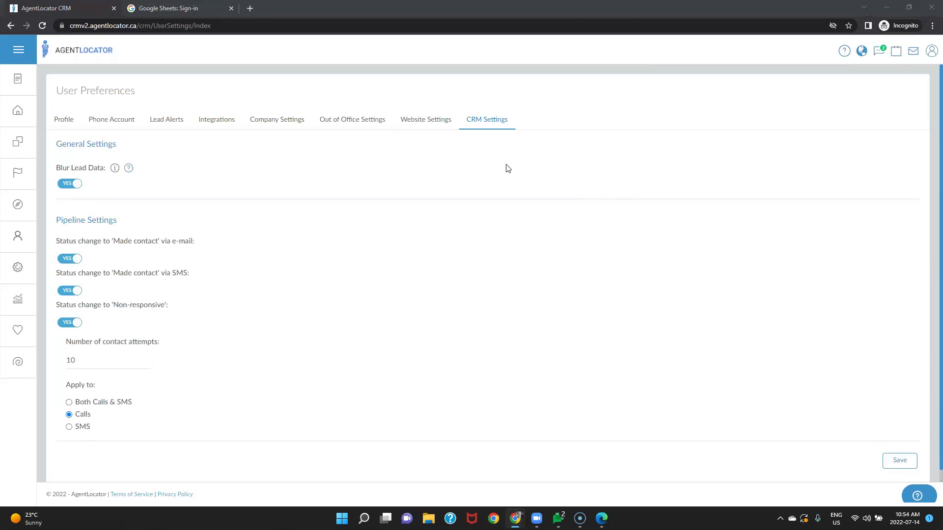
pyautogui.click(899, 463)
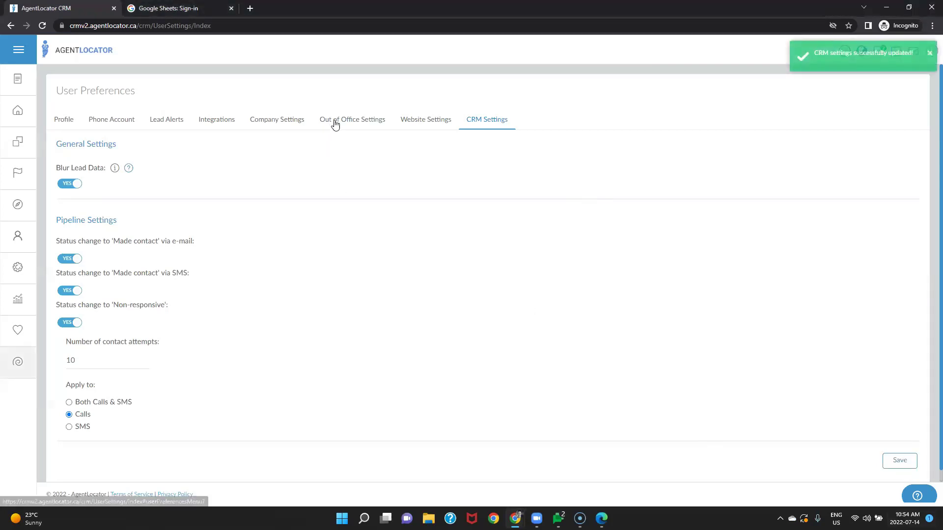
# Step: Choose Website Editor as the out-of-office replacement and bring up the Settings pages list
pyautogui.click(342, 122)
pyautogui.click(578, 201)
pyautogui.click(560, 221)
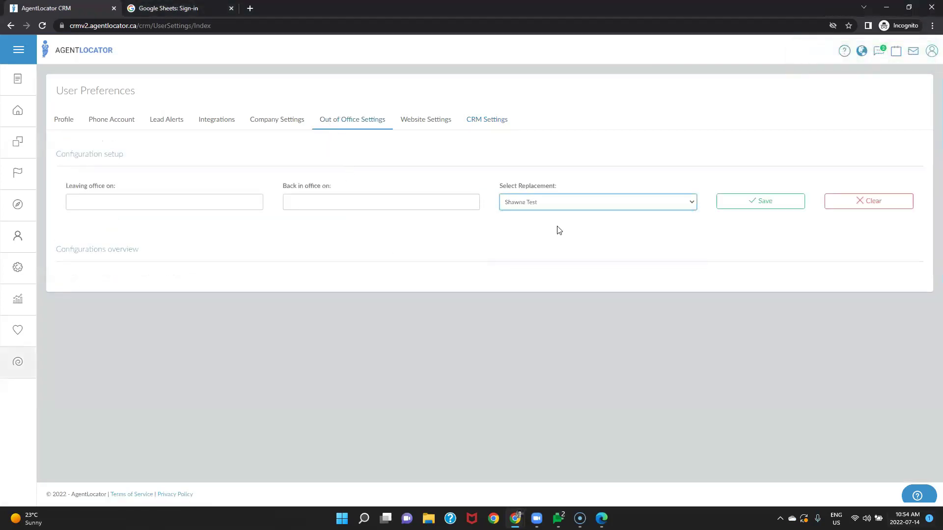
pyautogui.click(565, 206)
pyautogui.click(555, 237)
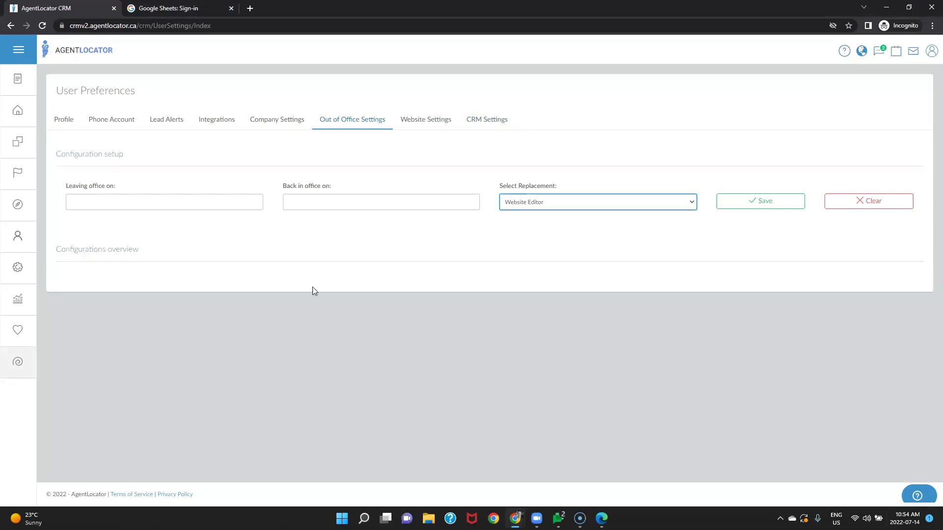
pyautogui.click(20, 270)
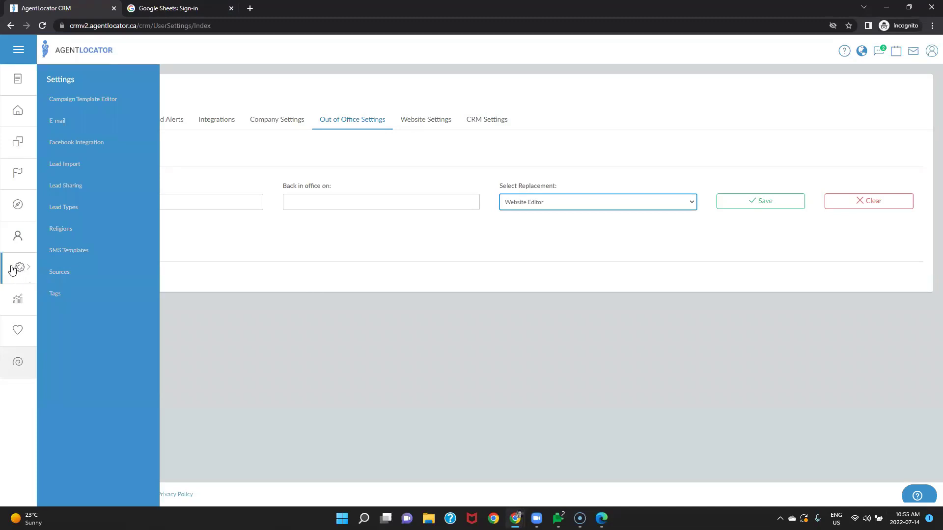
# Step: Add a new Lead Sharing configuration, defaulting to Round Robin with all four agents
pyautogui.click(60, 185)
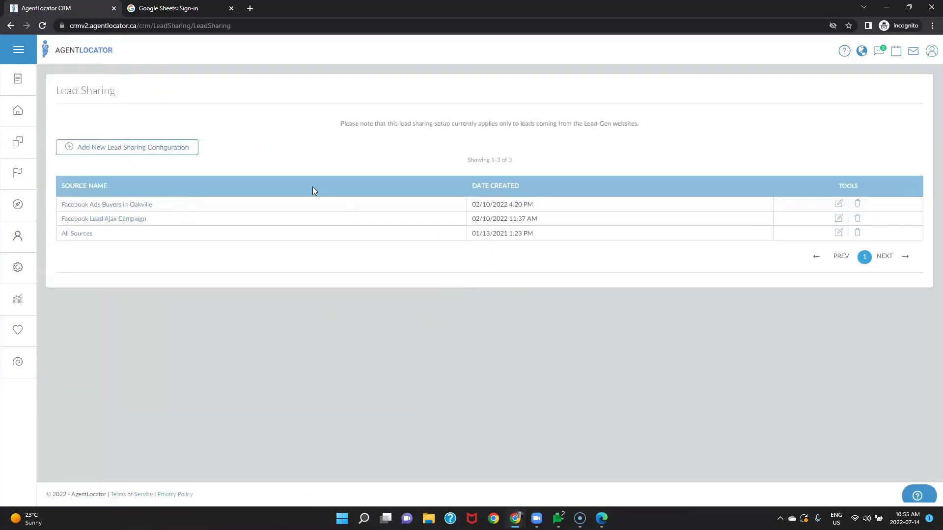
pyautogui.click(133, 147)
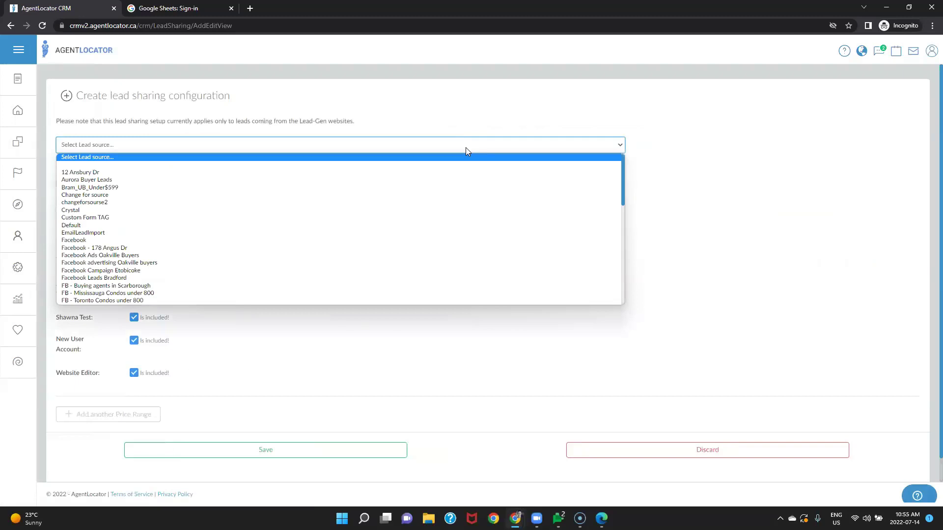
pyautogui.scroll(-5, 381, 221)
pyautogui.scroll(2, 380, 221)
pyautogui.scroll(2, 381, 221)
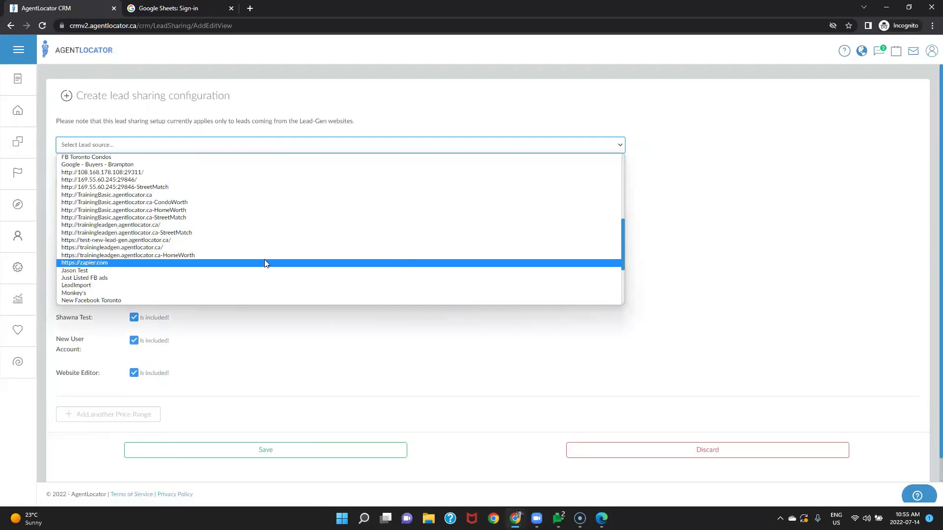
# Step: Use trainingleadgen.agentlocator.ca as source, exclude AgentLocator Training, and set price range 0–1000000
pyautogui.click(251, 248)
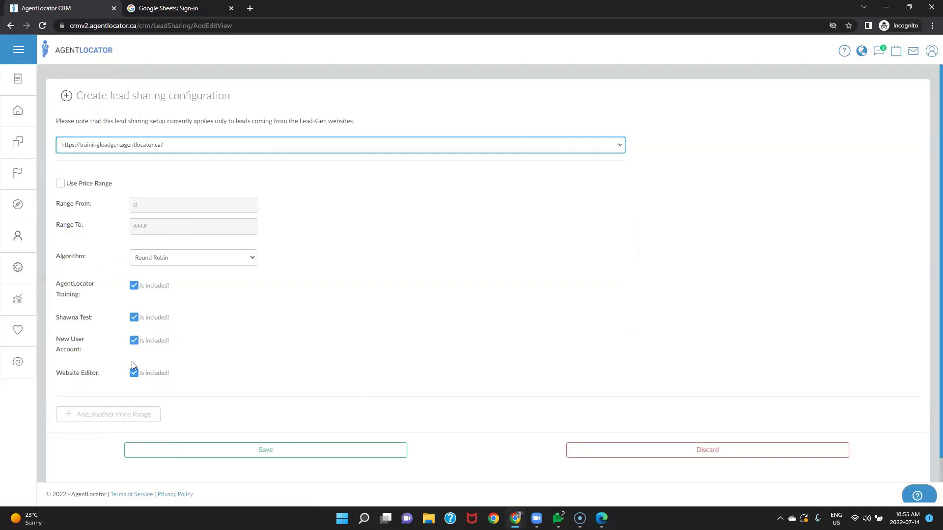
pyautogui.click(134, 286)
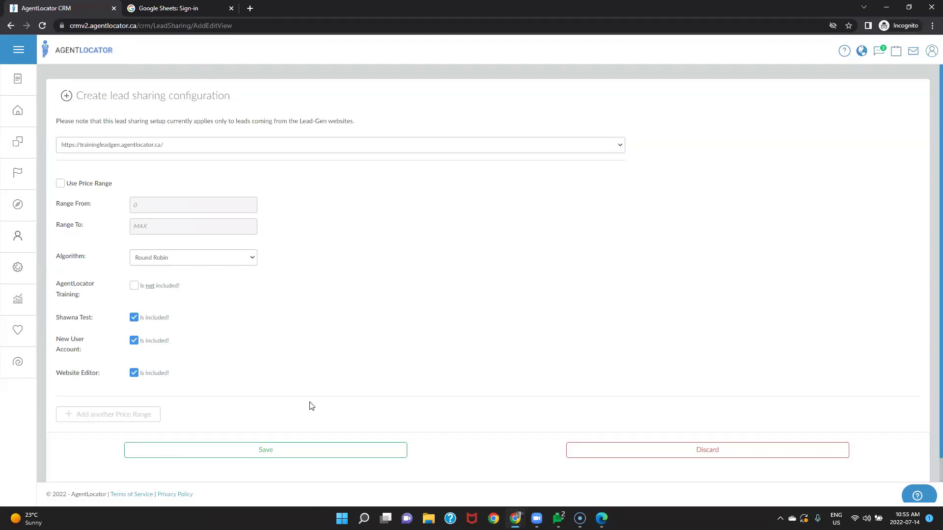
pyautogui.click(61, 184)
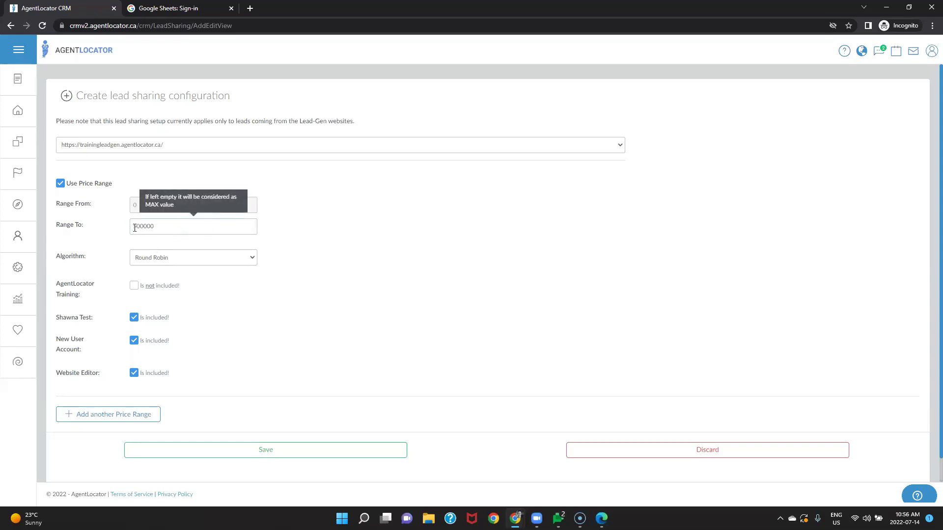
pyautogui.moveTo(133, 228); pyautogui.dragTo(138, 227)
pyautogui.write('10')
pyautogui.click(314, 301)
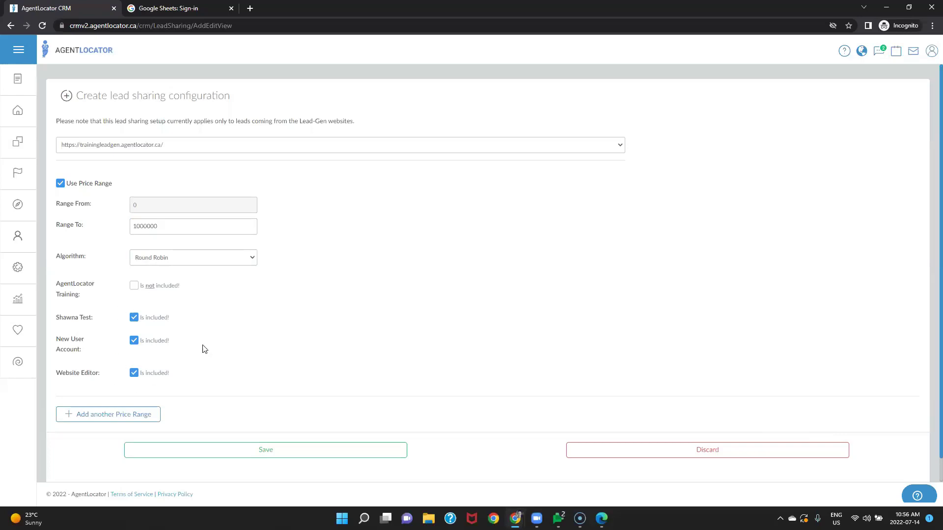
pyautogui.click(186, 260)
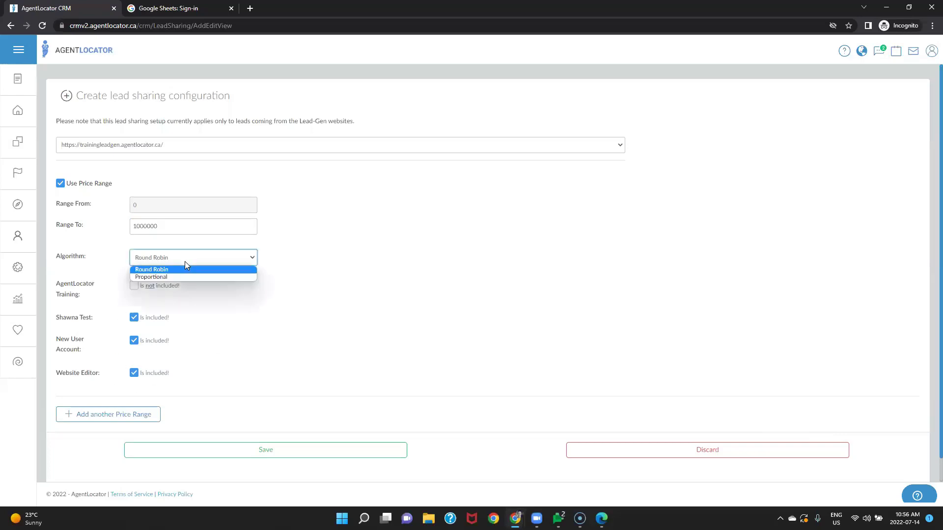
# Step: Keep Round Robin and exclude New User Account and another agent, leaving only Website Editor
pyautogui.click(186, 277)
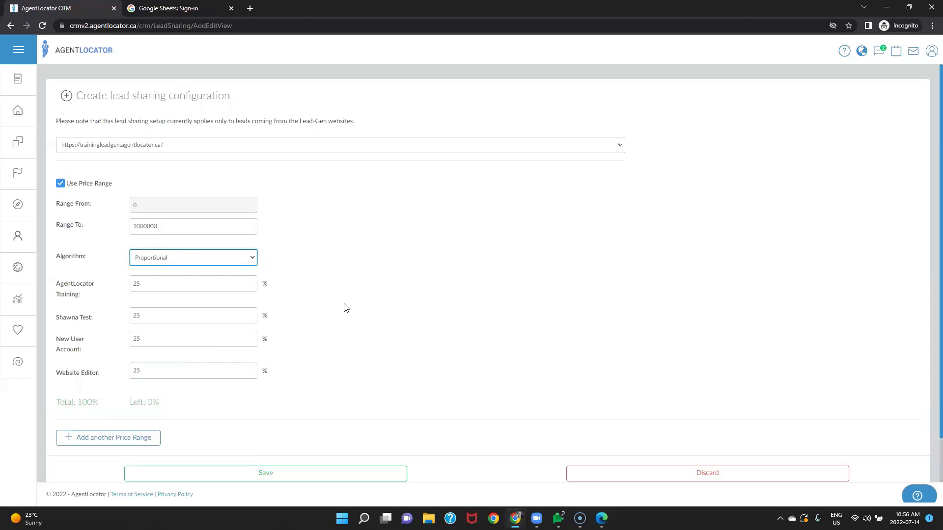
pyautogui.click(224, 258)
pyautogui.click(207, 269)
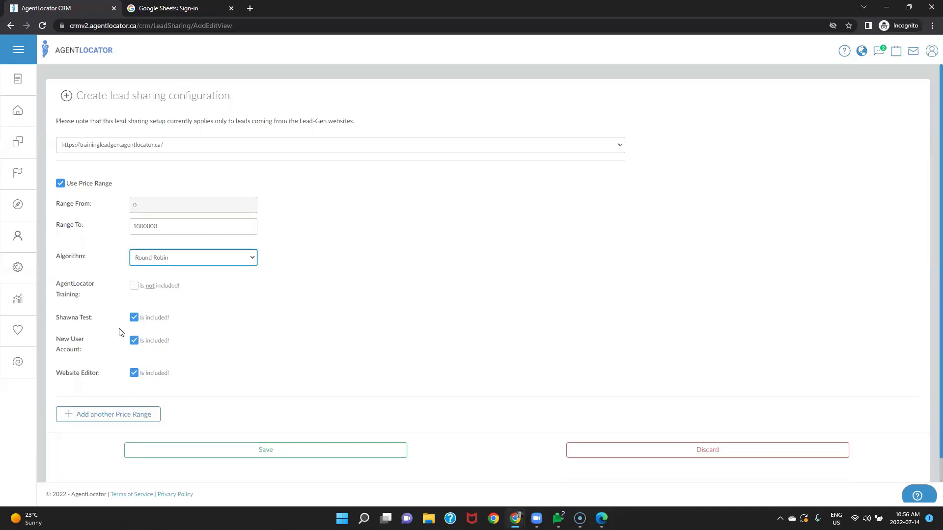
pyautogui.click(133, 342)
pyautogui.click(134, 318)
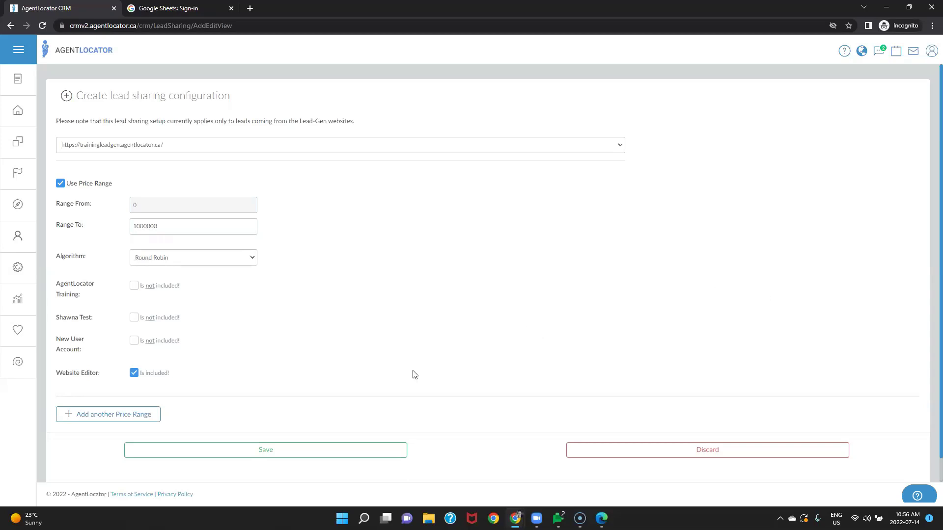
# Step: Add a price range from 1000001 upward without Website Editor and save the trainingleadgen configuration
pyautogui.click(118, 415)
pyautogui.scroll(-4, 322, 385)
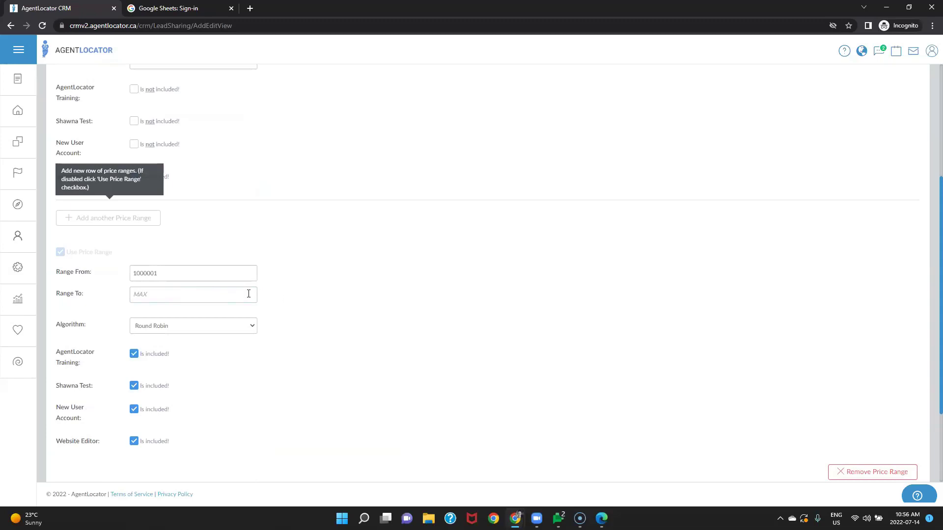
pyautogui.scroll(-2, 414, 373)
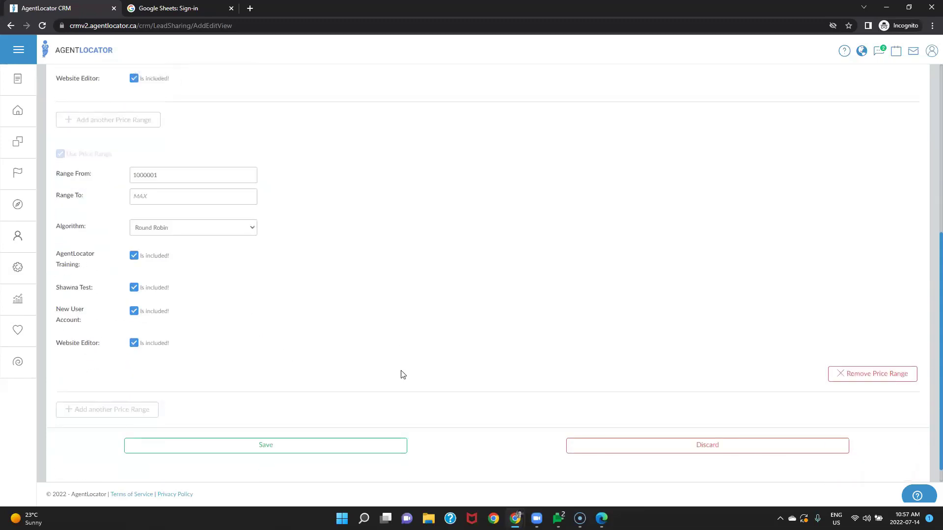
pyautogui.click(134, 343)
pyautogui.click(316, 446)
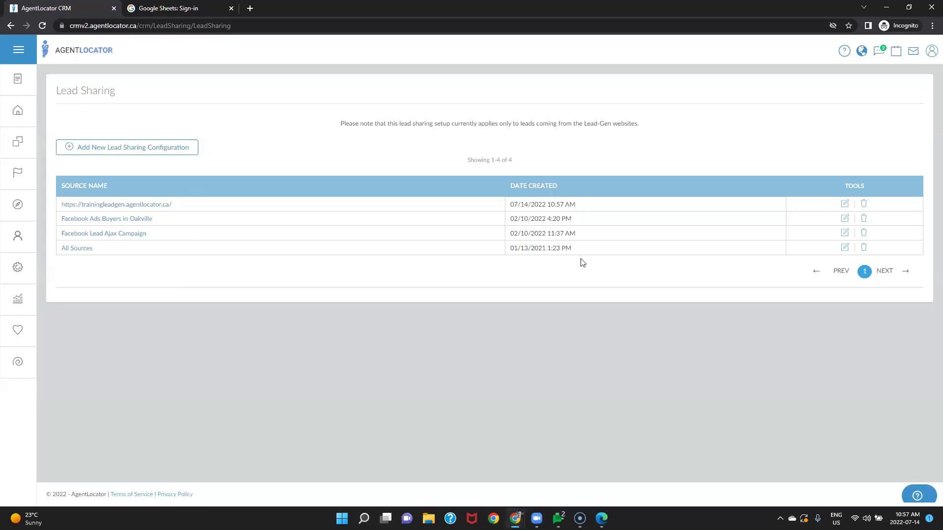
# Step: Inspect the Facebook Lead Ajax Campaign sharing setup, go back to the 233-lead list, and launch File Explorer
pyautogui.click(846, 235)
pyautogui.scroll(-1, 399, 275)
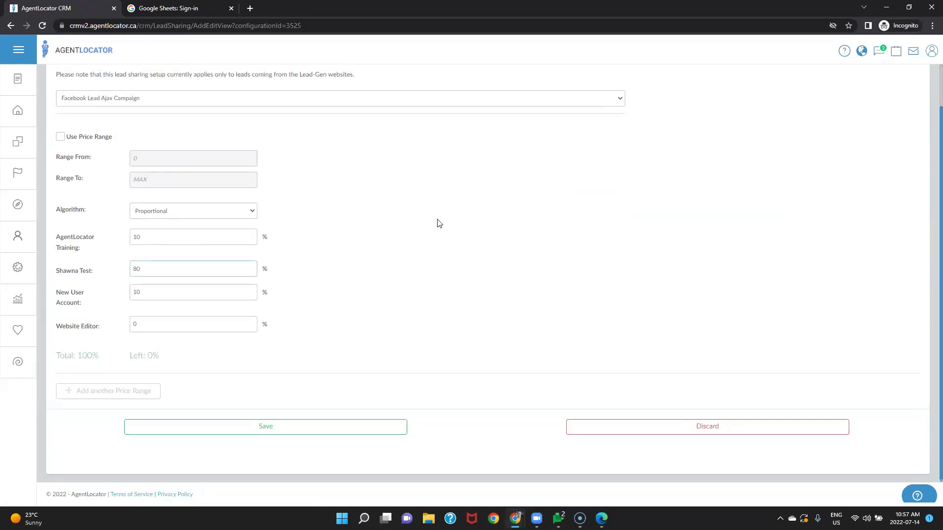
pyautogui.scroll(1, 437, 222)
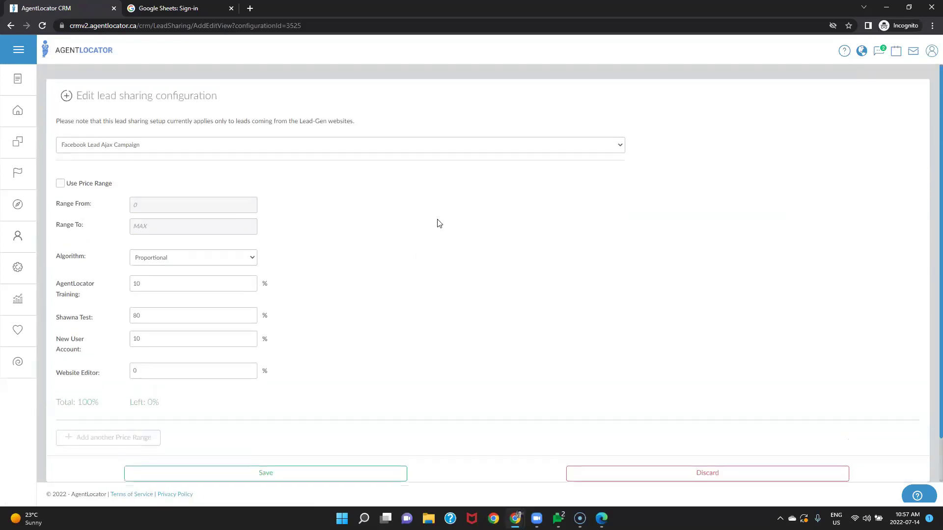
pyautogui.click(19, 112)
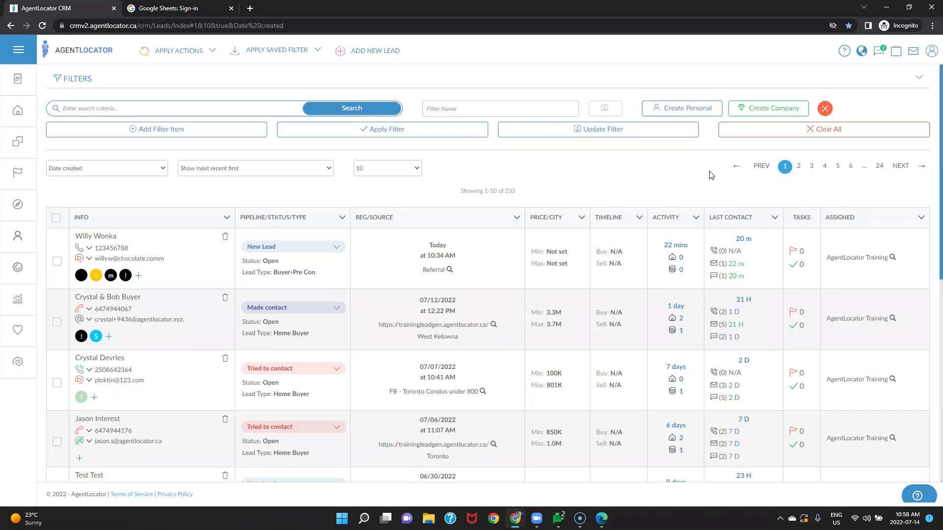
pyautogui.click(428, 518)
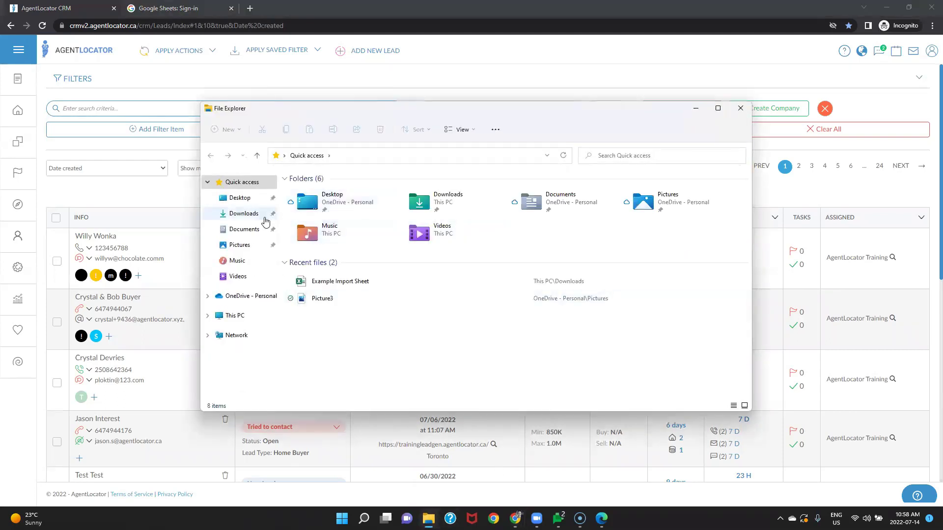
# Step: Browse the Downloads folder, then minimize File Explorer to return to the CRM Leads list
pyautogui.click(248, 215)
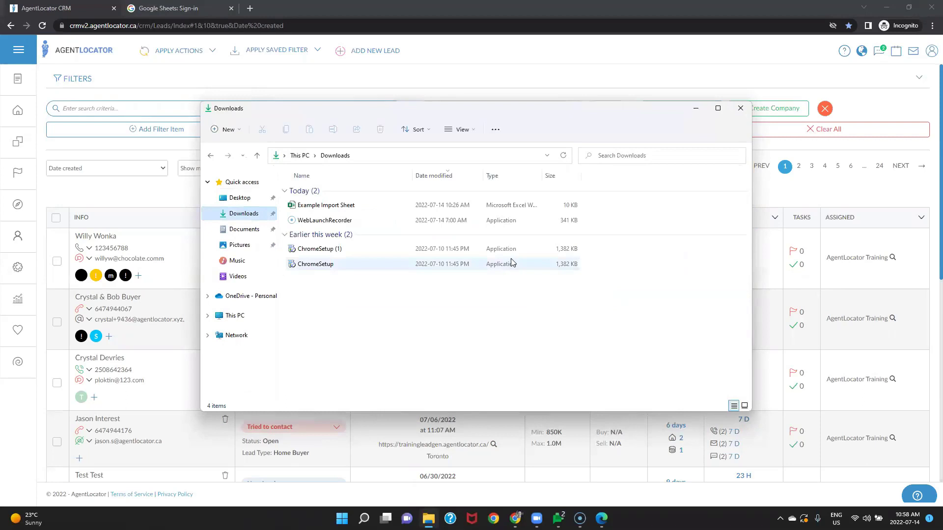
pyautogui.click(696, 111)
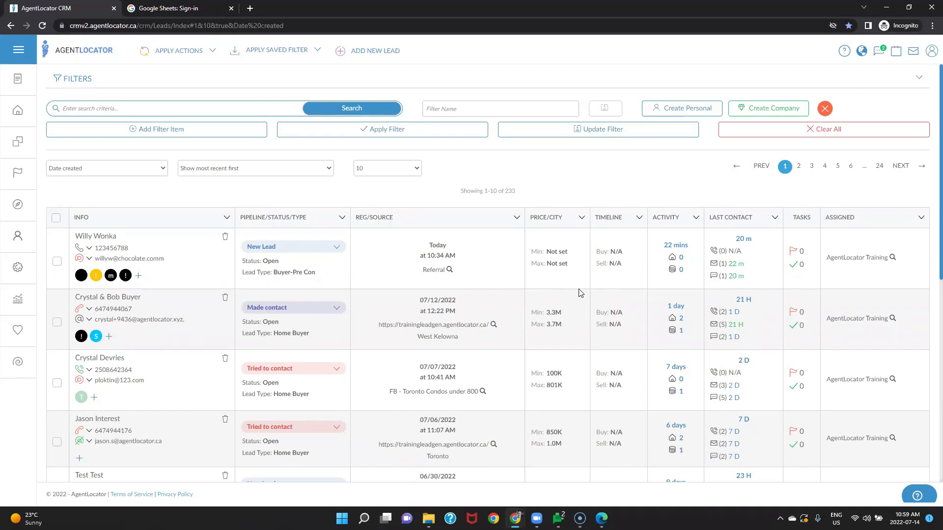
pyautogui.click(862, 55)
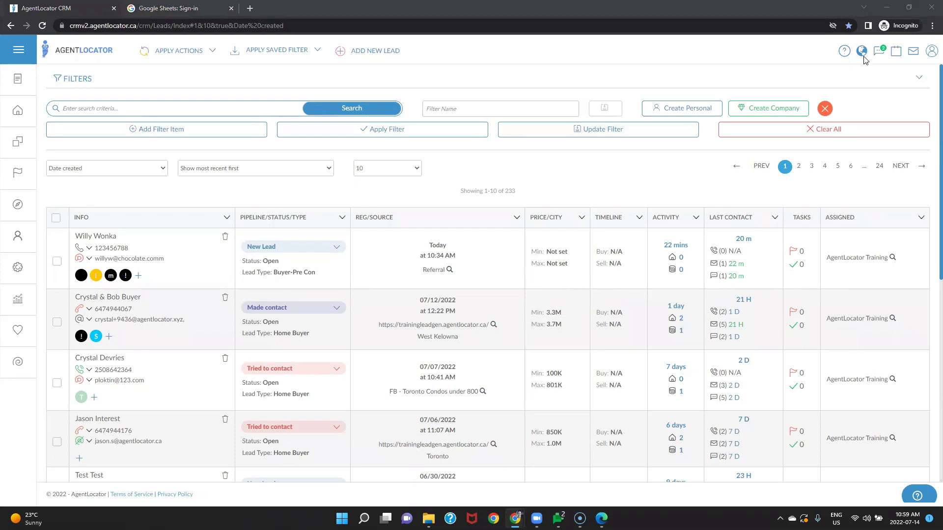